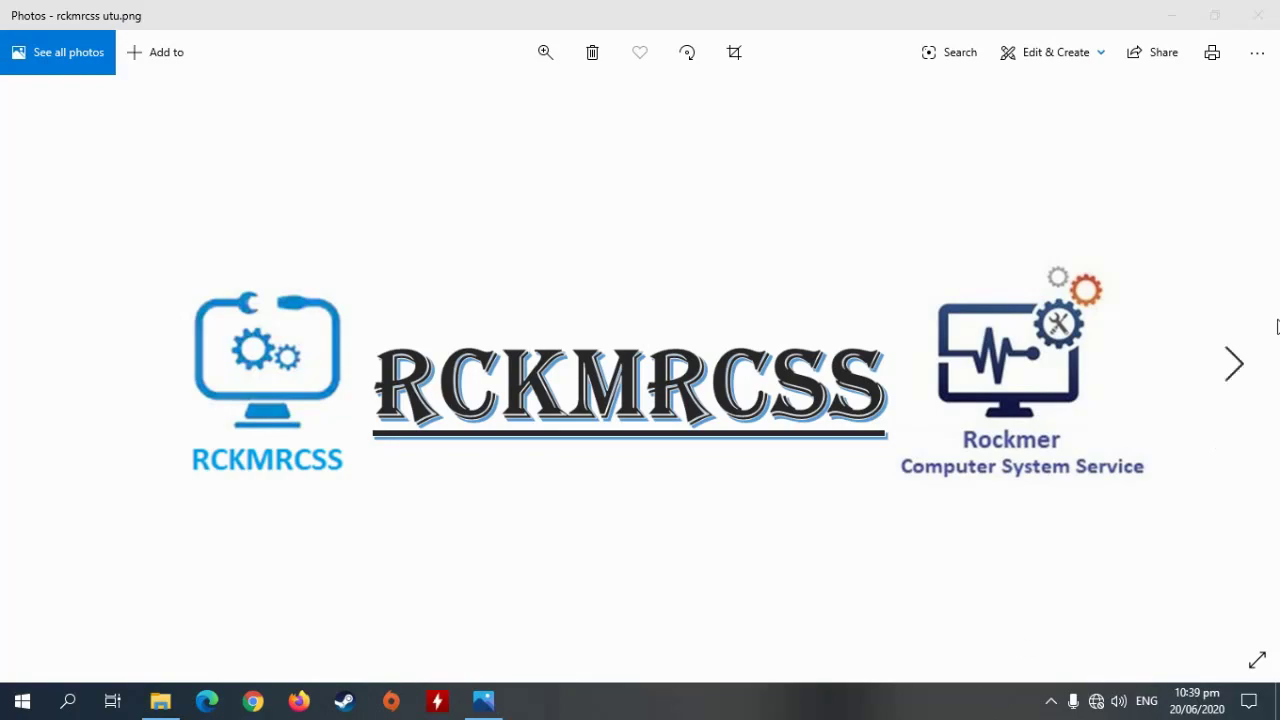
Close the open picture and view the Windows installation archives in the Windows OS folder on Local Disk (D:).
{"action": "left_click", "coordinate": [1274, 8]}
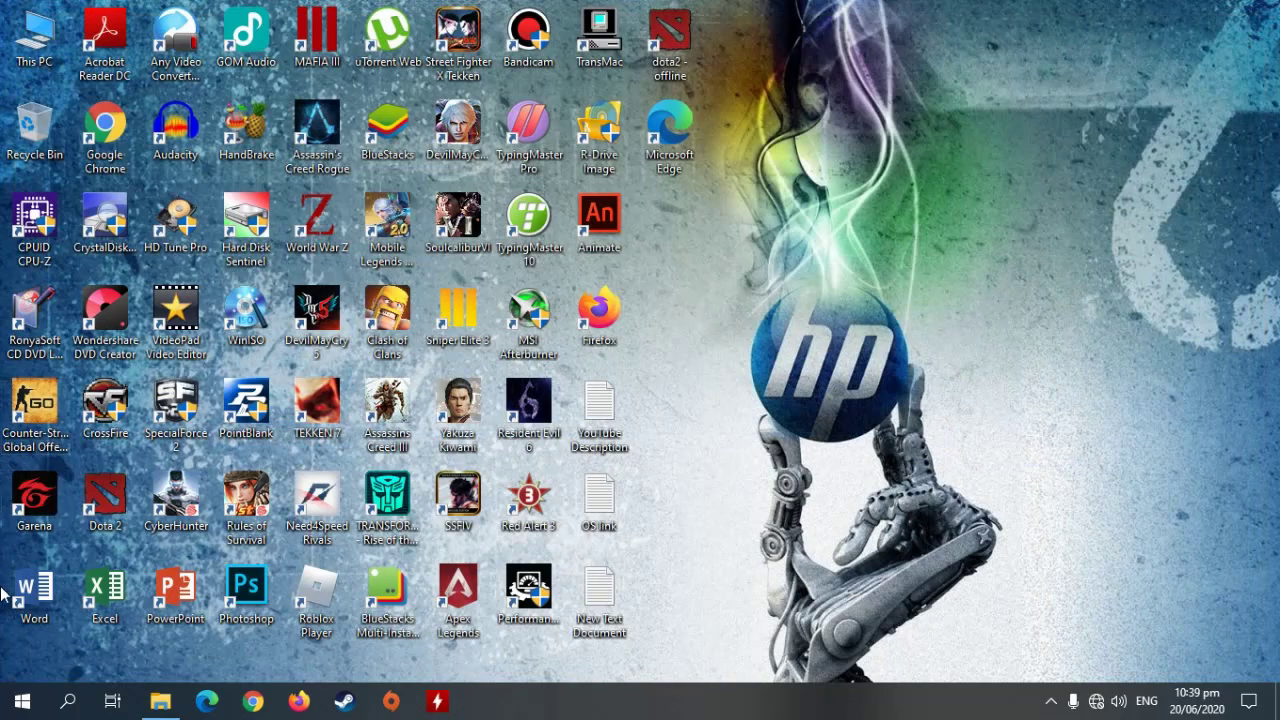
{"action": "left_click", "coordinate": [154, 708]}
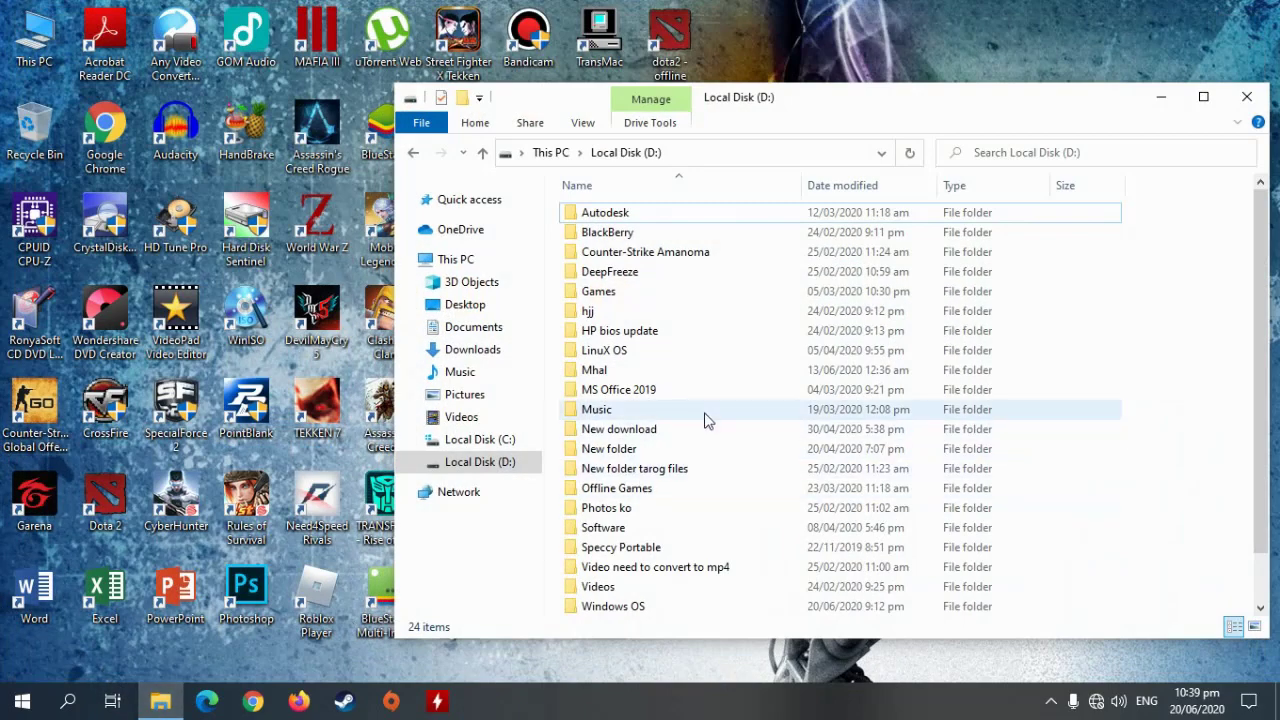
{"action": "scroll", "coordinate": [704, 430], "scroll_direction": "down", "scroll_amount": 1}
{"action": "double_click", "coordinate": [660, 545]}
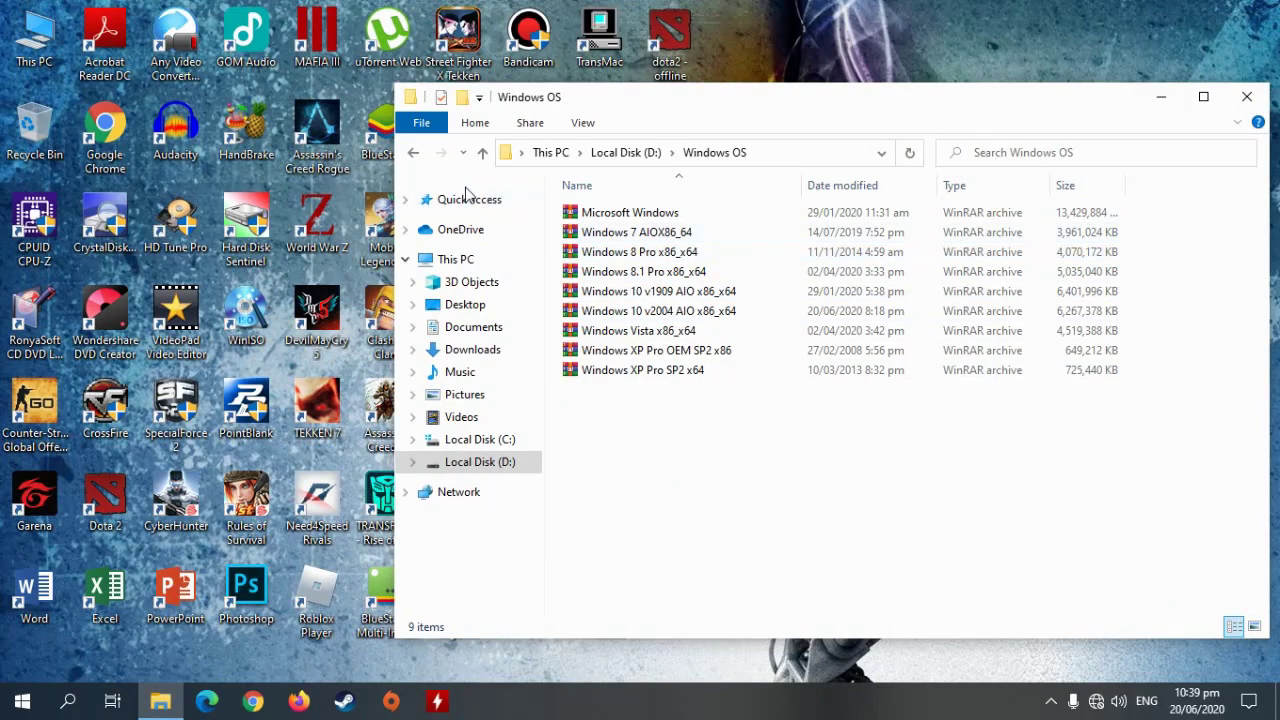
{"action": "left_click", "coordinate": [417, 155]}
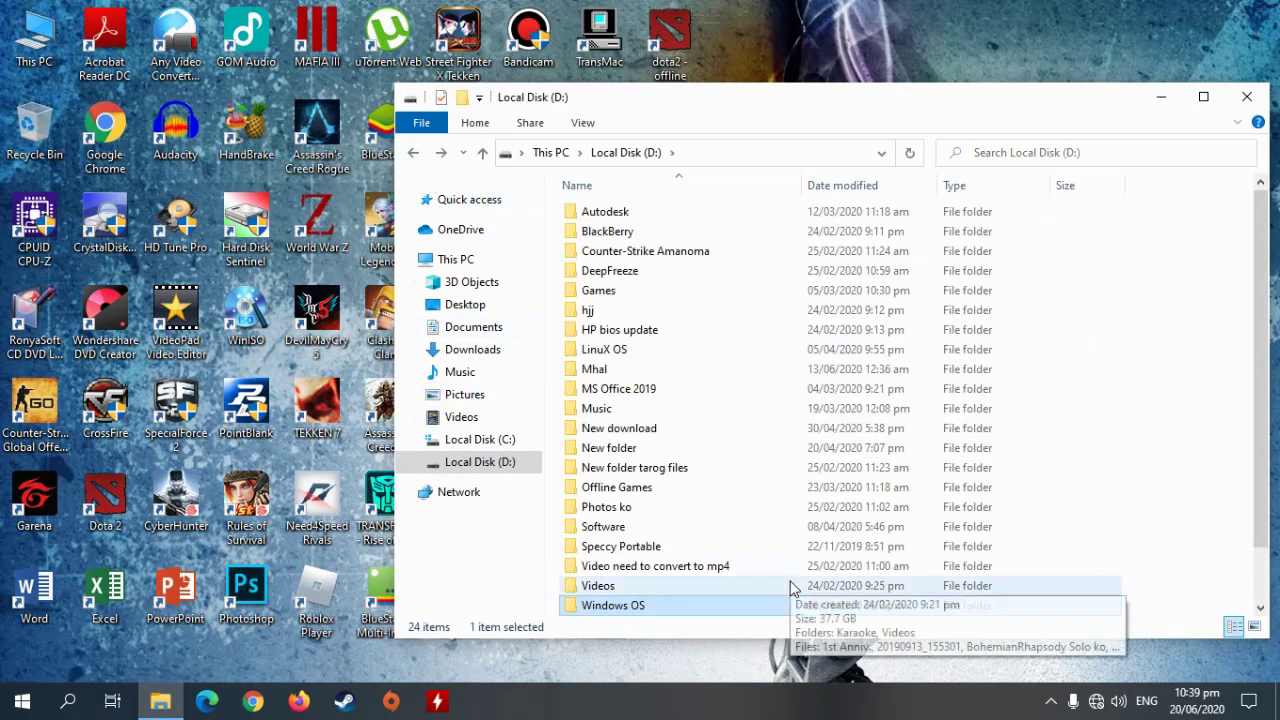
Launch WinAIO Maker Professional from D:\Software\Bootable Creator, close the file window and move the program window clear of the desktop icons.
{"action": "double_click", "coordinate": [660, 529]}
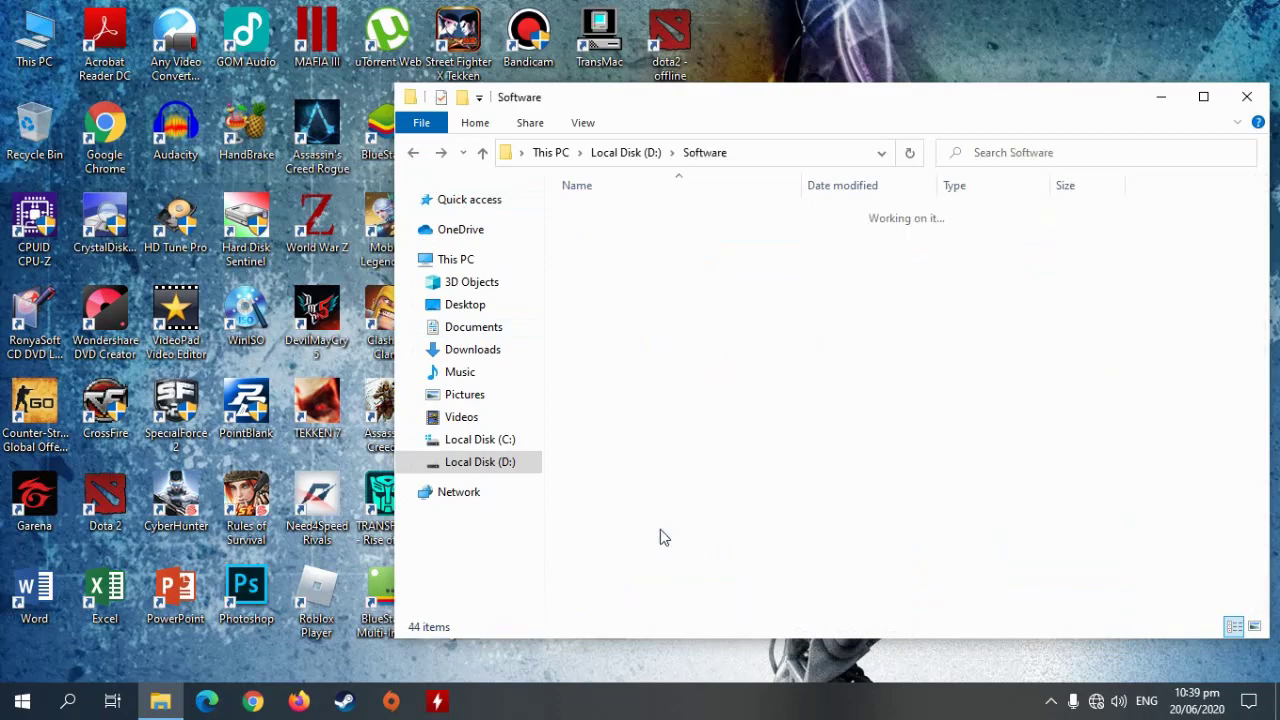
{"action": "left_click", "coordinate": [632, 375]}
{"action": "double_click", "coordinate": [632, 378]}
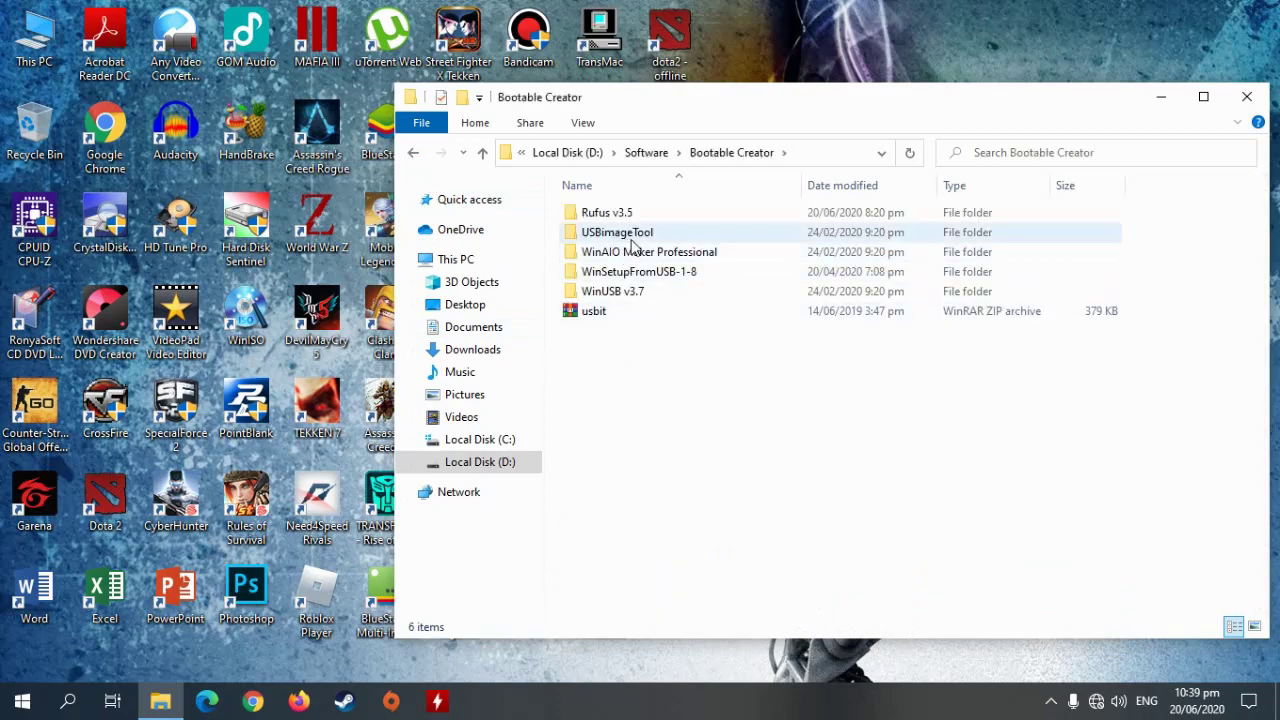
{"action": "double_click", "coordinate": [652, 251]}
{"action": "left_click", "coordinate": [706, 236]}
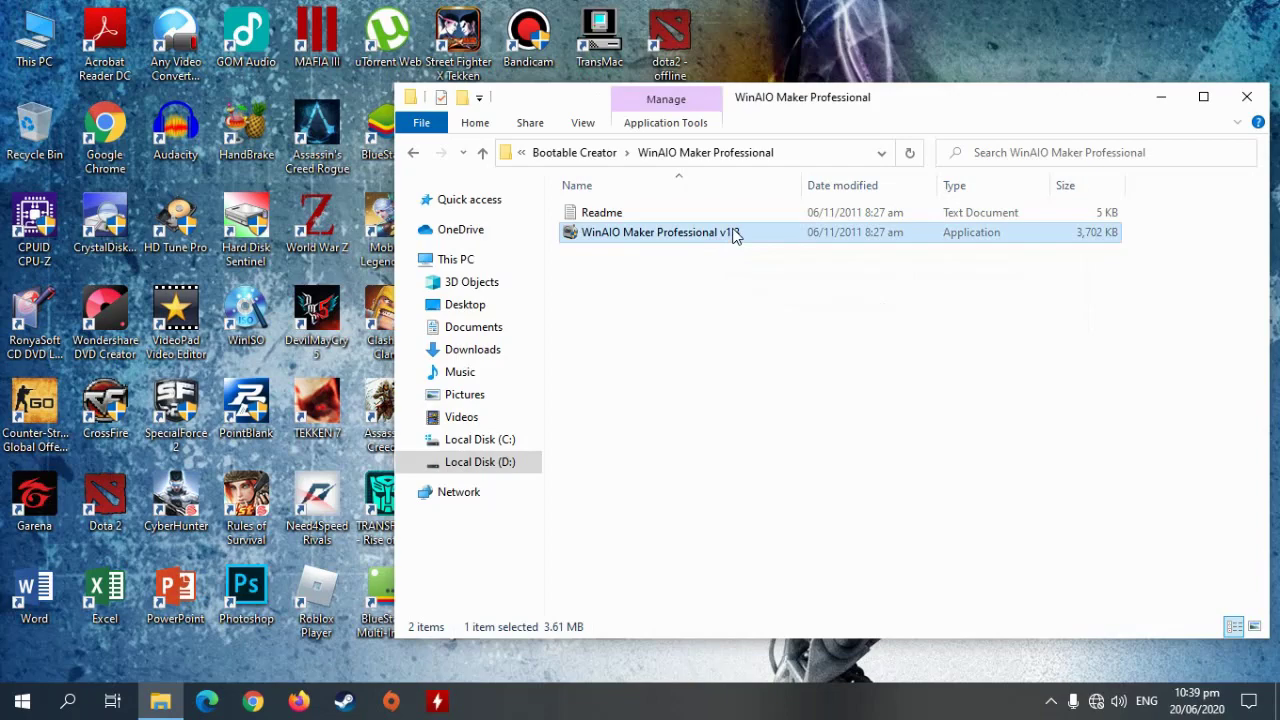
{"action": "left_click", "coordinate": [1250, 100]}
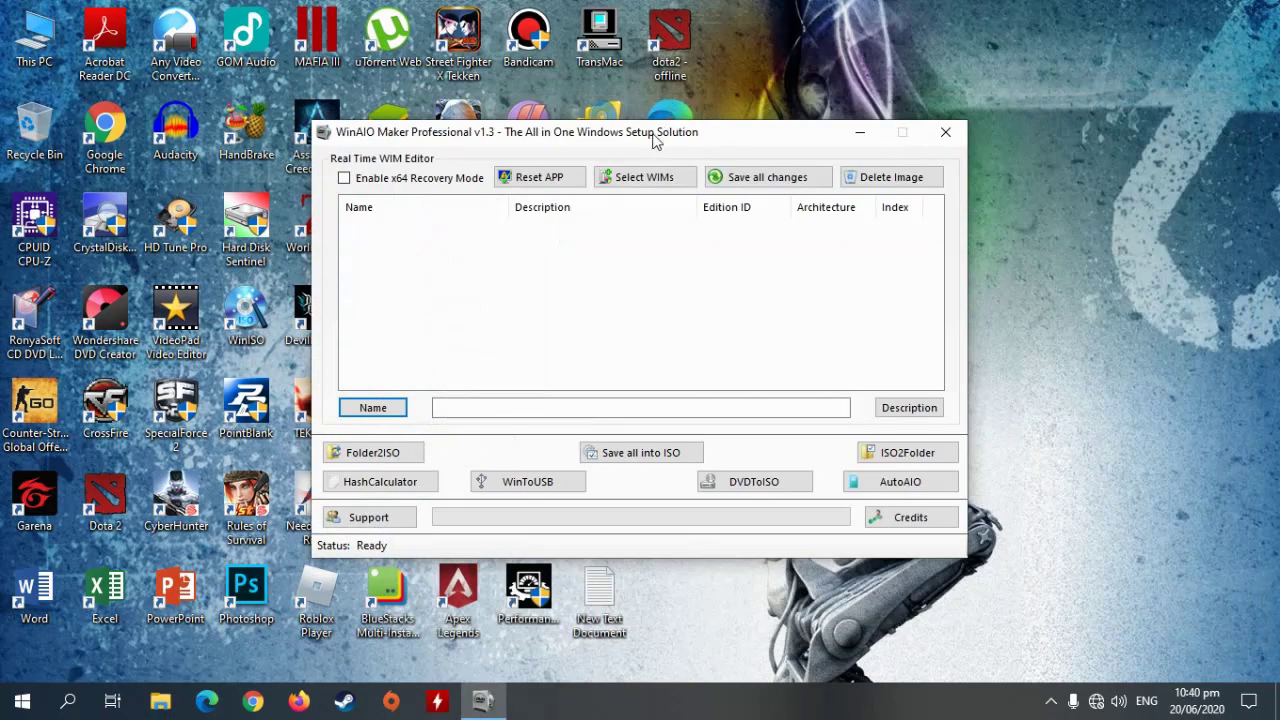
{"action": "left_click_drag", "start_coordinate": [686, 152], "coordinate": [916, 156]}
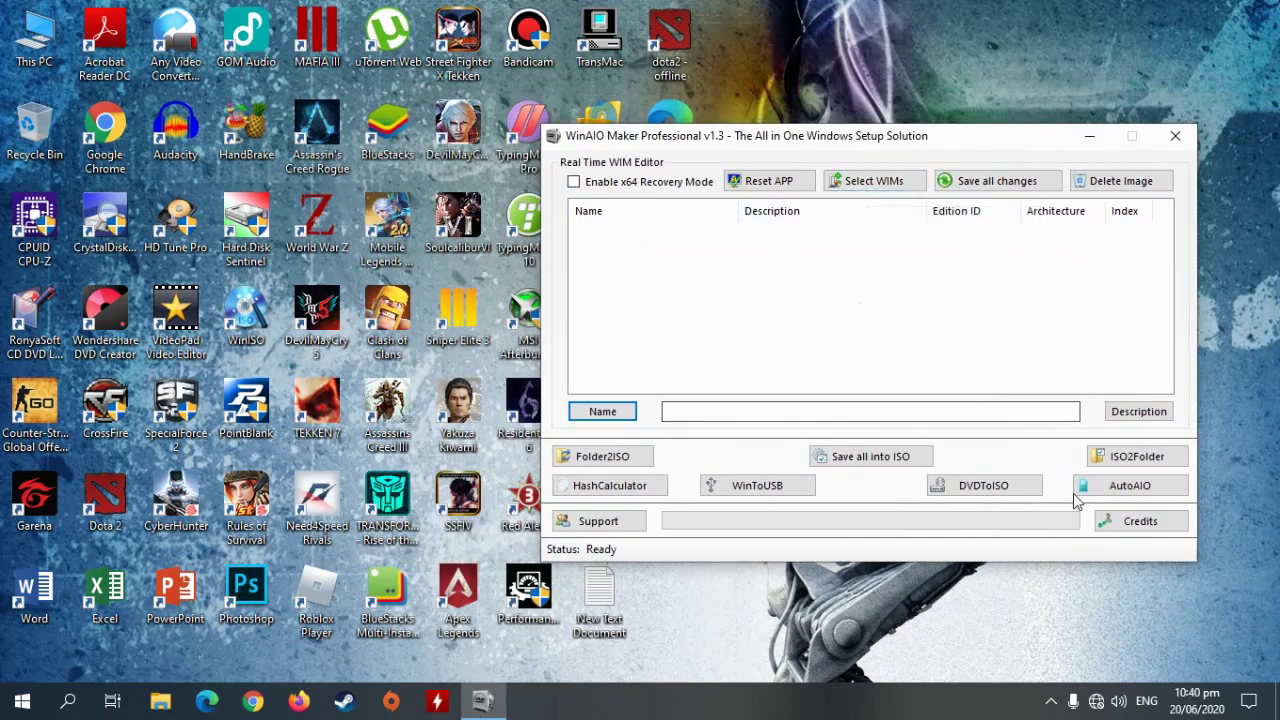
Choose Windows 10 v2004 AIO x86_x64 from D:\Windows OS as the source ISO in the ISO2Folder tool.
{"action": "left_click", "coordinate": [1152, 461]}
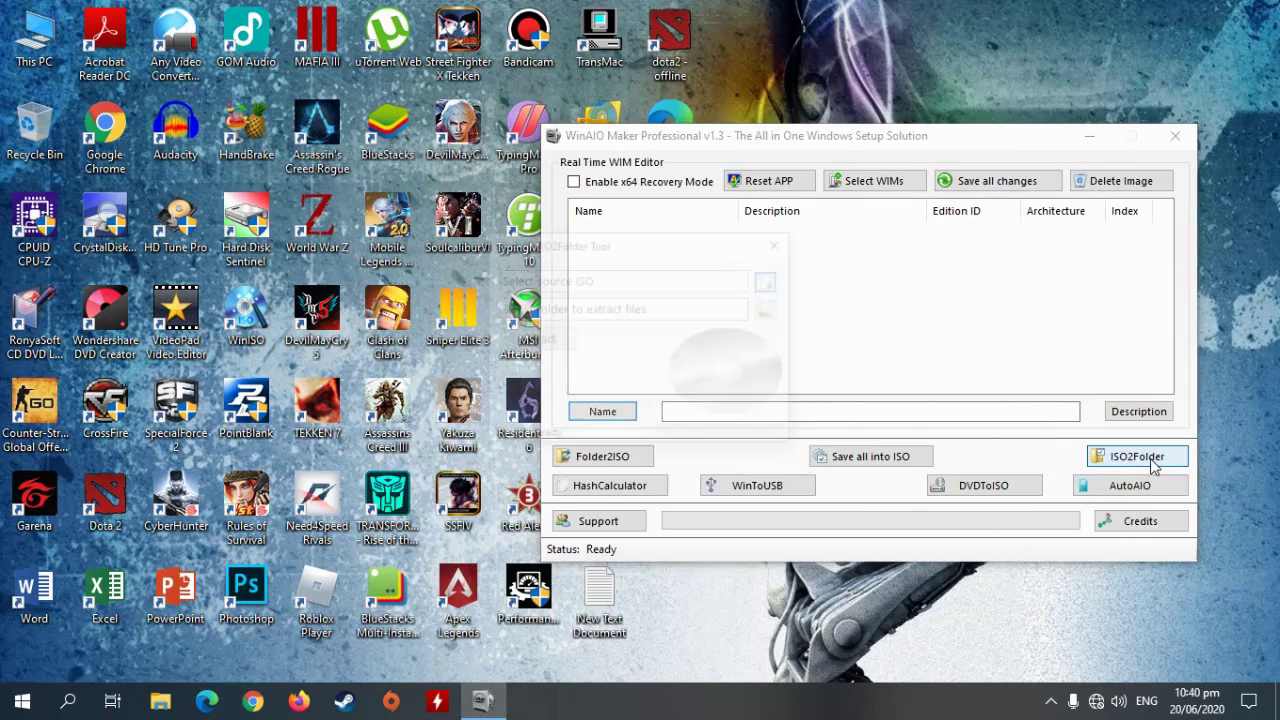
{"action": "left_click", "coordinate": [770, 284]}
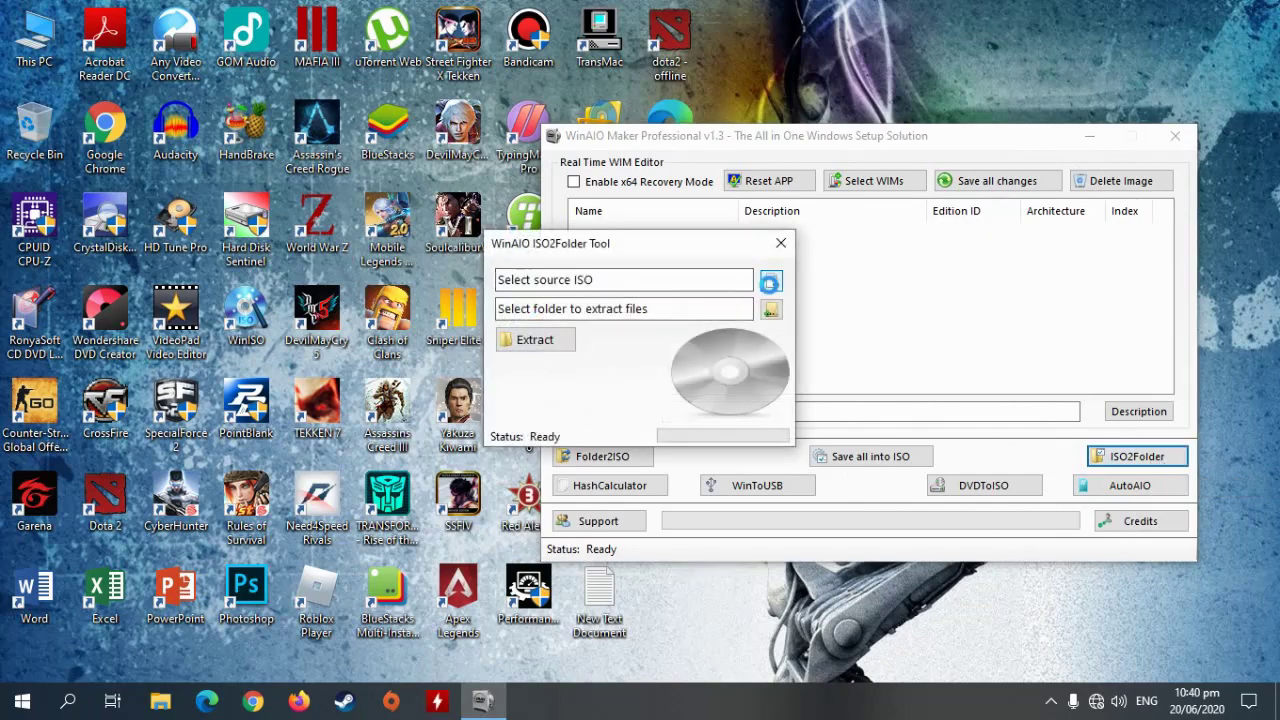
{"action": "scroll", "coordinate": [730, 494], "scroll_direction": "down", "scroll_amount": 5}
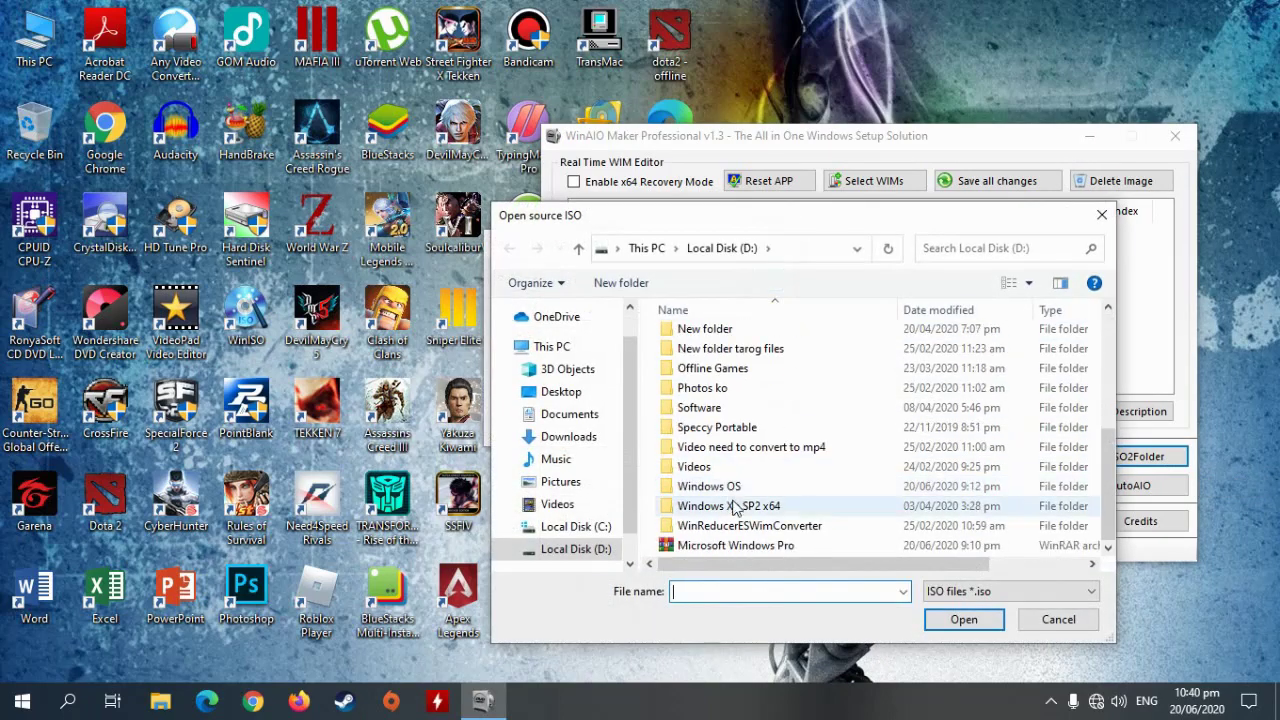
{"action": "left_click", "coordinate": [575, 549]}
{"action": "scroll", "coordinate": [770, 495], "scroll_direction": "down", "scroll_amount": 5}
{"action": "double_click", "coordinate": [770, 486]}
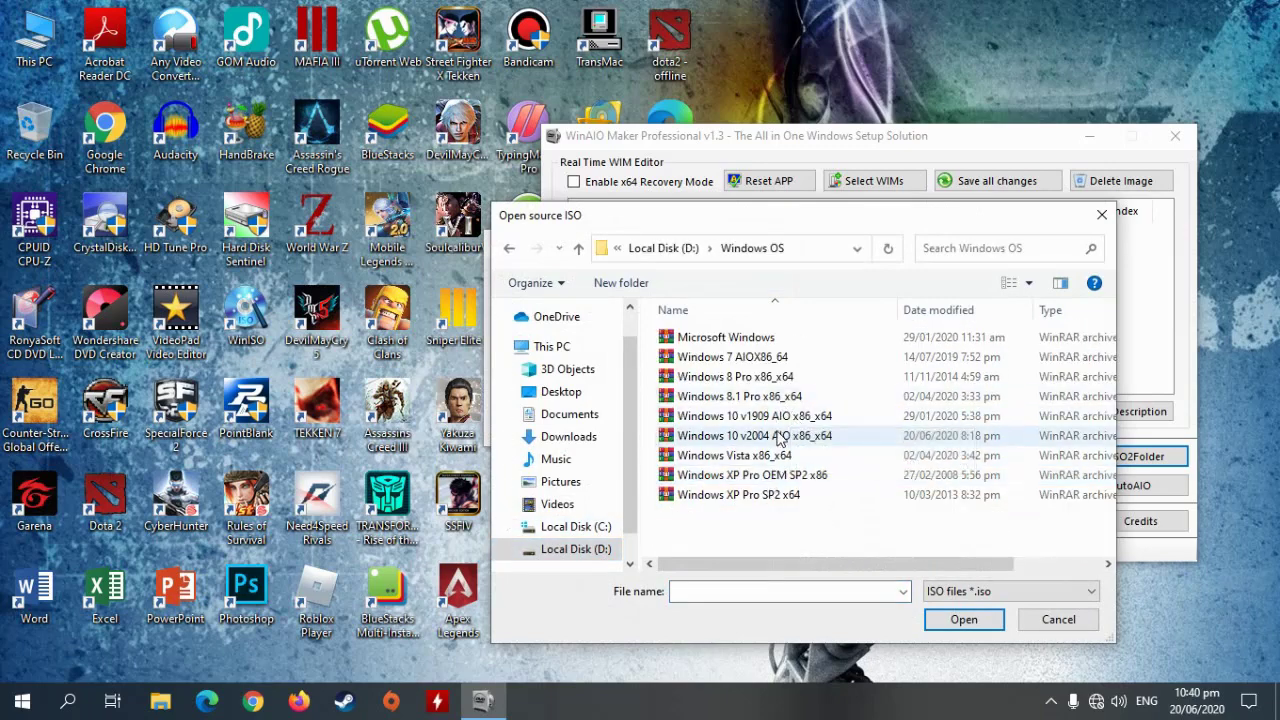
{"action": "left_click", "coordinate": [790, 443]}
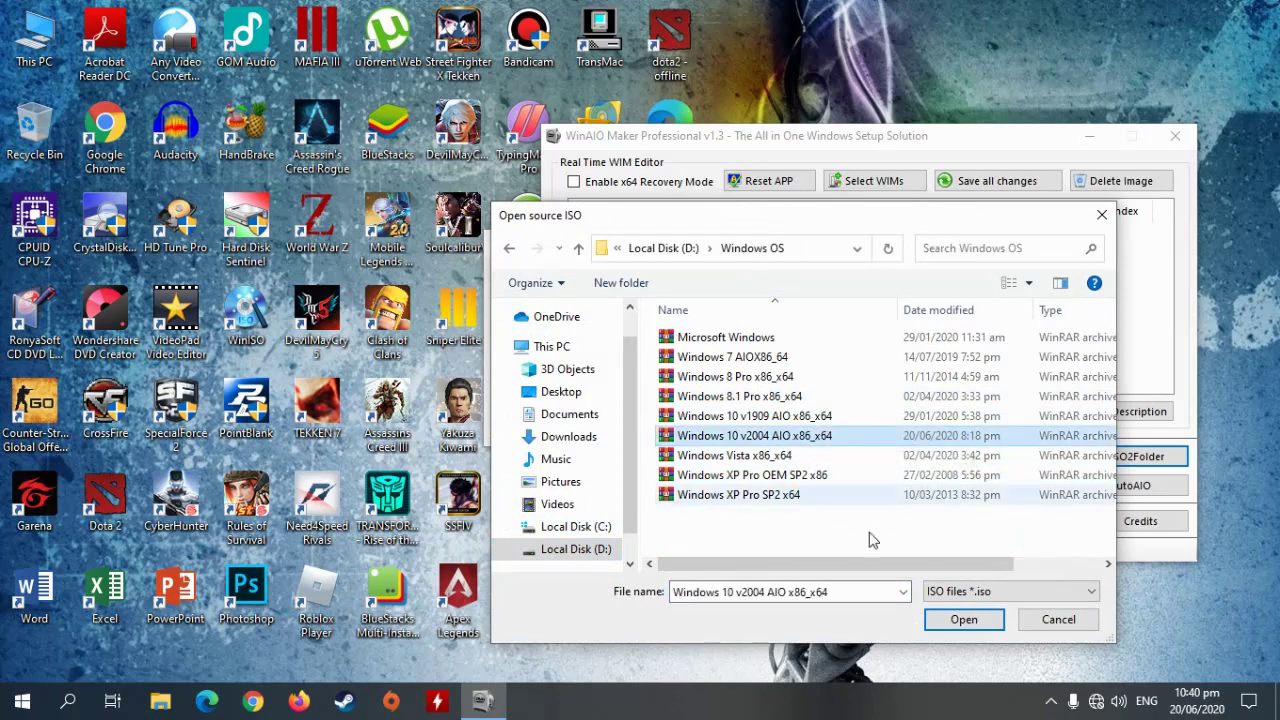
{"action": "left_click", "coordinate": [966, 620]}
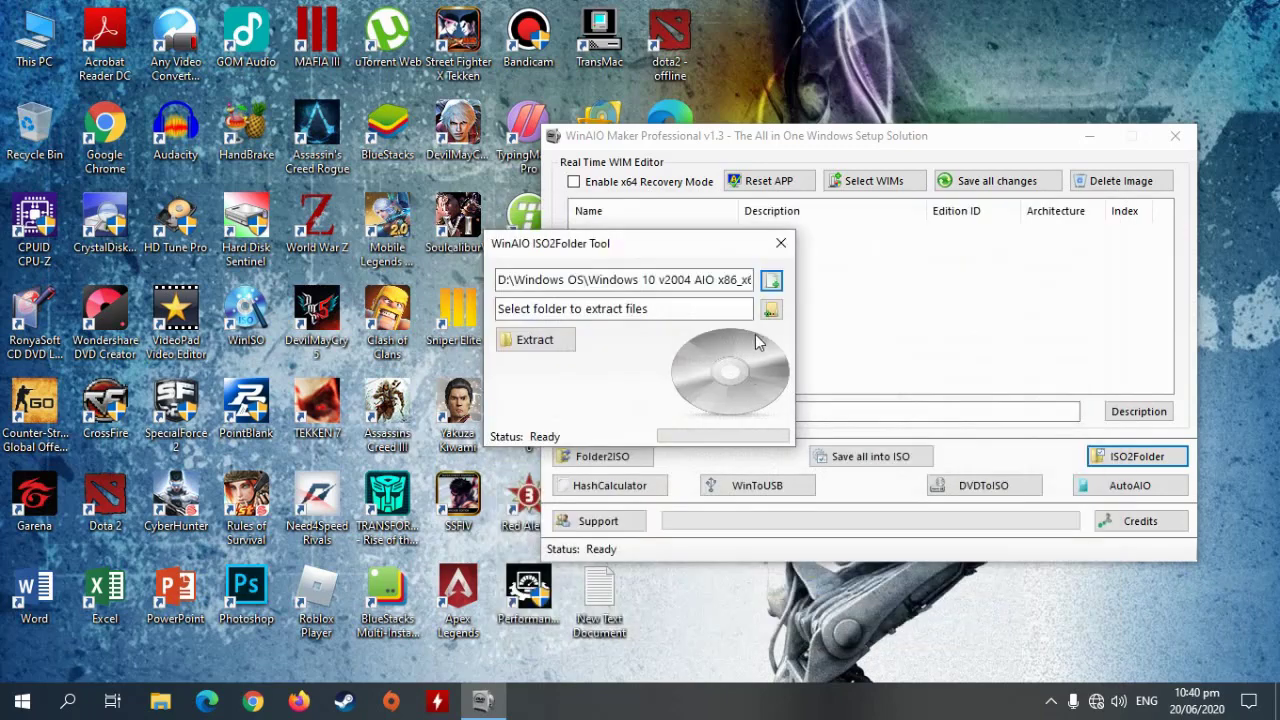
Create a folder named win10 inside D:\Windows OS for the extraction destination.
{"action": "left_click", "coordinate": [770, 312]}
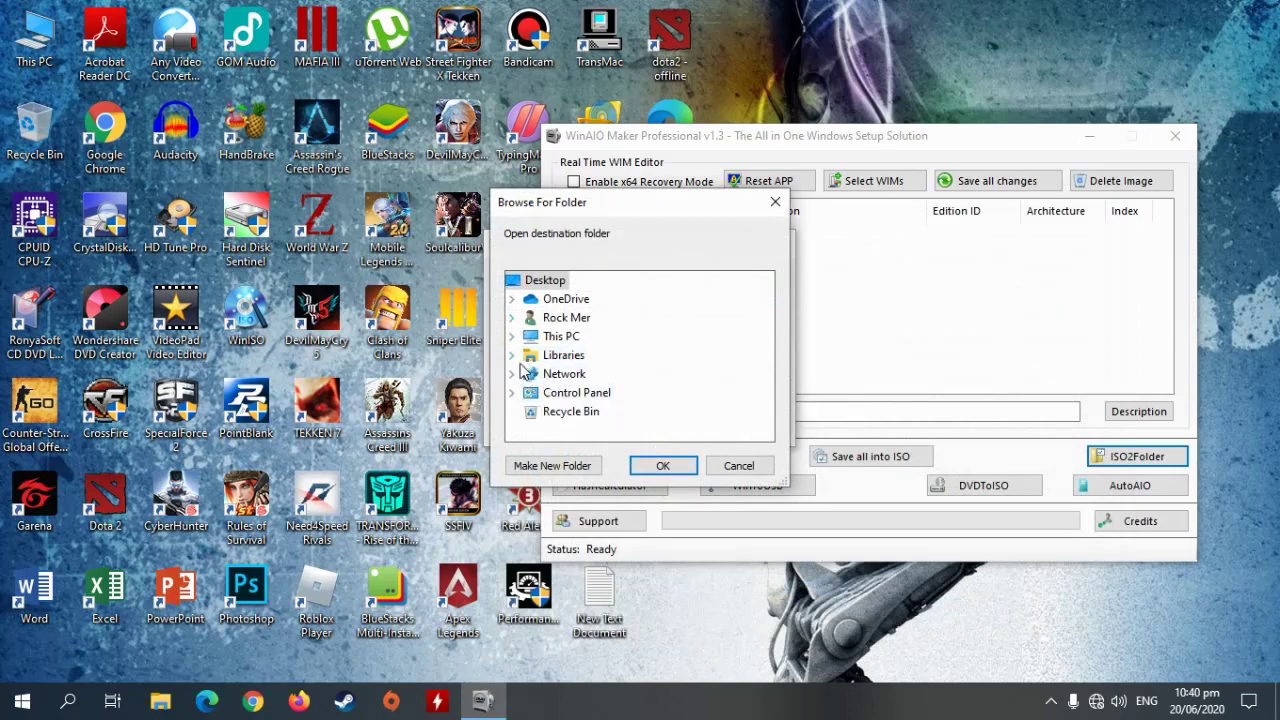
{"action": "left_click", "coordinate": [512, 336]}
{"action": "scroll", "coordinate": [545, 400], "scroll_direction": "down", "scroll_amount": 3}
{"action": "left_click", "coordinate": [530, 337]}
{"action": "scroll", "coordinate": [632, 413], "scroll_direction": "down", "scroll_amount": 5}
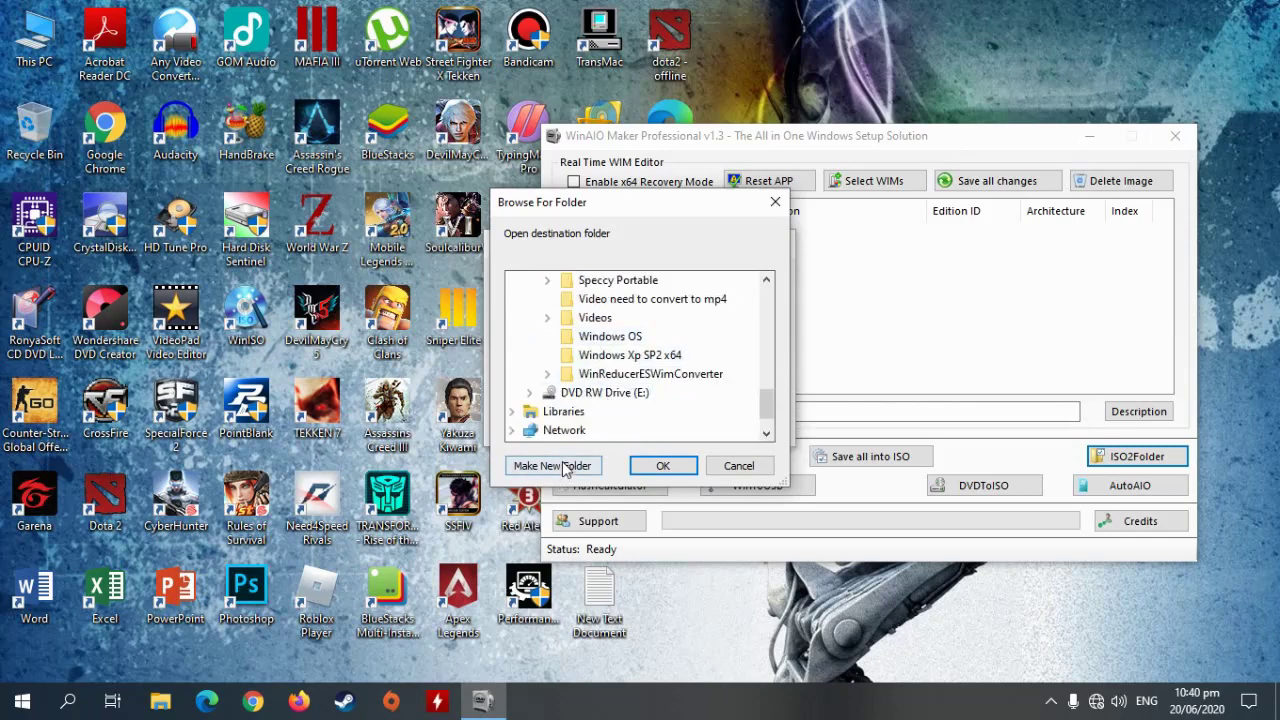
{"action": "left_click", "coordinate": [596, 340]}
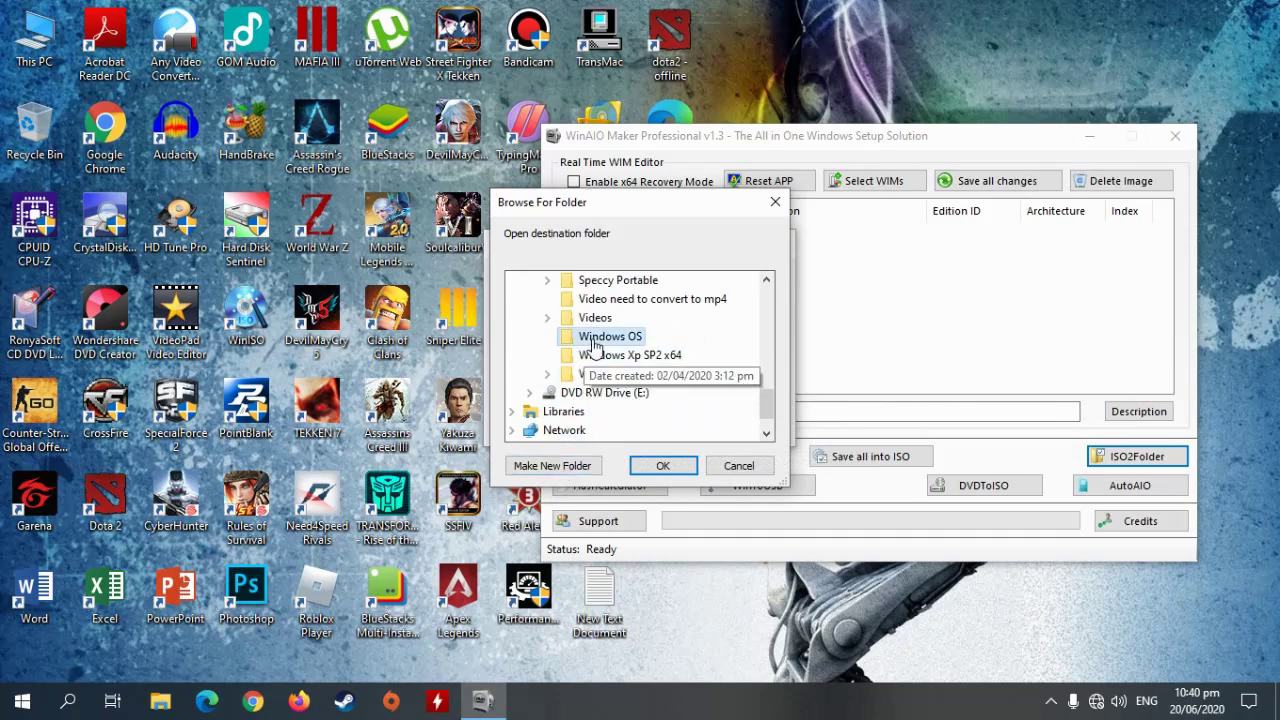
{"action": "left_click", "coordinate": [553, 468]}
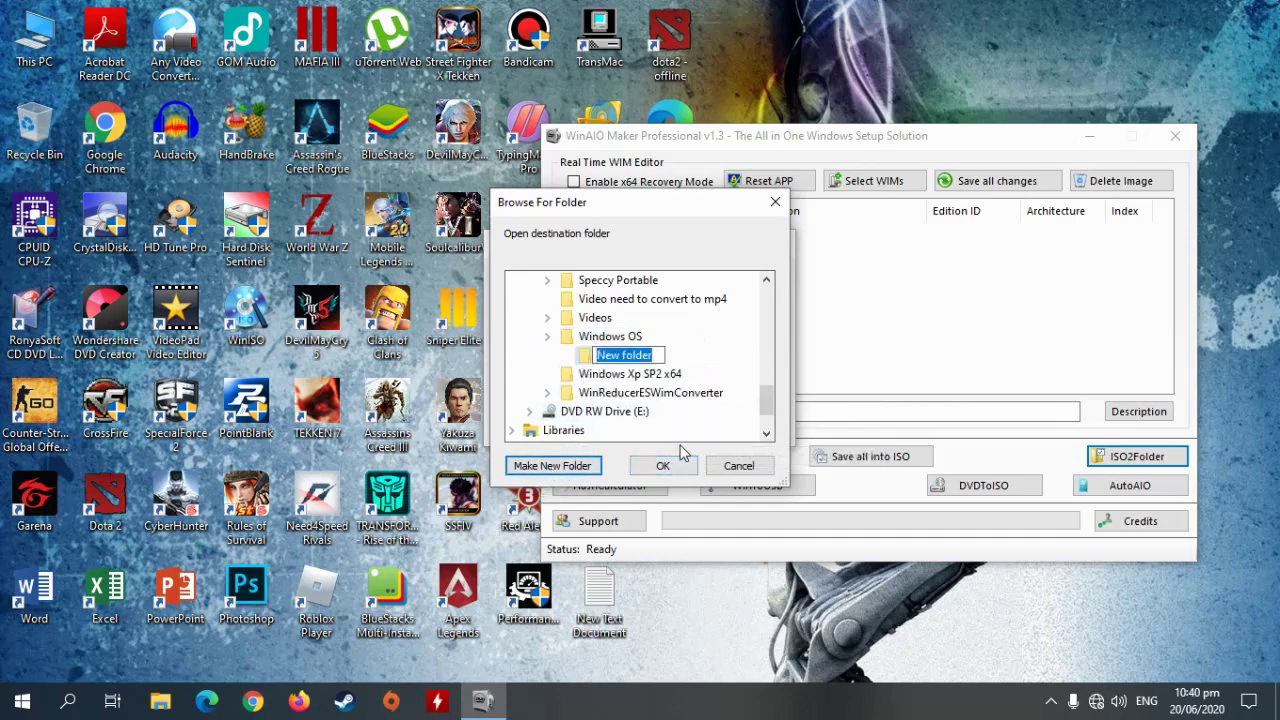
{"action": "type", "text": "w"}
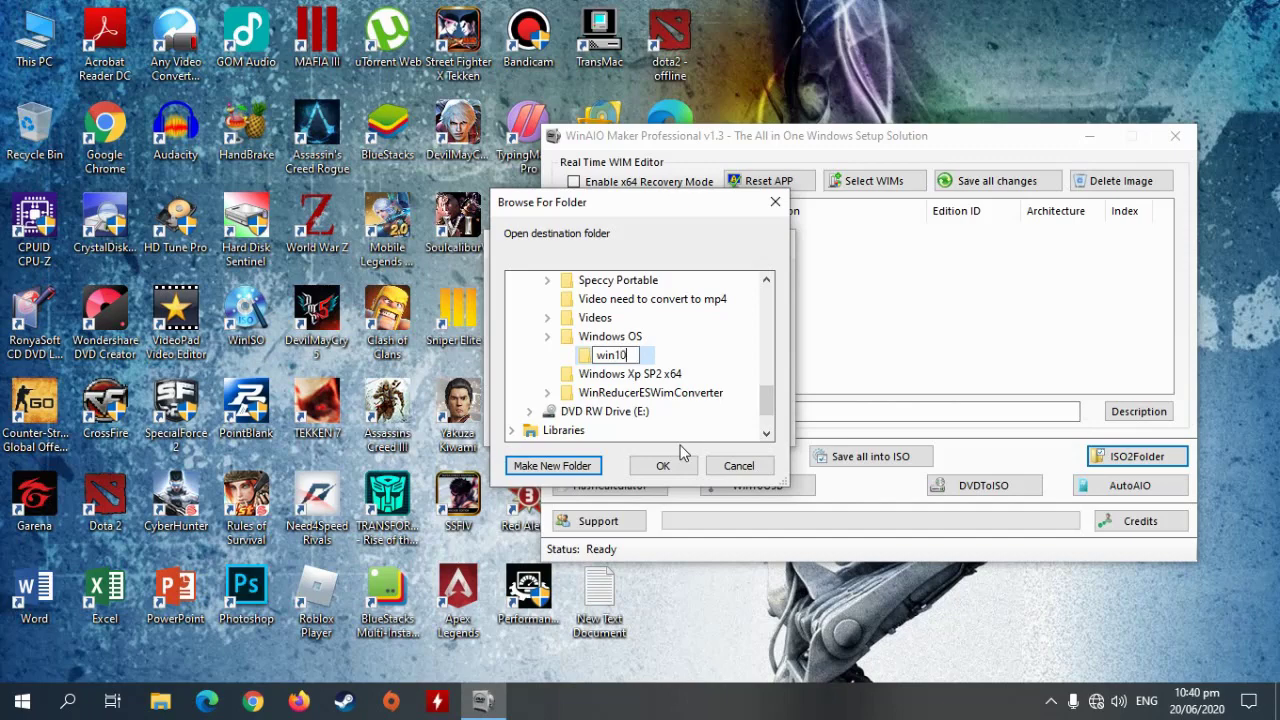
{"action": "type", "text": "in10"}
{"action": "left_click", "coordinate": [680, 468]}
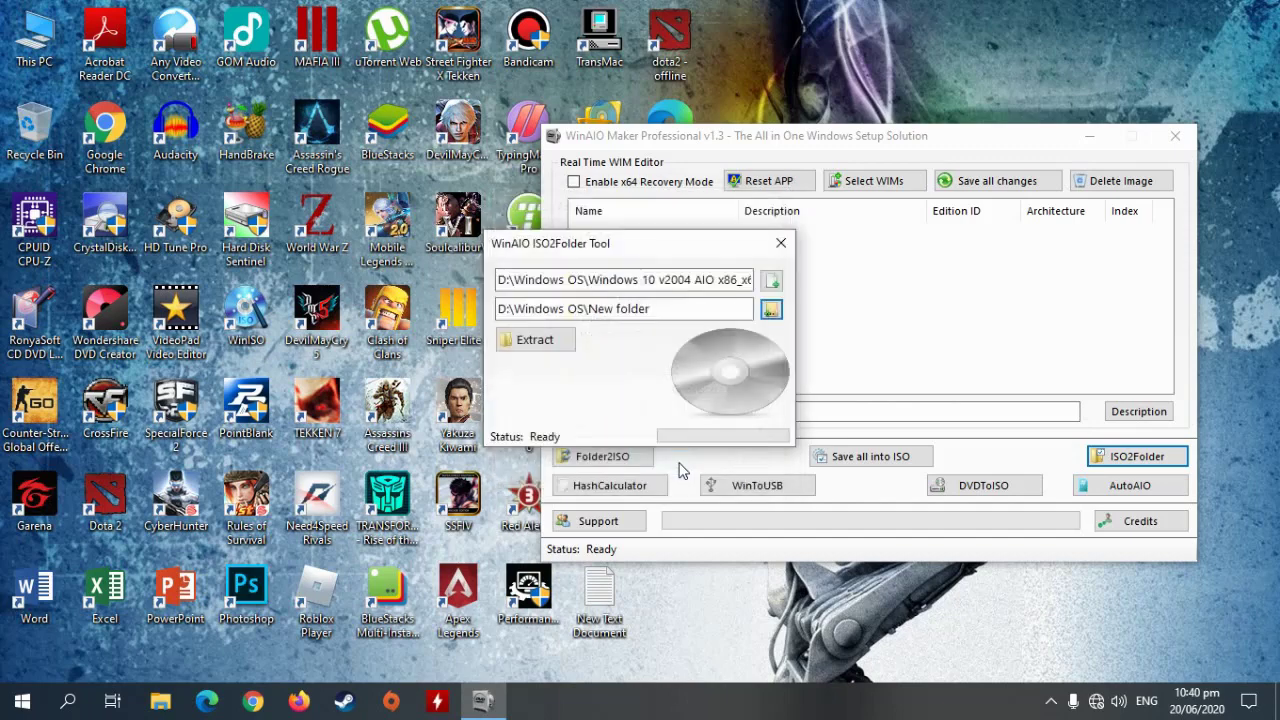
Extract the Windows 10 v2004 ISO and dismiss the completion dialog.
{"action": "left_click", "coordinate": [545, 340]}
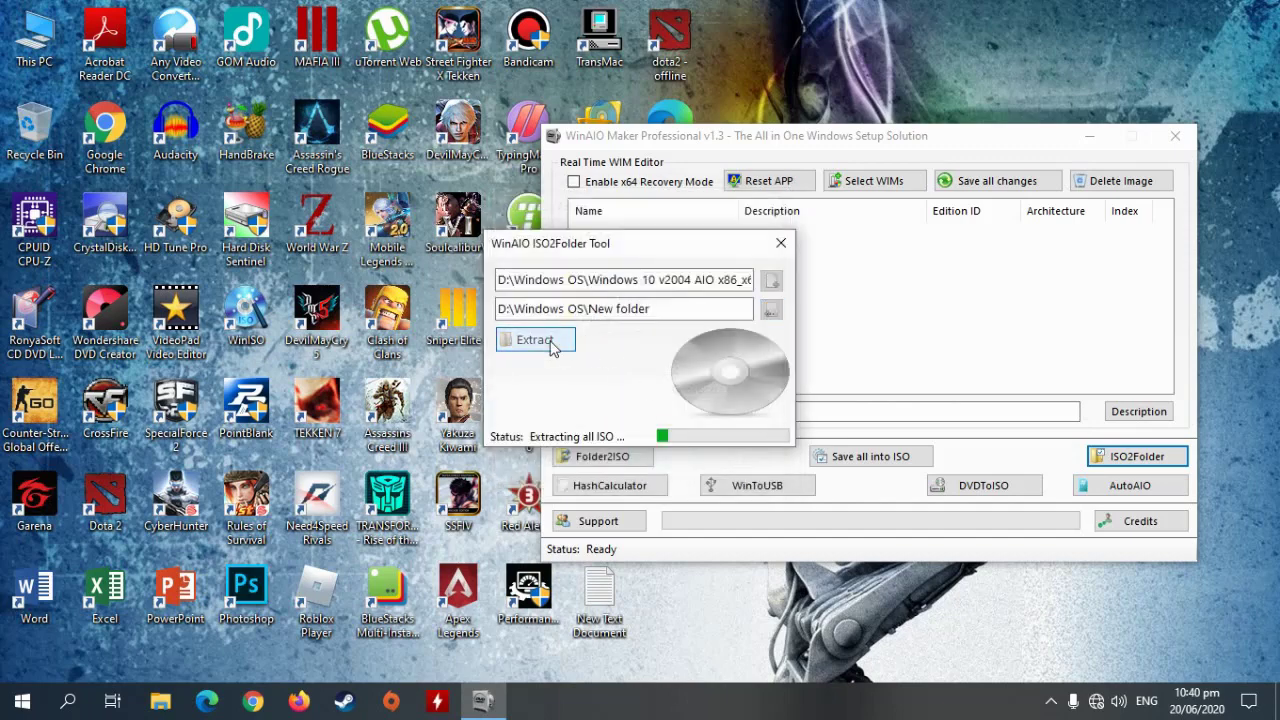
{"action": "left_click_drag", "start_coordinate": [624, 256], "coordinate": [860, 252]}
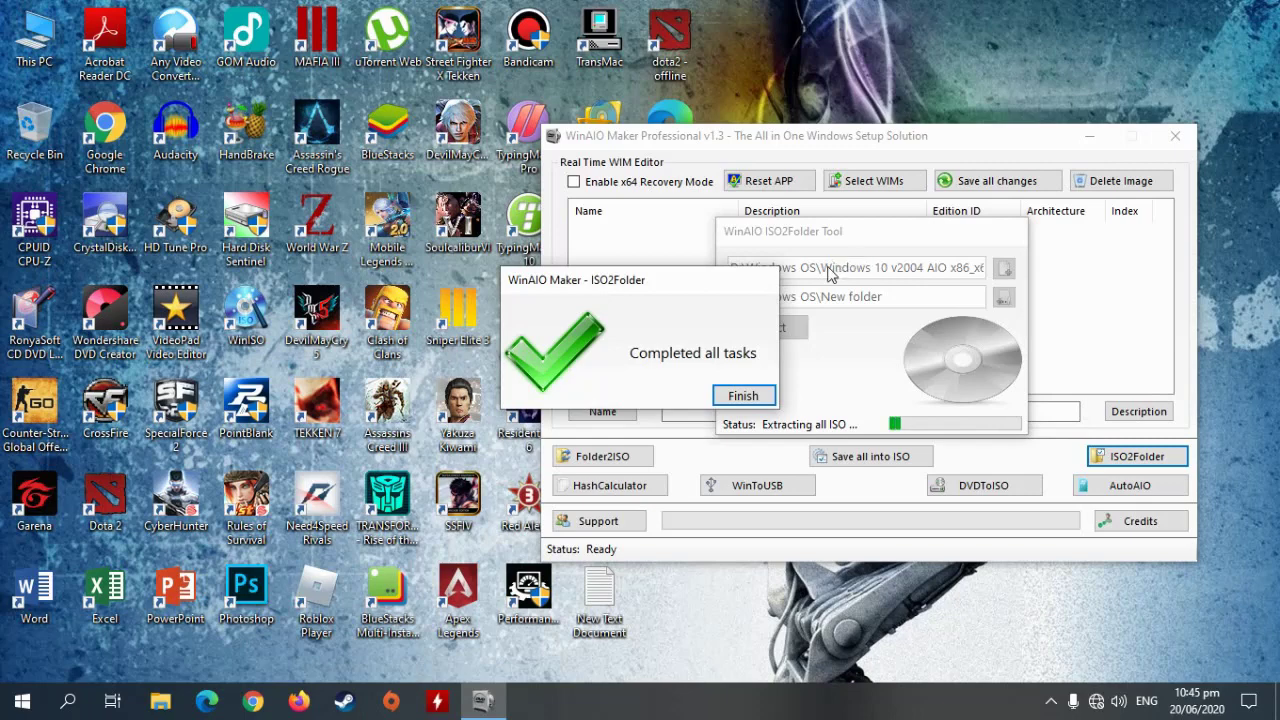
{"action": "left_click", "coordinate": [745, 397]}
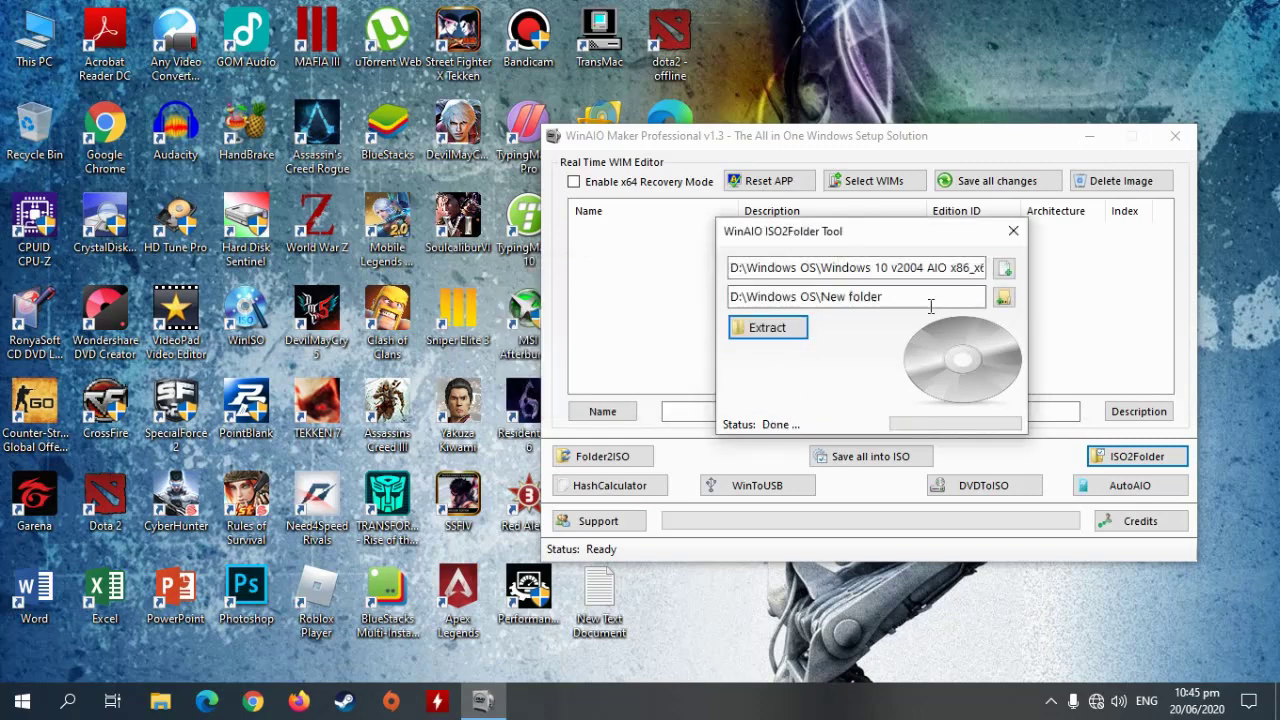
Choose Windows 8.1 Pro x86_x64 as the source ISO for the second extraction.
{"action": "left_click", "coordinate": [1002, 267]}
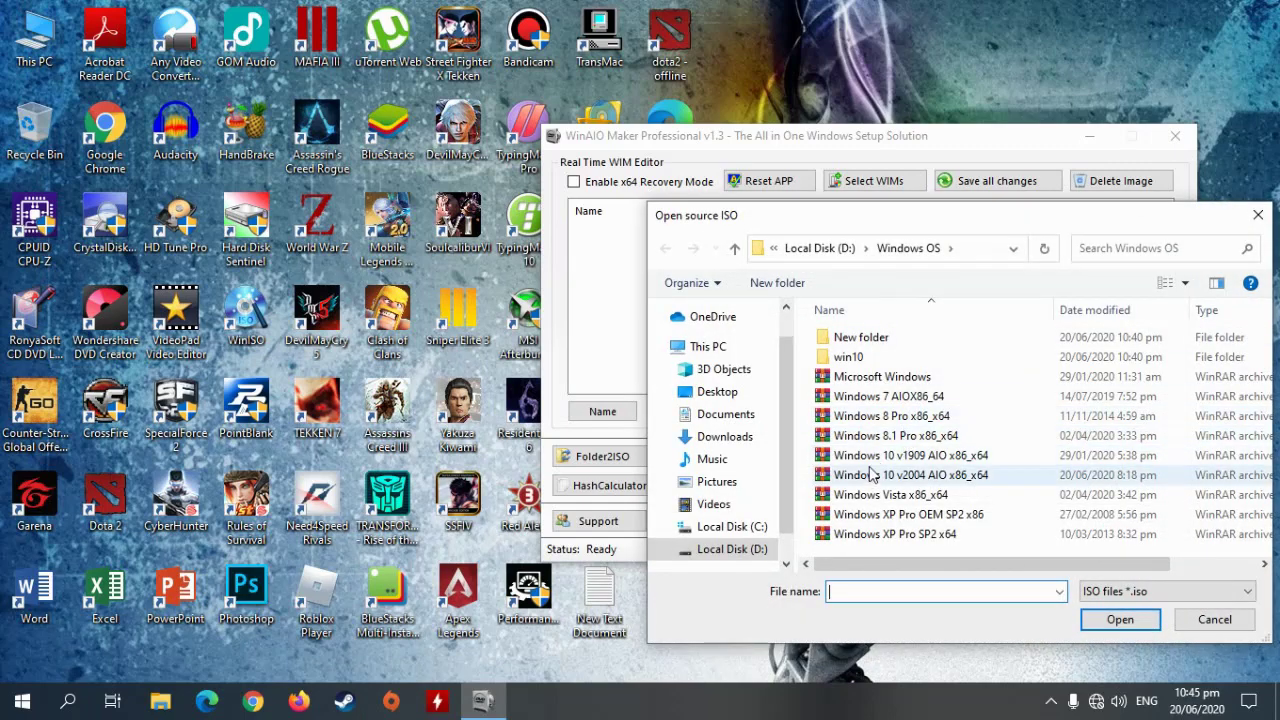
{"action": "left_click", "coordinate": [898, 437]}
{"action": "left_click", "coordinate": [1112, 619]}
Create a win8.1 folder inside D:\Windows OS as the destination and extract the Windows 8.1 ISO into it.
{"action": "left_click", "coordinate": [1004, 300]}
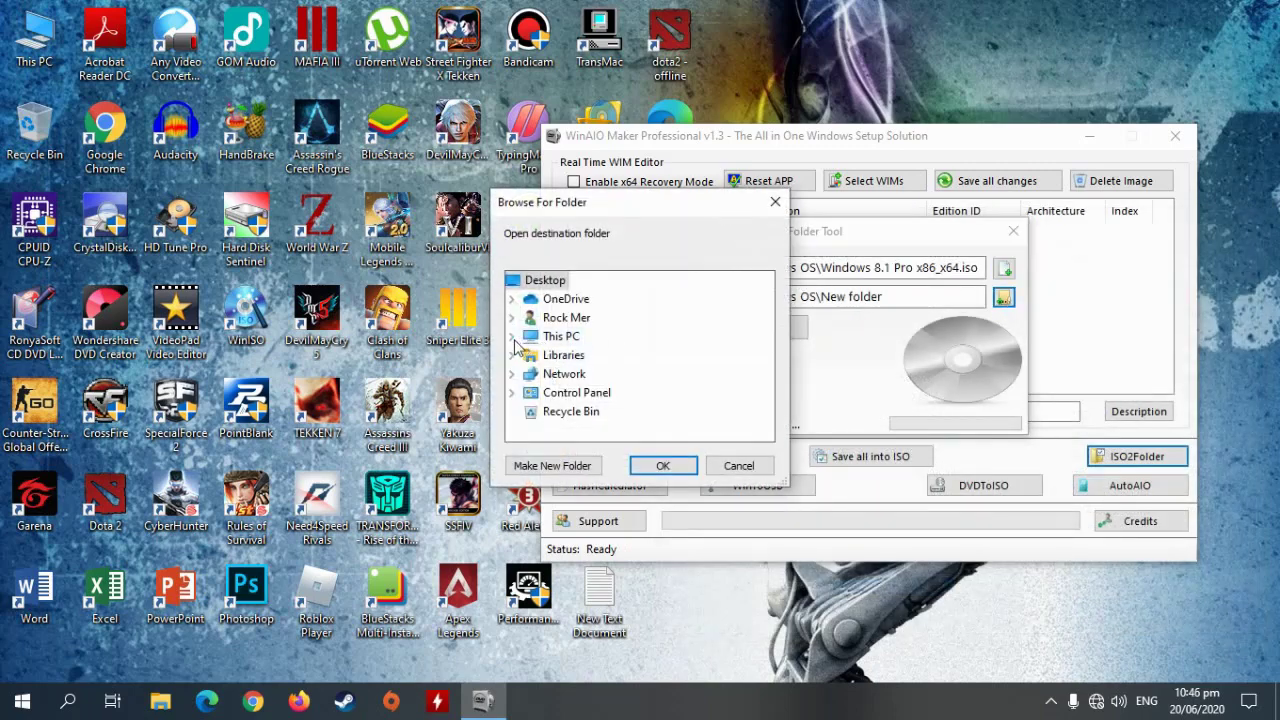
{"action": "left_click", "coordinate": [512, 337]}
{"action": "scroll", "coordinate": [560, 400], "scroll_direction": "down", "scroll_amount": 2}
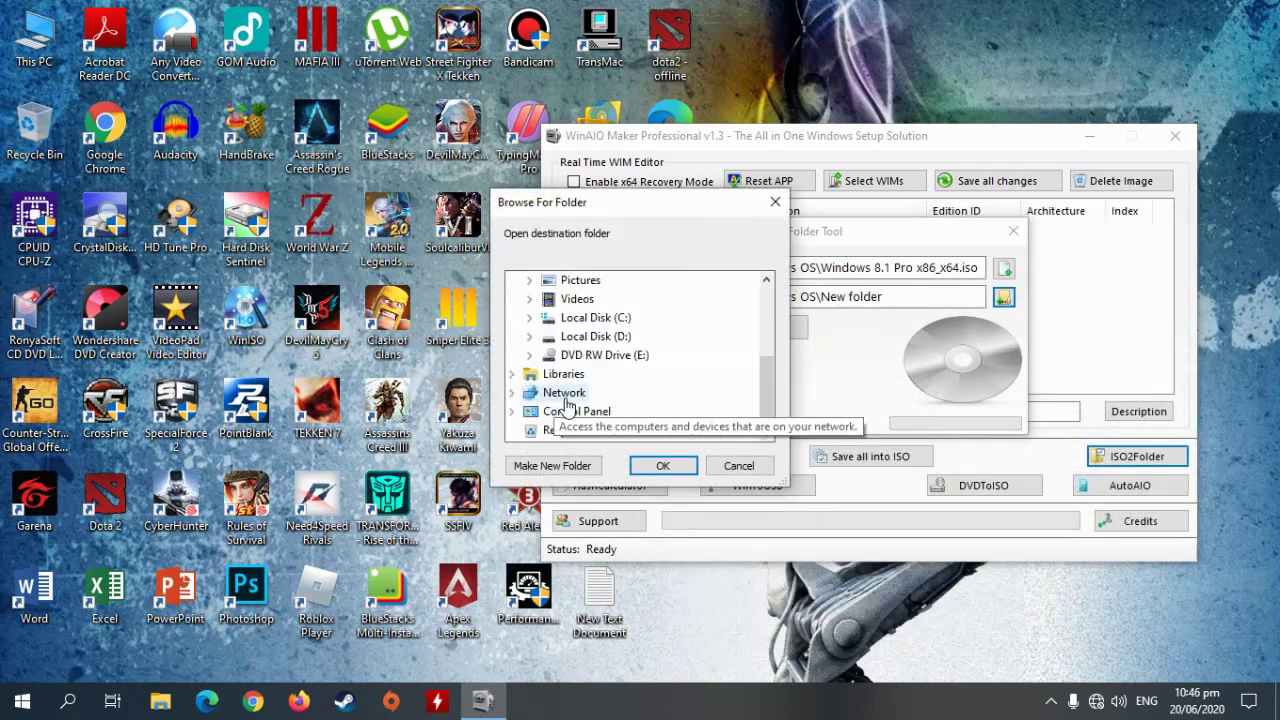
{"action": "left_click", "coordinate": [530, 338]}
{"action": "scroll", "coordinate": [530, 360], "scroll_direction": "down", "scroll_amount": 2}
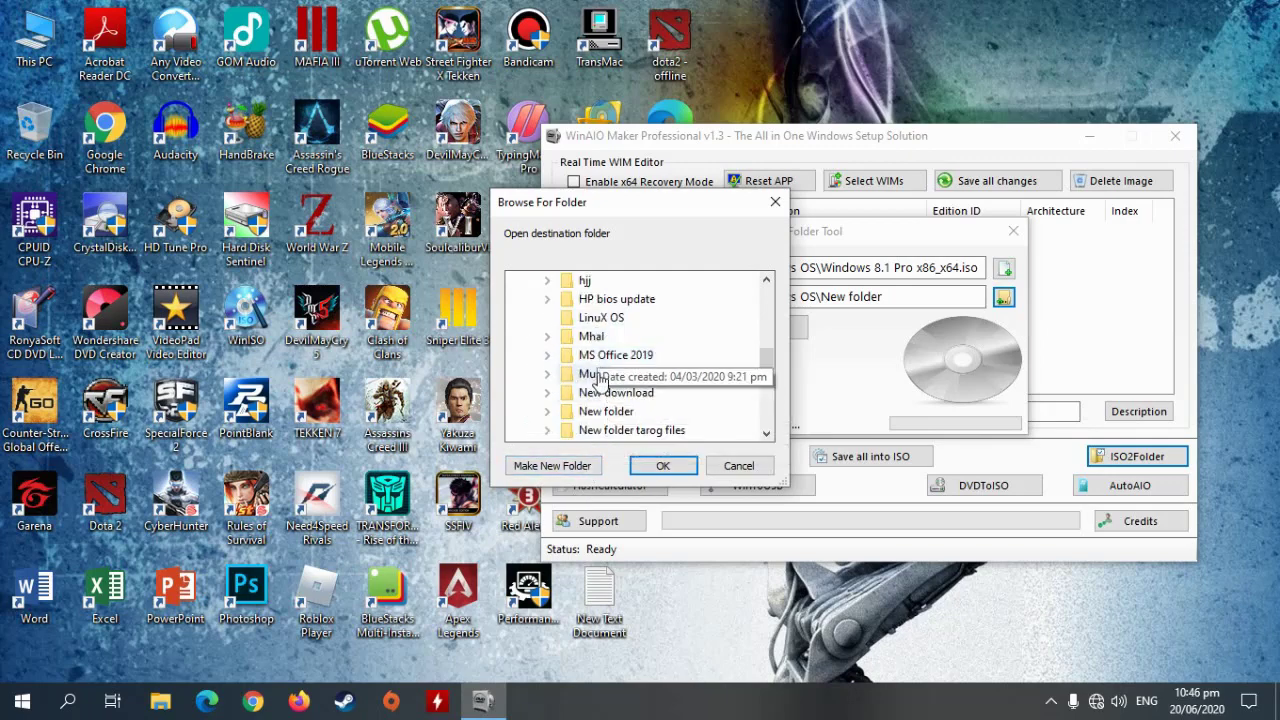
{"action": "scroll", "coordinate": [590, 375], "scroll_direction": "down", "scroll_amount": 2}
{"action": "scroll", "coordinate": [625, 420], "scroll_direction": "down", "scroll_amount": 2}
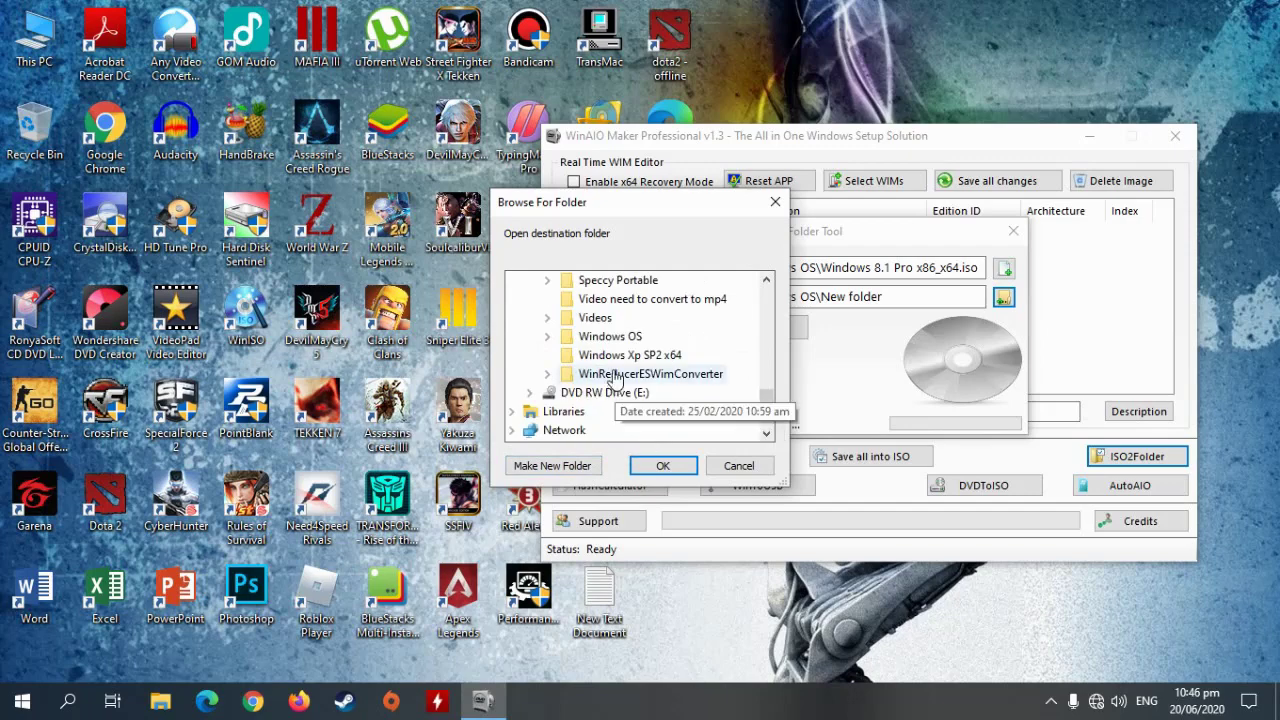
{"action": "left_click", "coordinate": [575, 342]}
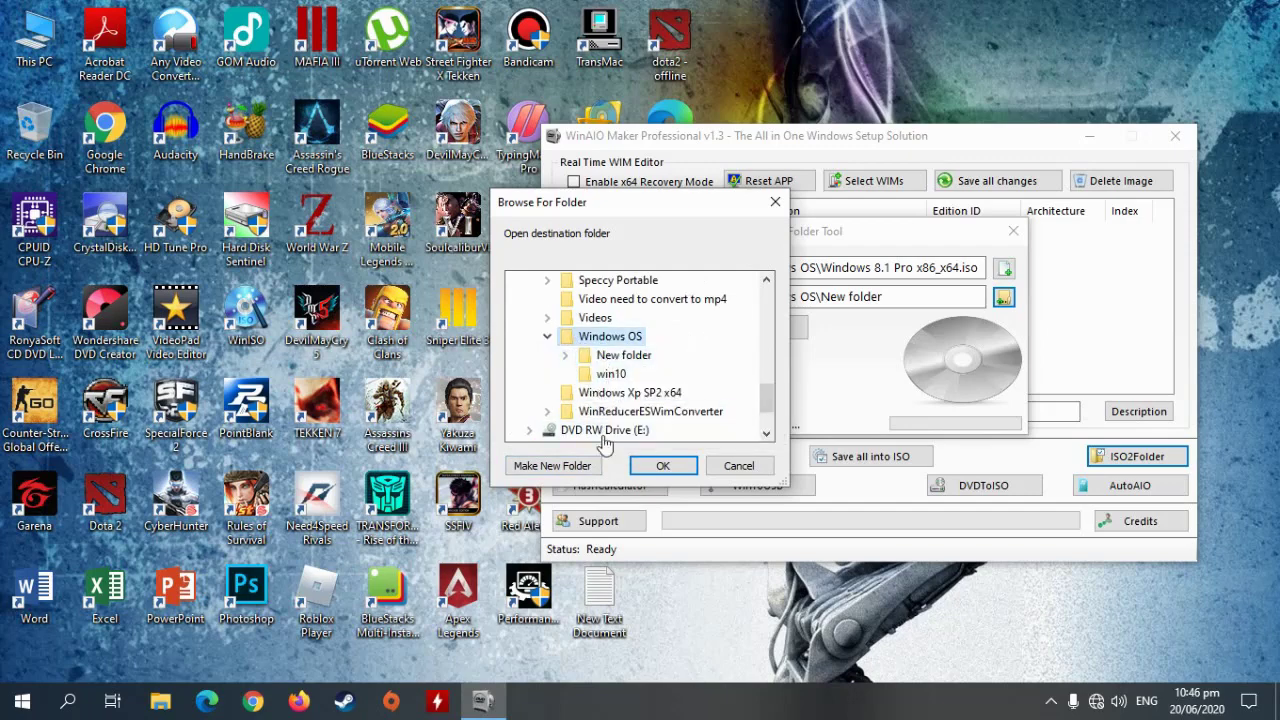
{"action": "left_click", "coordinate": [563, 466]}
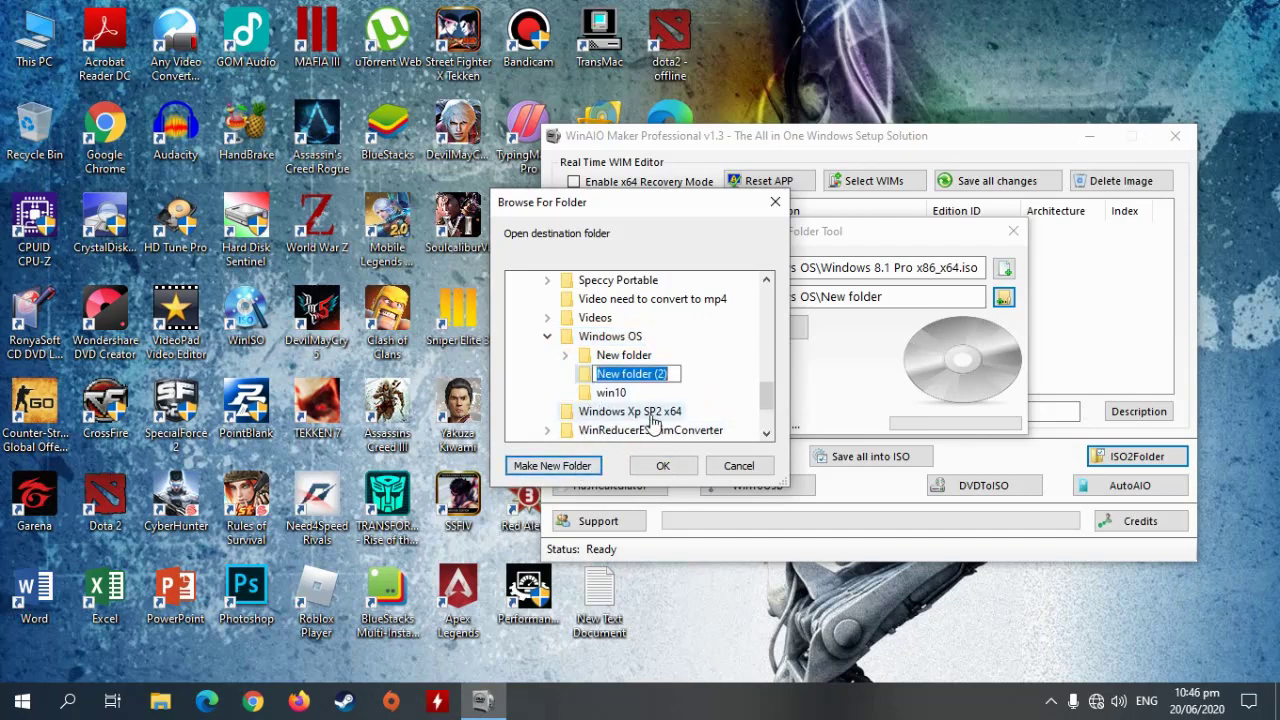
{"action": "type", "text": "win8.1"}
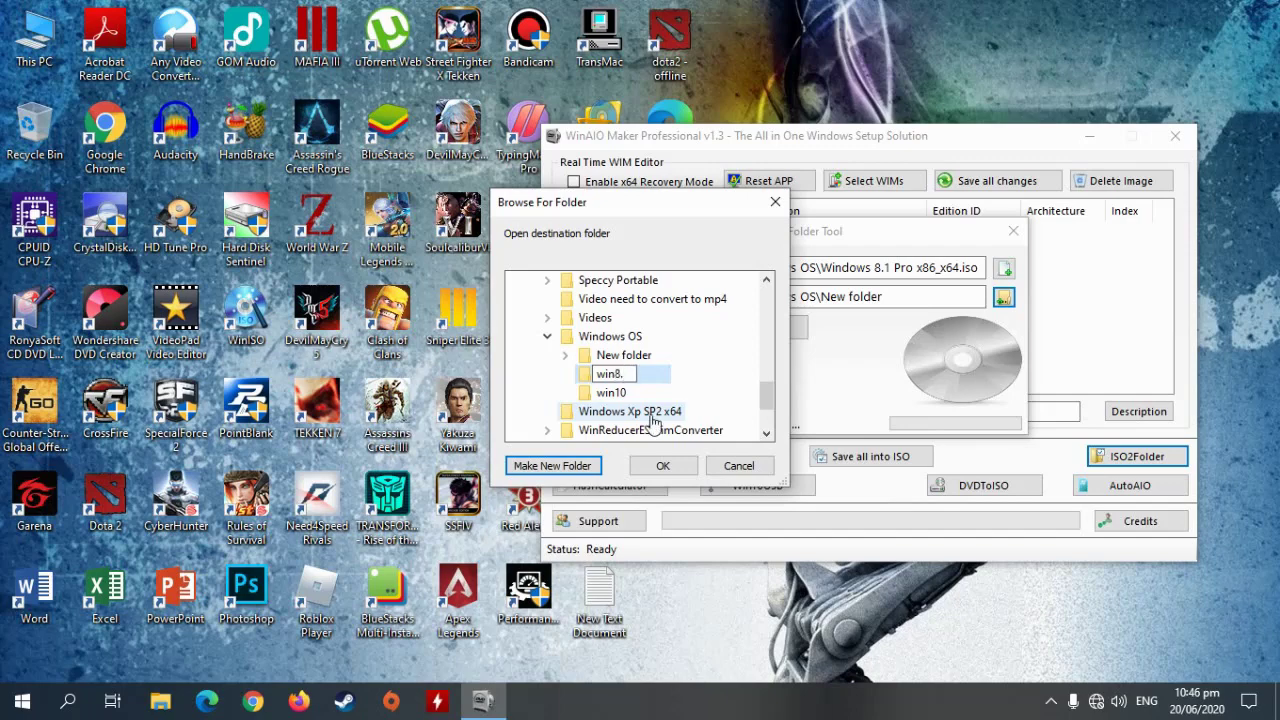
{"action": "left_click", "coordinate": [663, 466]}
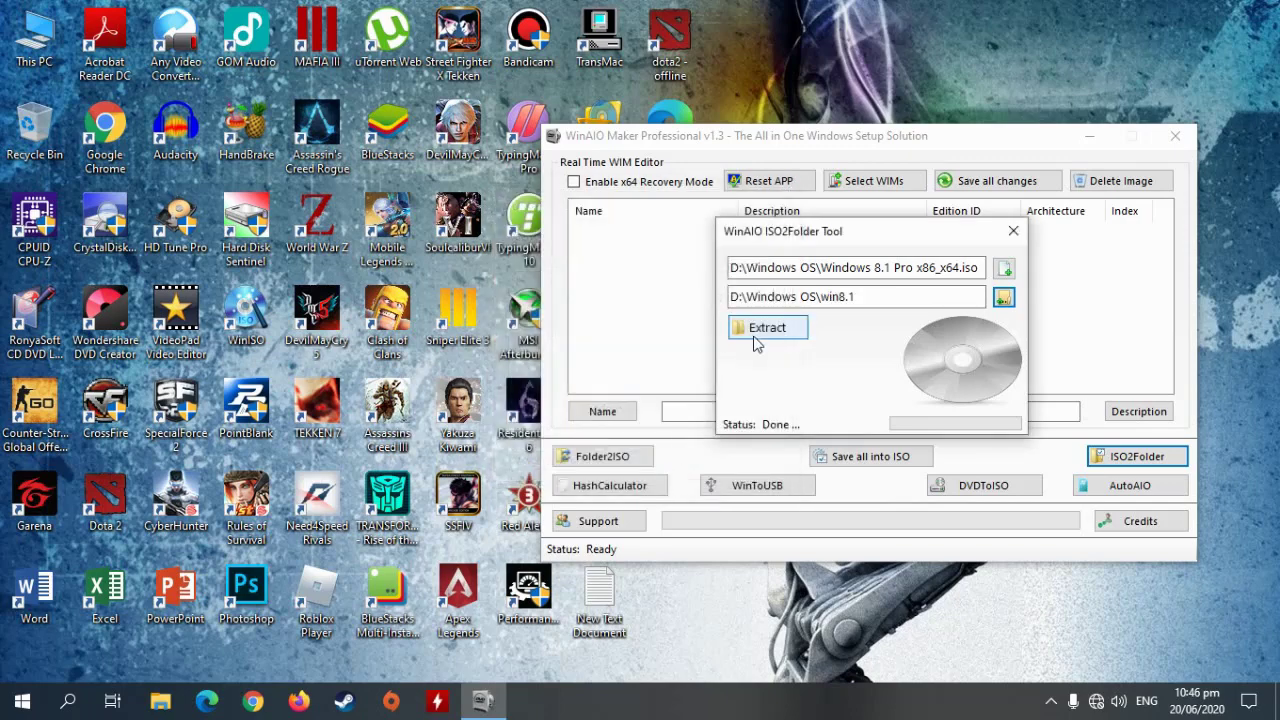
{"action": "left_click", "coordinate": [768, 334]}
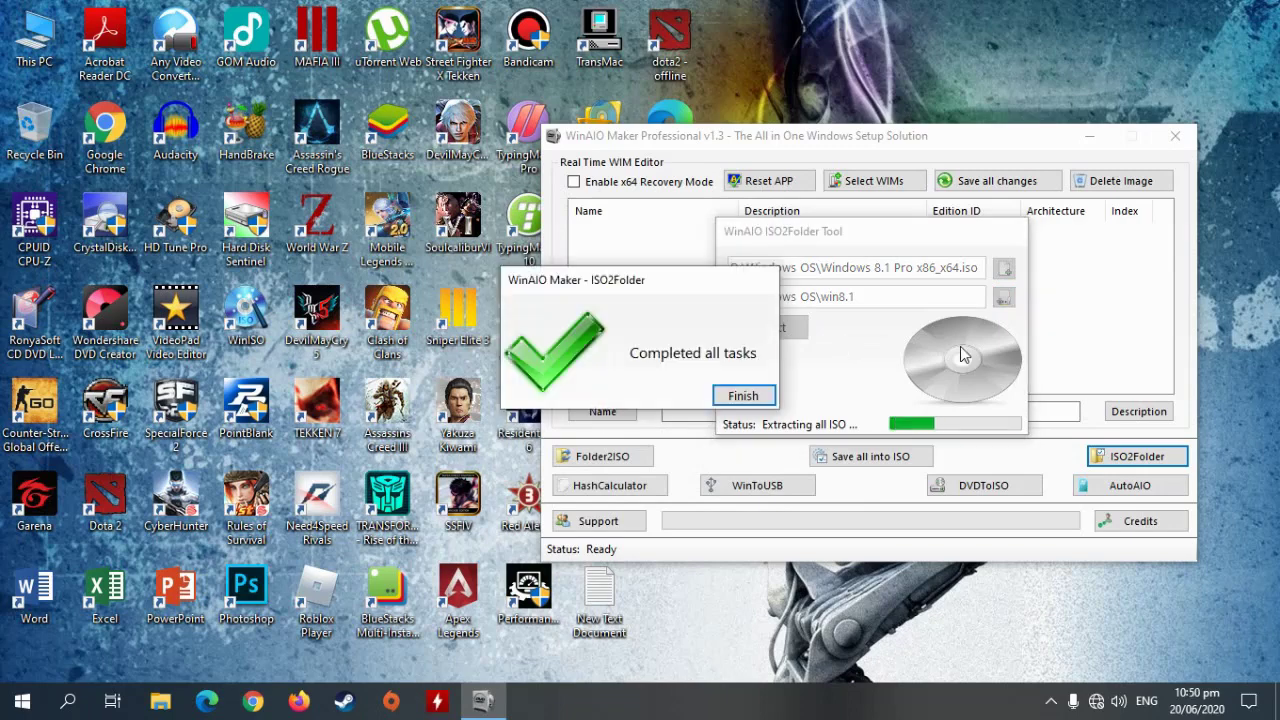
{"action": "left_click", "coordinate": [740, 398]}
Choose the Windows 7 AIOX86_64 ISO from D:\Windows OS as the source for the third extraction.
{"action": "left_click", "coordinate": [1004, 268]}
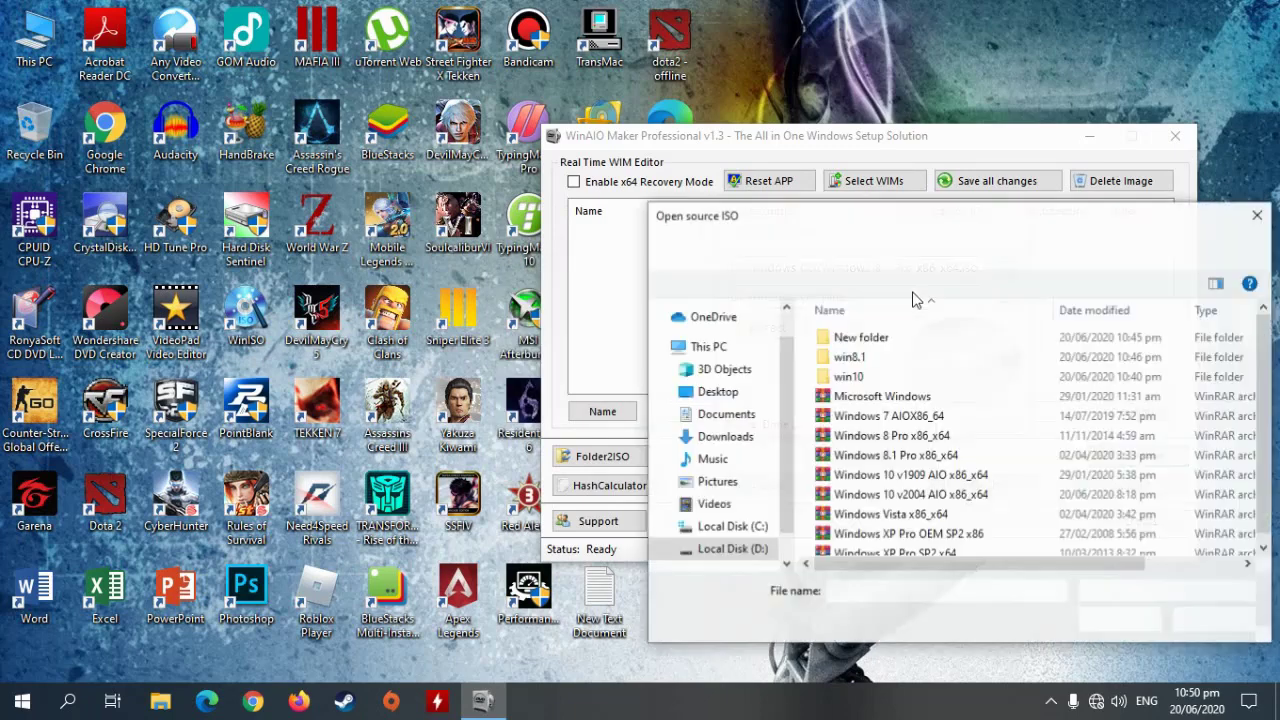
{"action": "left_click", "coordinate": [913, 419]}
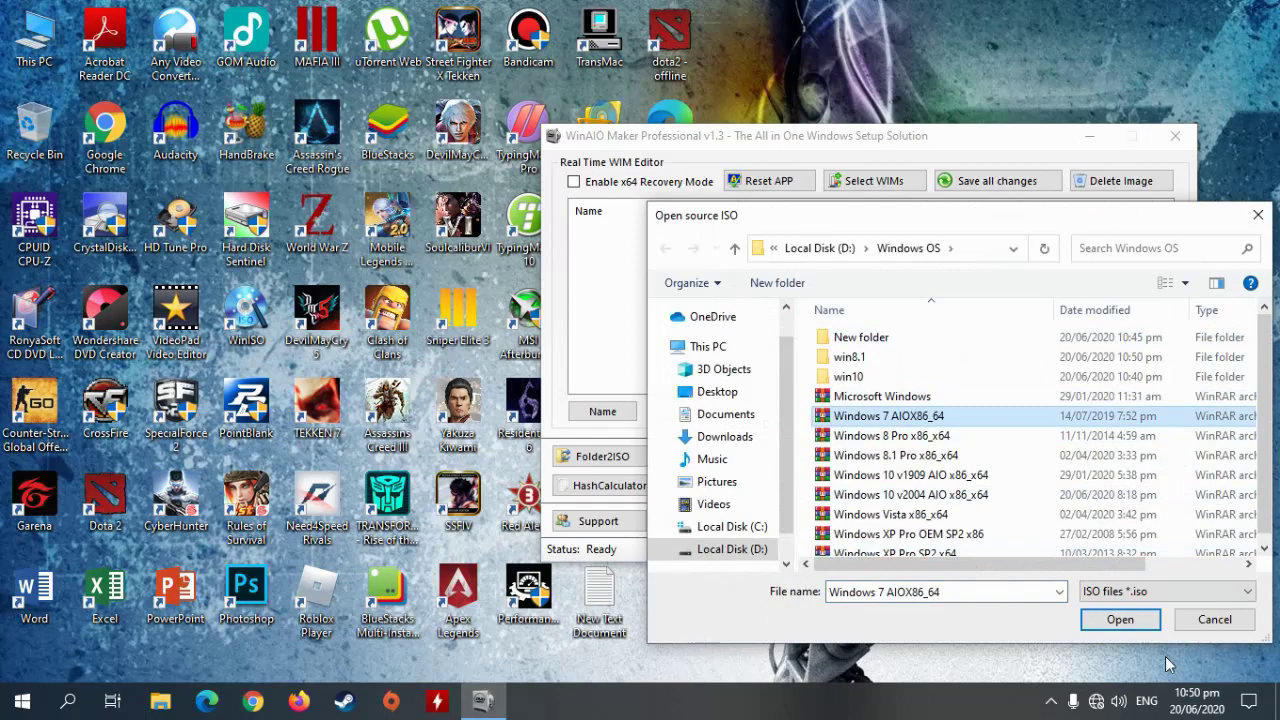
{"action": "left_click", "coordinate": [1116, 621]}
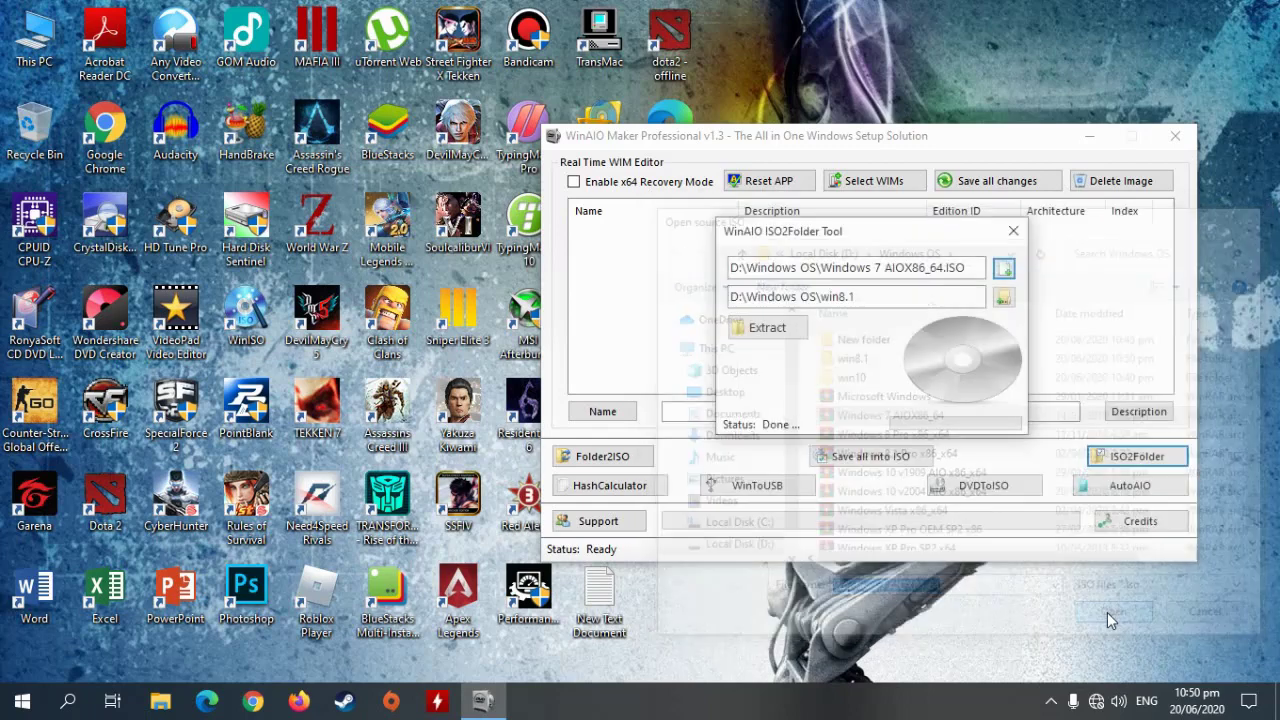
Create a new folder named win7 on the Desktop and set it as the extraction destination.
{"action": "left_click", "coordinate": [1003, 297]}
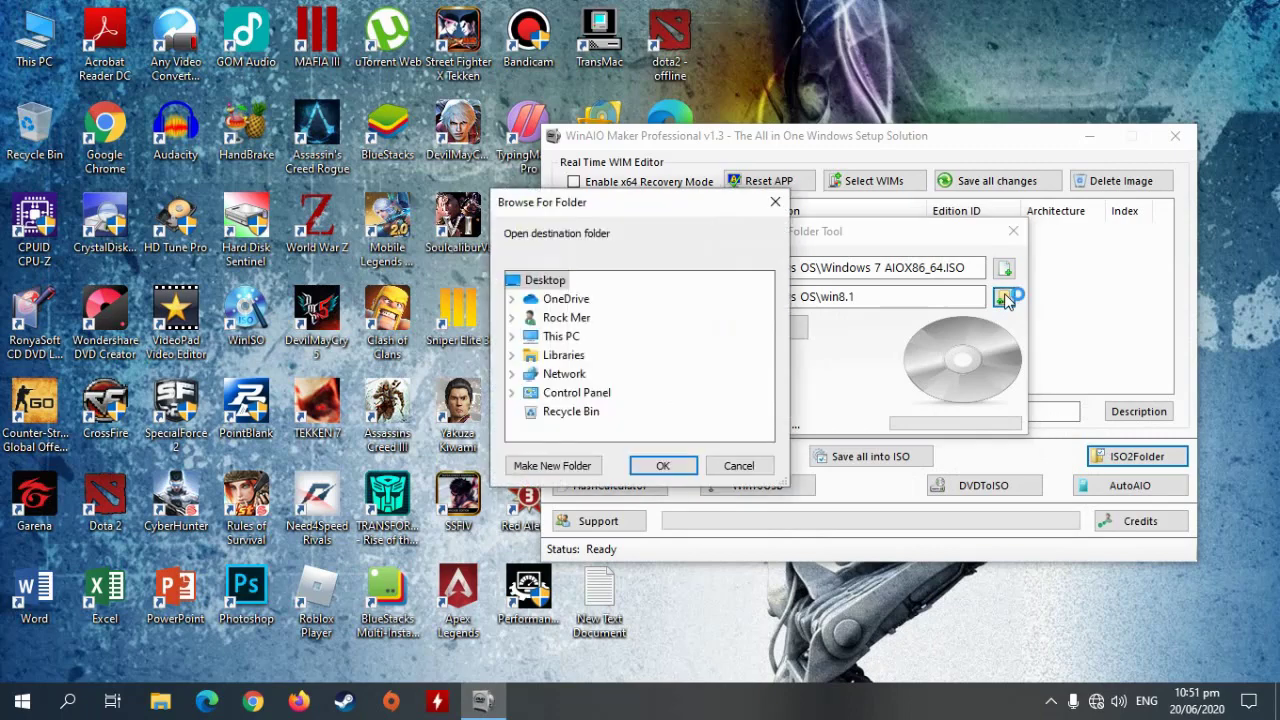
{"action": "left_click", "coordinate": [512, 337]}
{"action": "scroll", "coordinate": [525, 355], "scroll_direction": "down", "scroll_amount": 2}
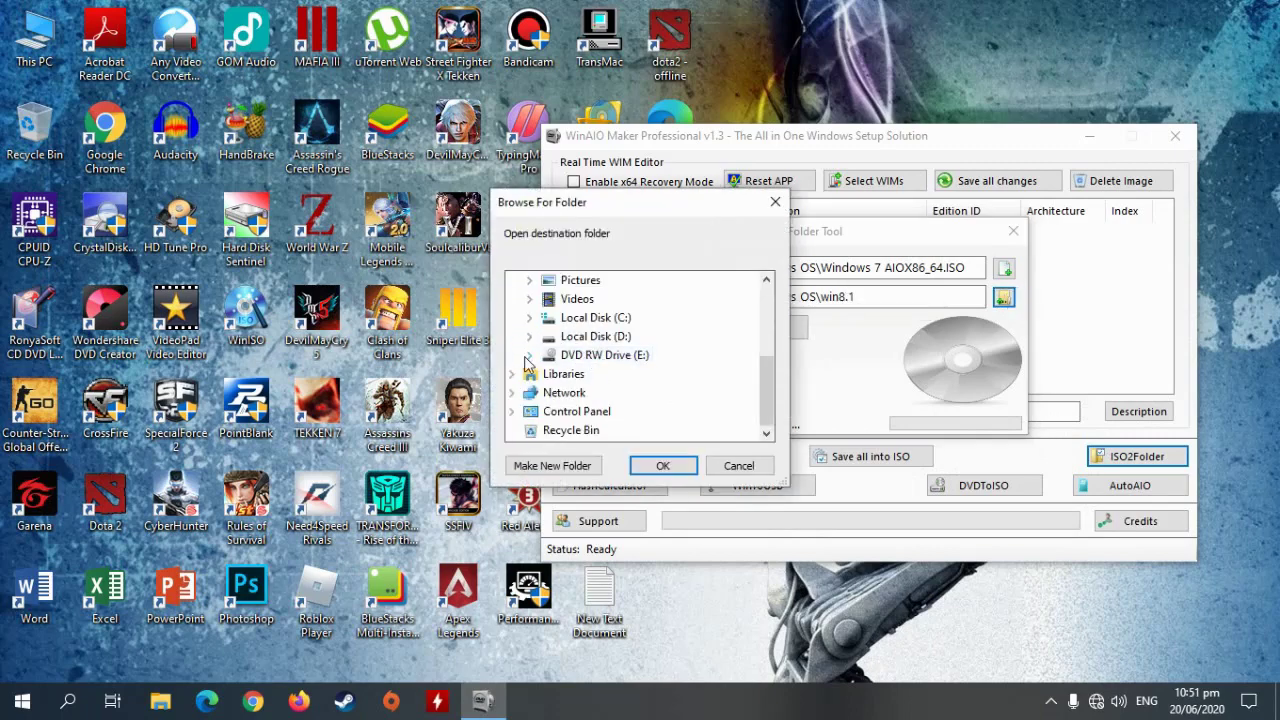
{"action": "left_click", "coordinate": [528, 338]}
{"action": "scroll", "coordinate": [550, 350], "scroll_direction": "down", "scroll_amount": 2}
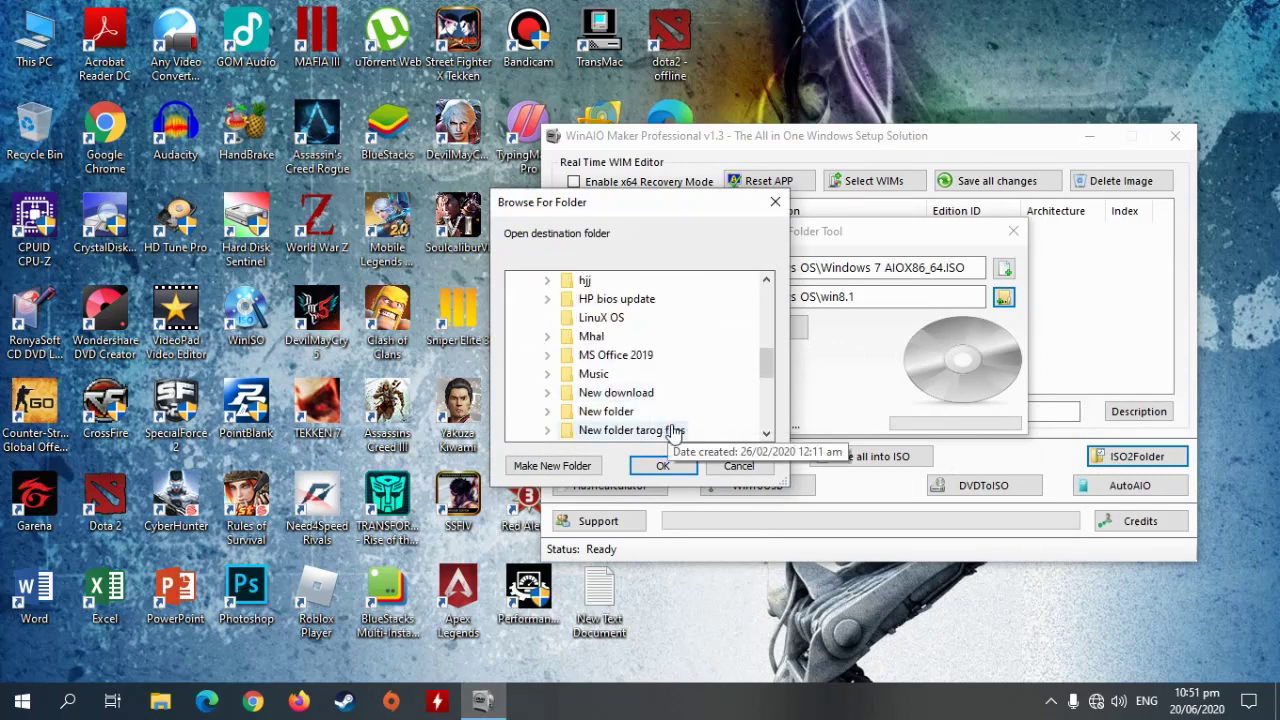
{"action": "scroll", "coordinate": [573, 403], "scroll_direction": "down", "scroll_amount": 5}
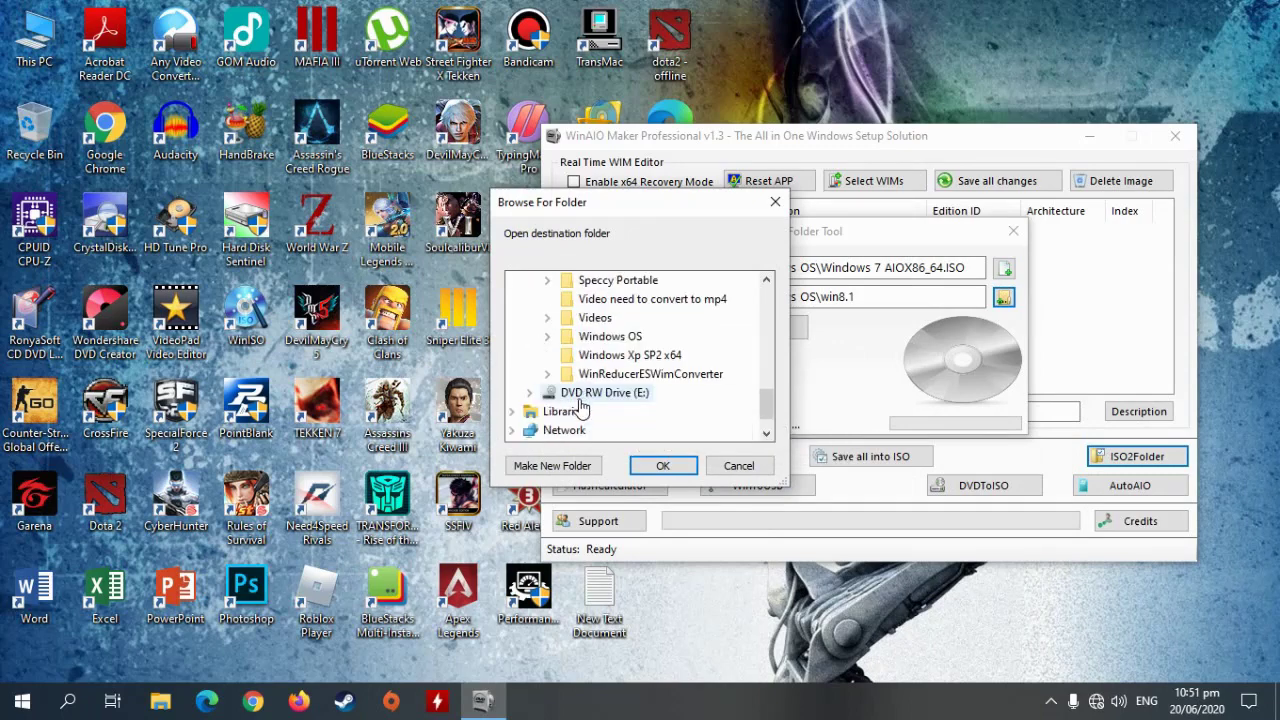
{"action": "left_click", "coordinate": [547, 337]}
{"action": "left_click", "coordinate": [615, 356]}
{"action": "left_click", "coordinate": [576, 468]}
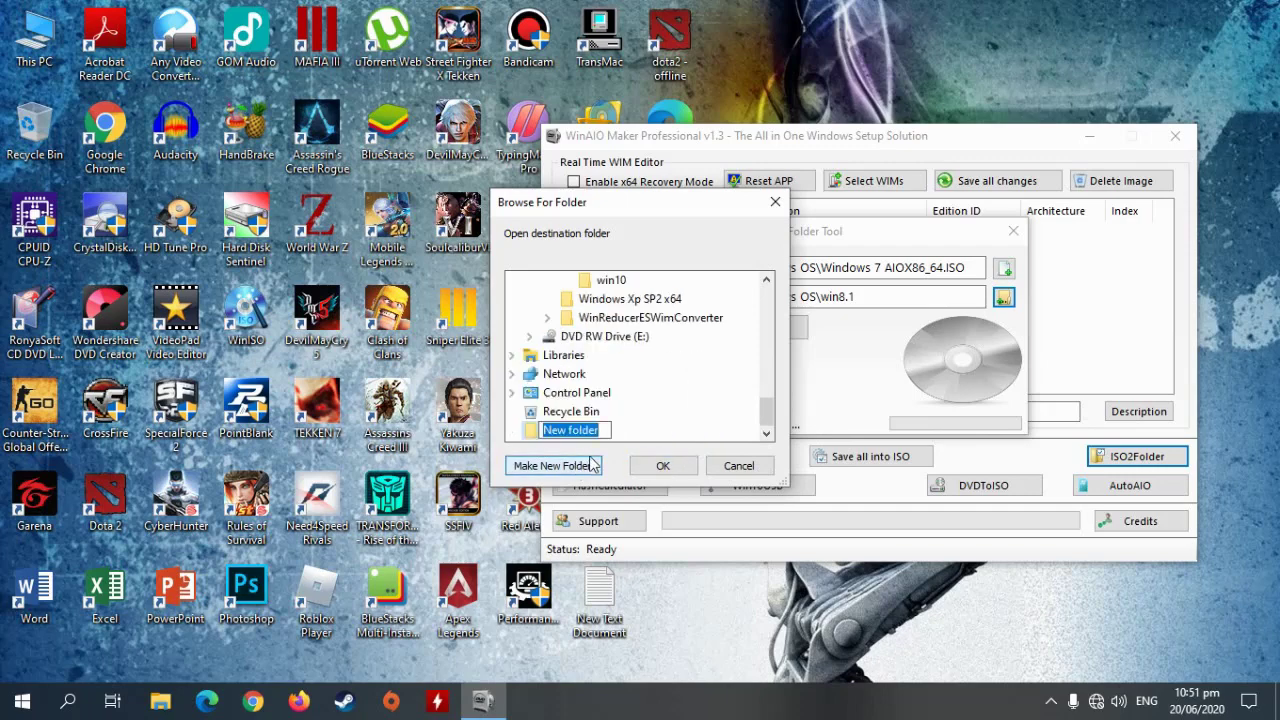
{"action": "type", "text": "win7"}
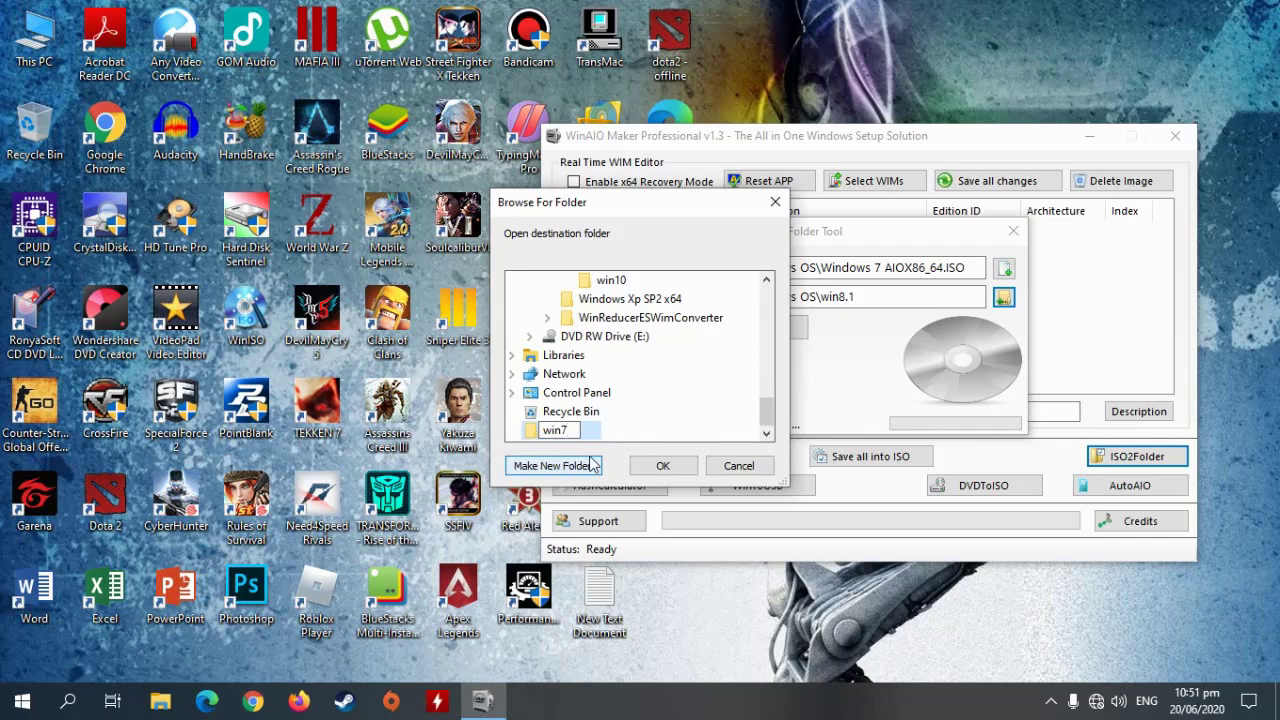
{"action": "left_click", "coordinate": [662, 465]}
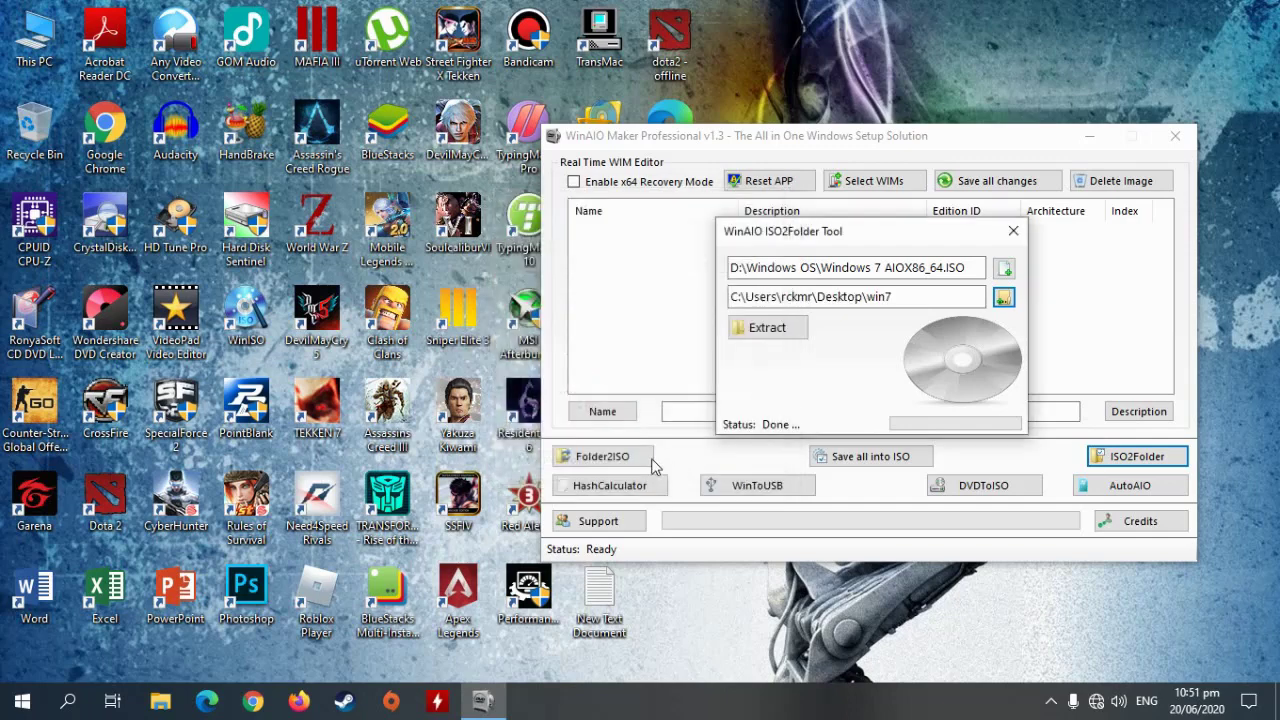
Extract the Windows 7 ISO, dismiss the completion dialog and close the ISO2Folder tool.
{"action": "left_click", "coordinate": [779, 340]}
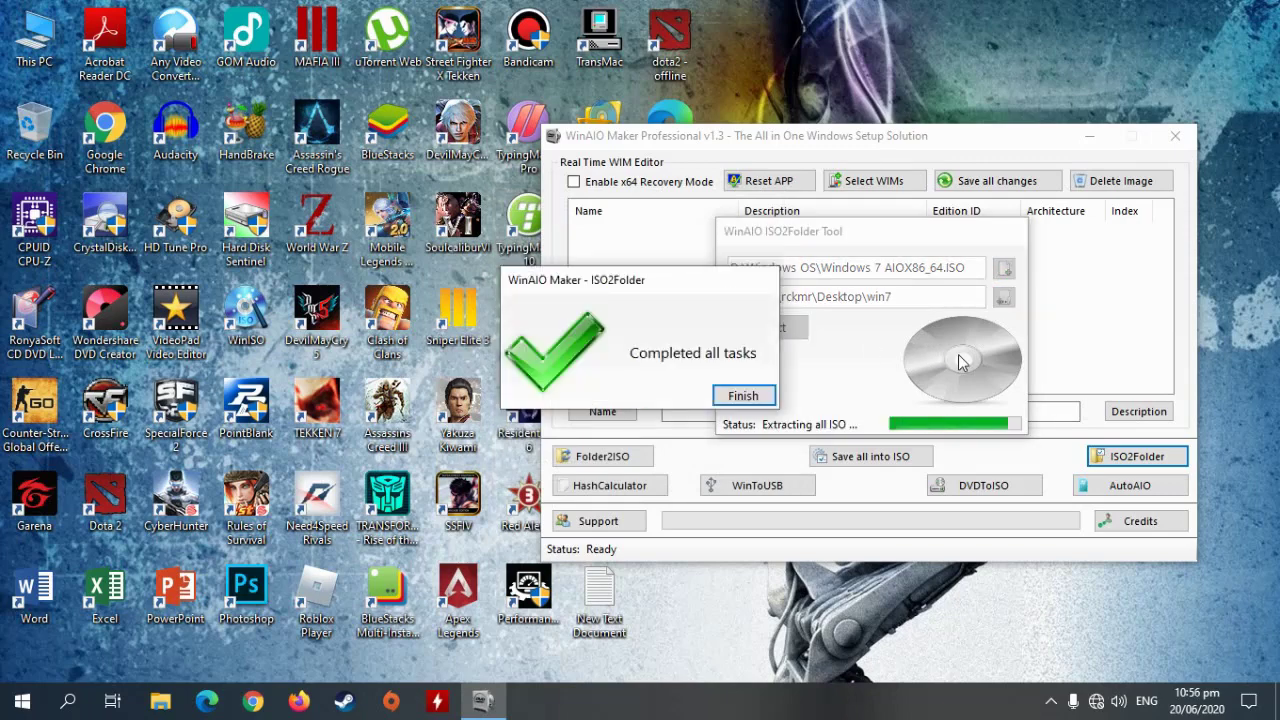
{"action": "left_click", "coordinate": [720, 398]}
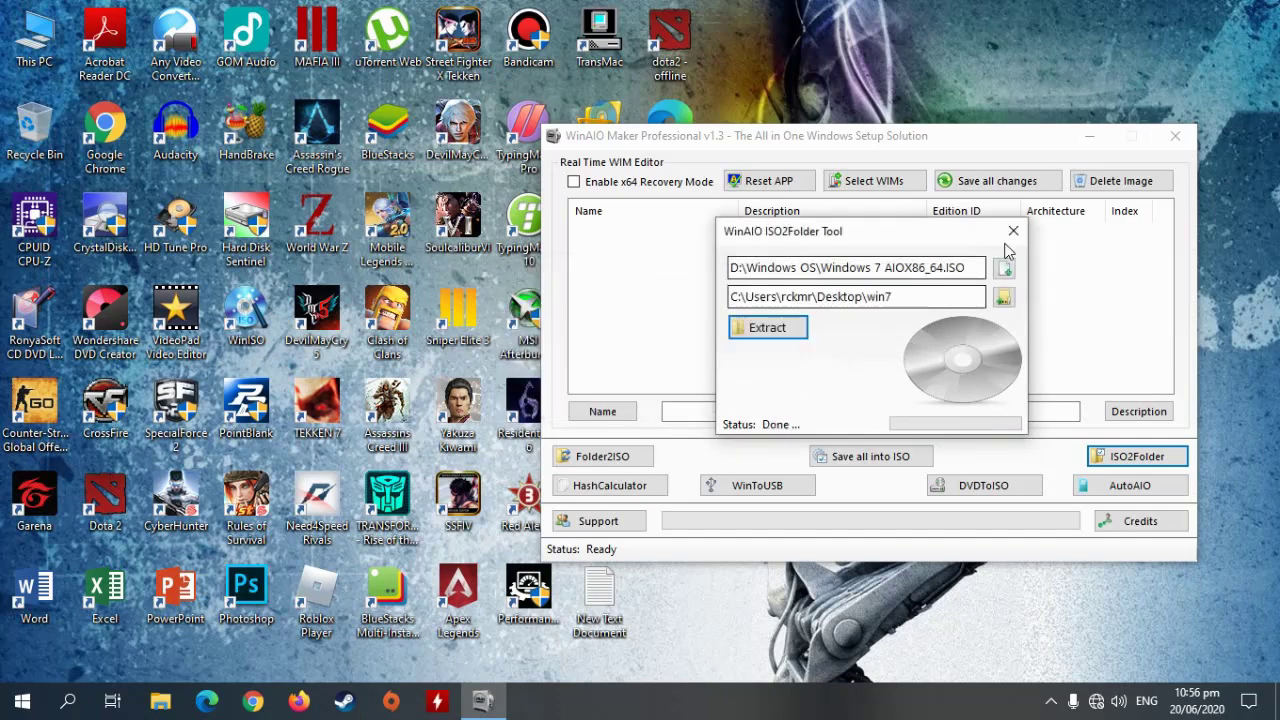
{"action": "left_click", "coordinate": [1012, 236]}
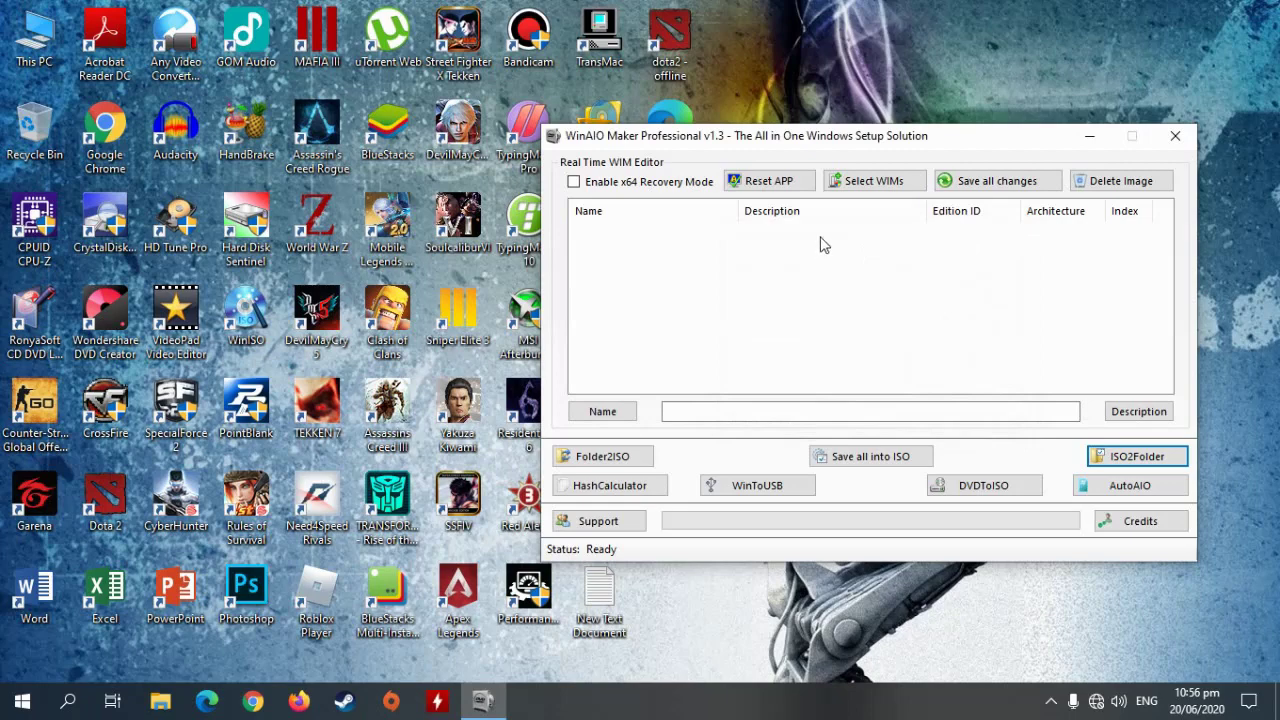
Load install.wim from the sources folder of D:\Windows OS\win10 into the WIM editor.
{"action": "left_click", "coordinate": [895, 190]}
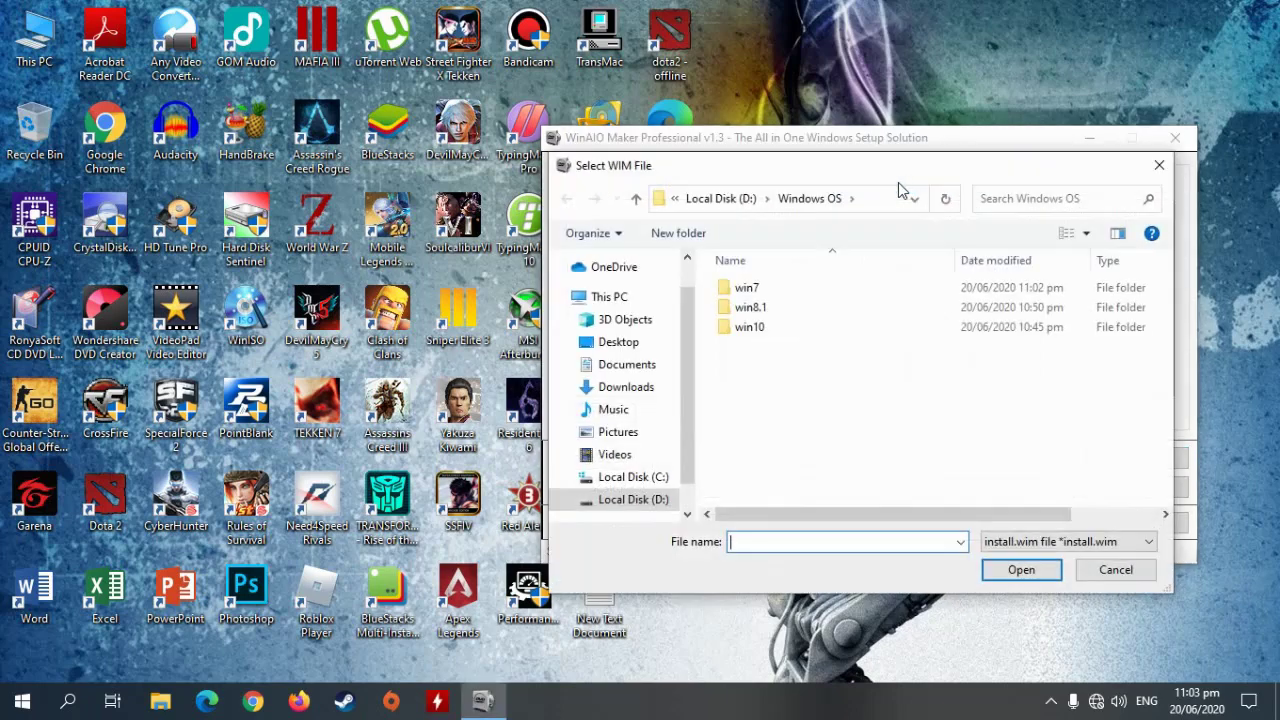
{"action": "double_click", "coordinate": [778, 331]}
{"action": "double_click", "coordinate": [776, 330]}
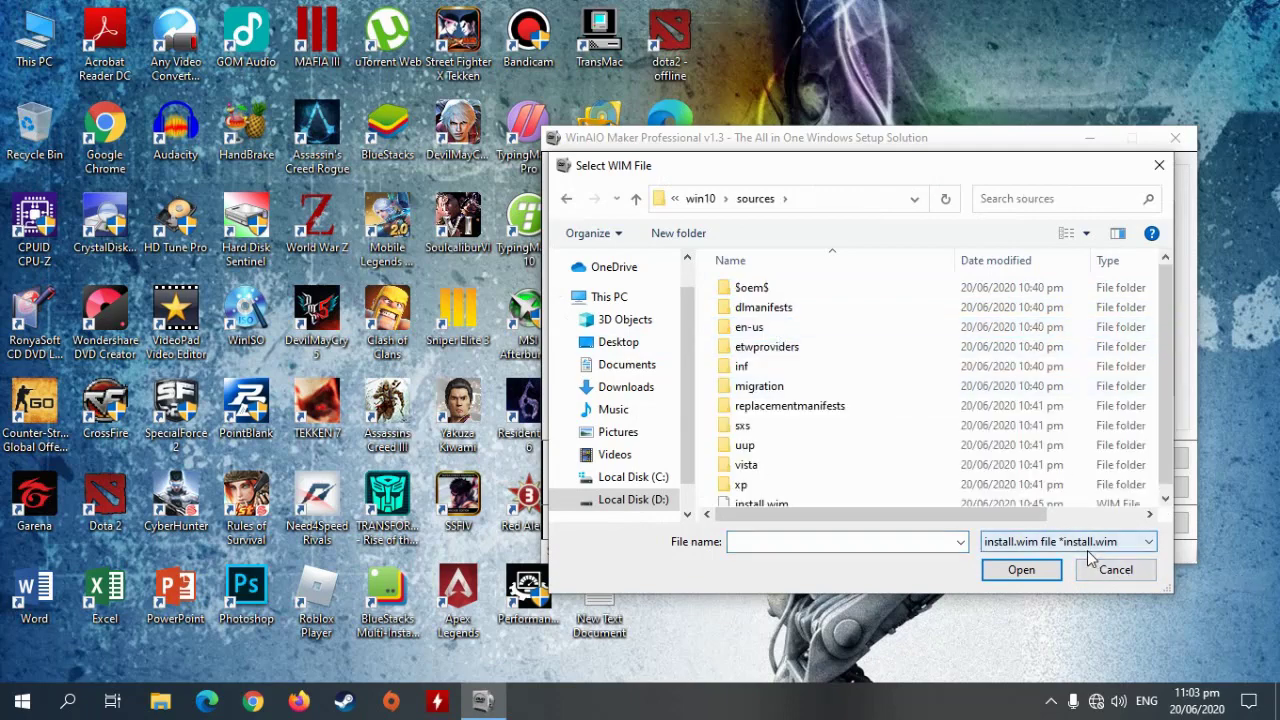
{"action": "scroll", "coordinate": [883, 455], "scroll_direction": "down", "scroll_amount": 1}
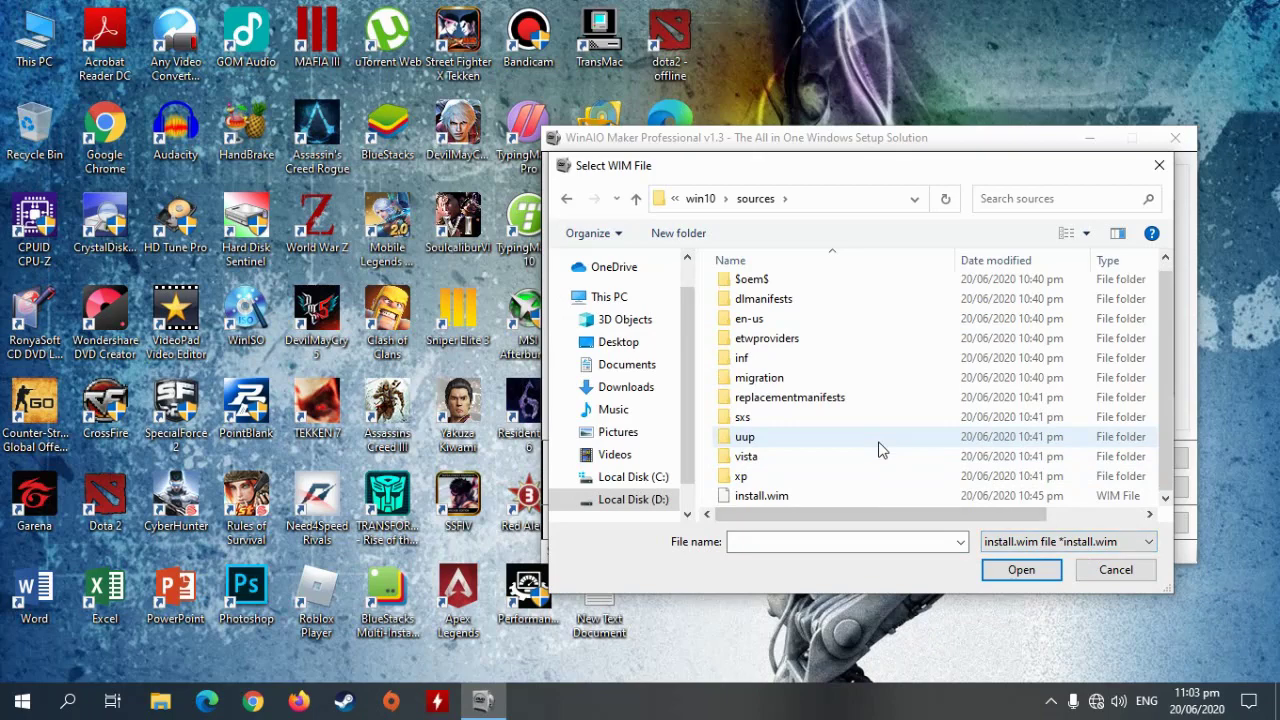
{"action": "left_click", "coordinate": [778, 494]}
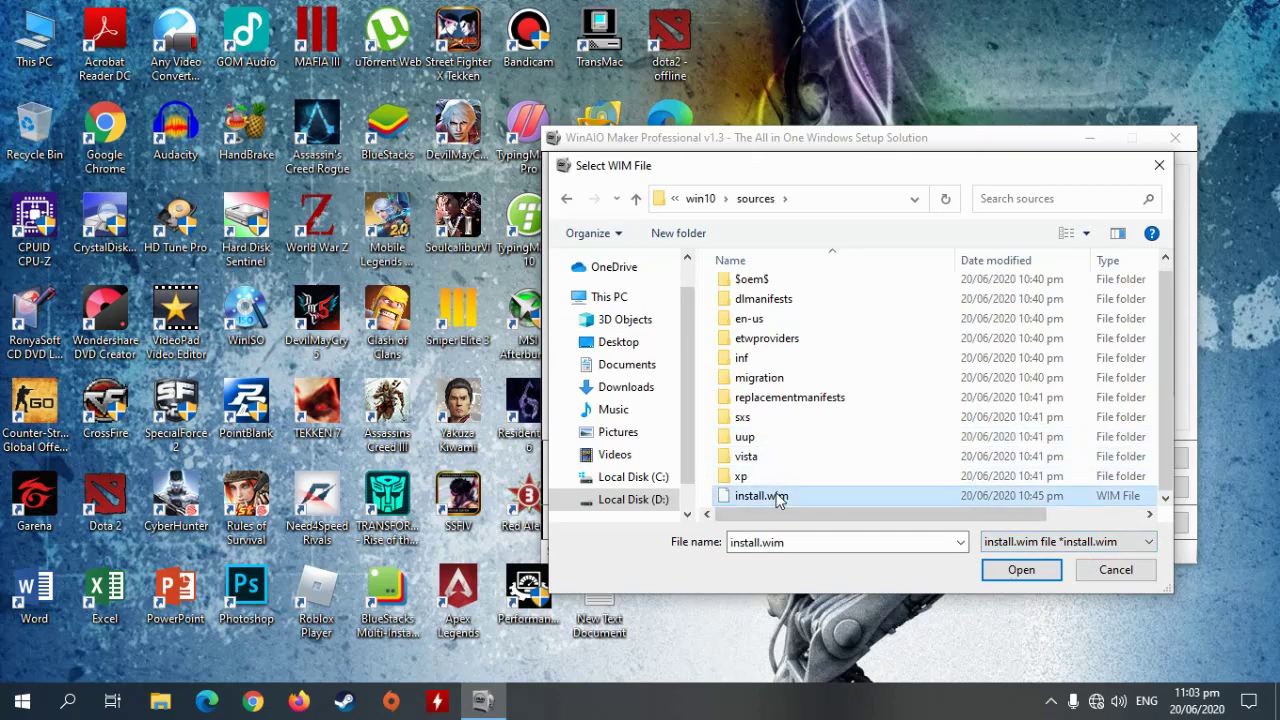
{"action": "left_click", "coordinate": [1022, 570]}
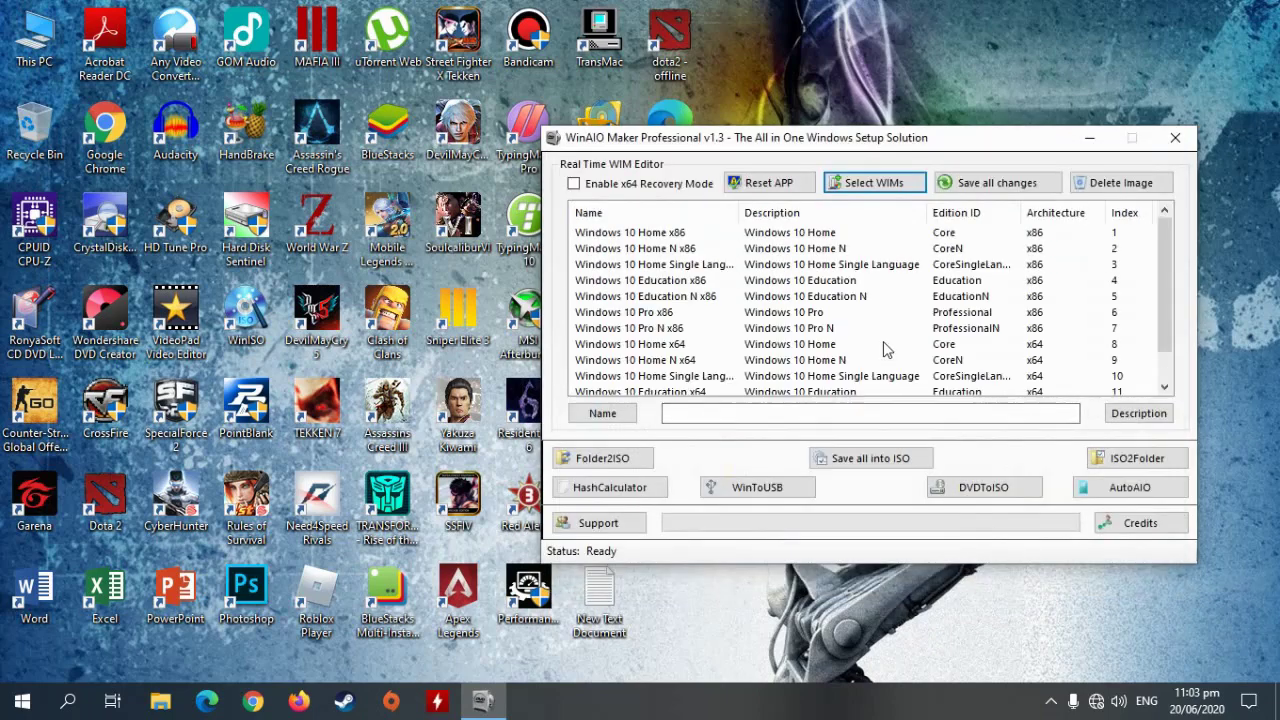
Review the Windows 10 editions in the image list and delete the Windows 10 Home x86 image.
{"action": "scroll", "coordinate": [1062, 330], "scroll_direction": "down", "scroll_amount": 2}
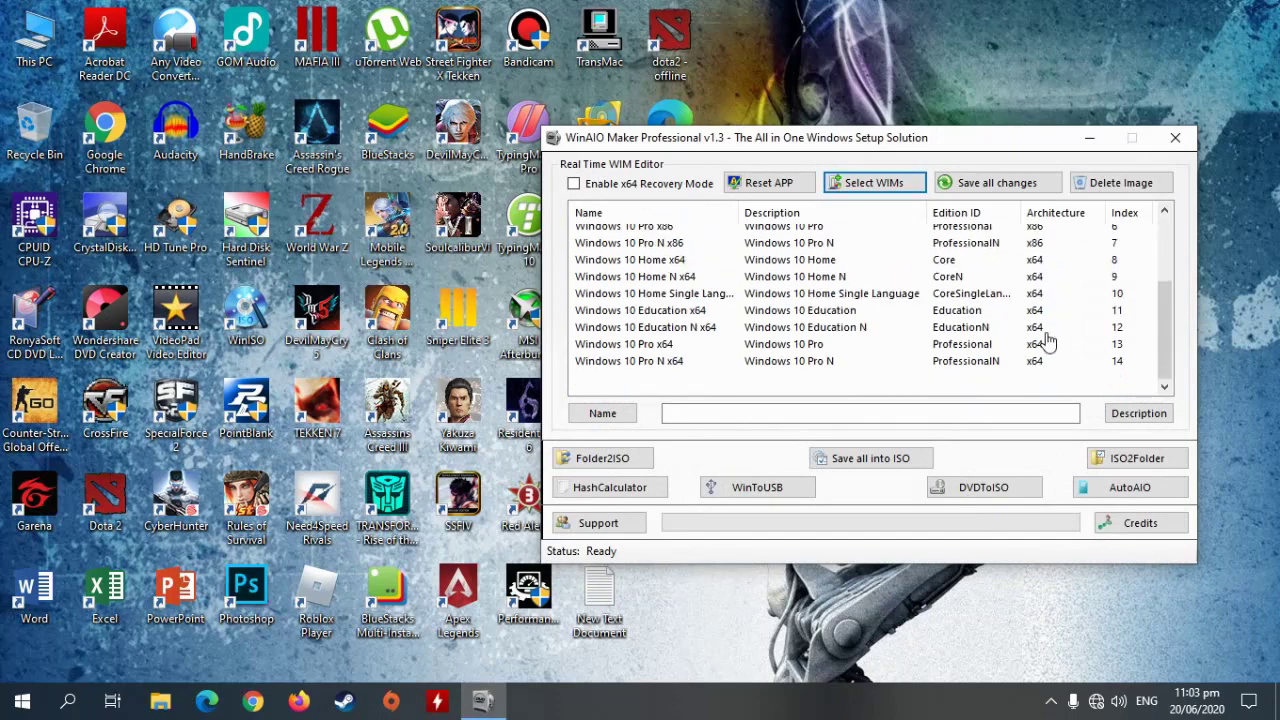
{"action": "scroll", "coordinate": [830, 350], "scroll_direction": "up", "scroll_amount": 3}
{"action": "scroll", "coordinate": [800, 290], "scroll_direction": "down", "scroll_amount": 3}
{"action": "scroll", "coordinate": [840, 350], "scroll_direction": "up", "scroll_amount": 3}
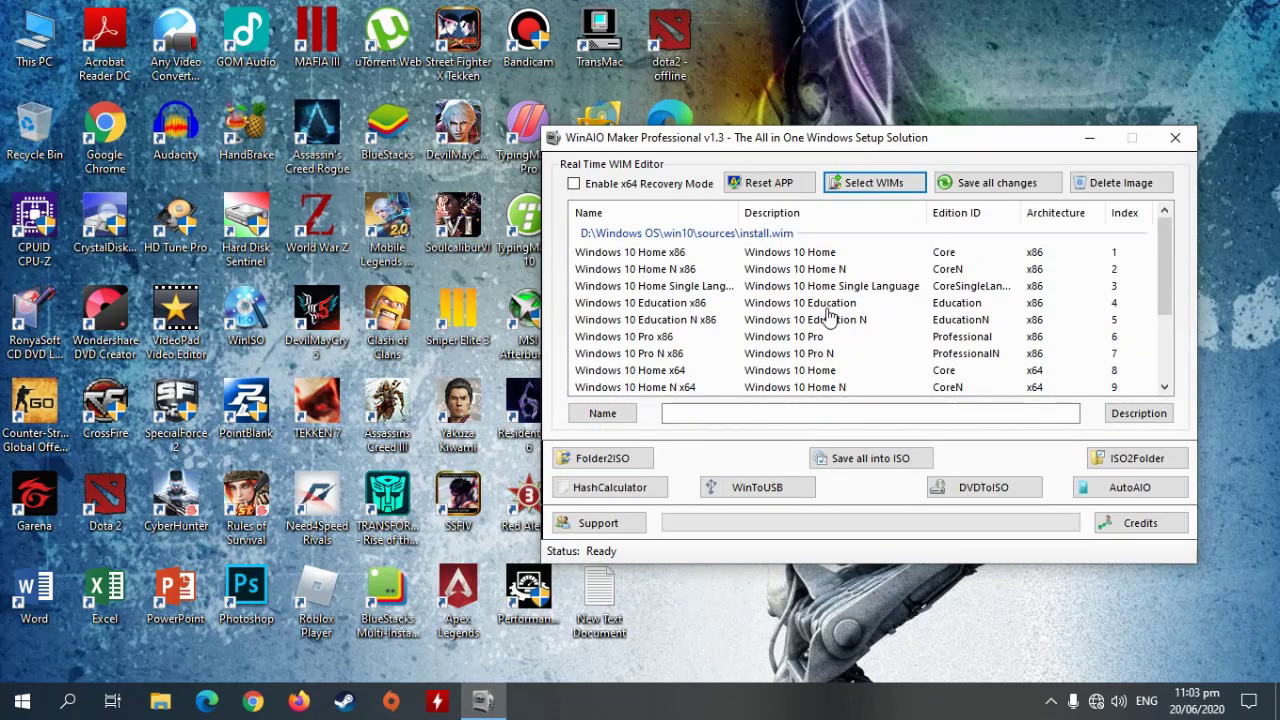
{"action": "scroll", "coordinate": [675, 336], "scroll_direction": "down", "scroll_amount": 3}
{"action": "scroll", "coordinate": [711, 360], "scroll_direction": "up", "scroll_amount": 3}
{"action": "left_click", "coordinate": [656, 258]}
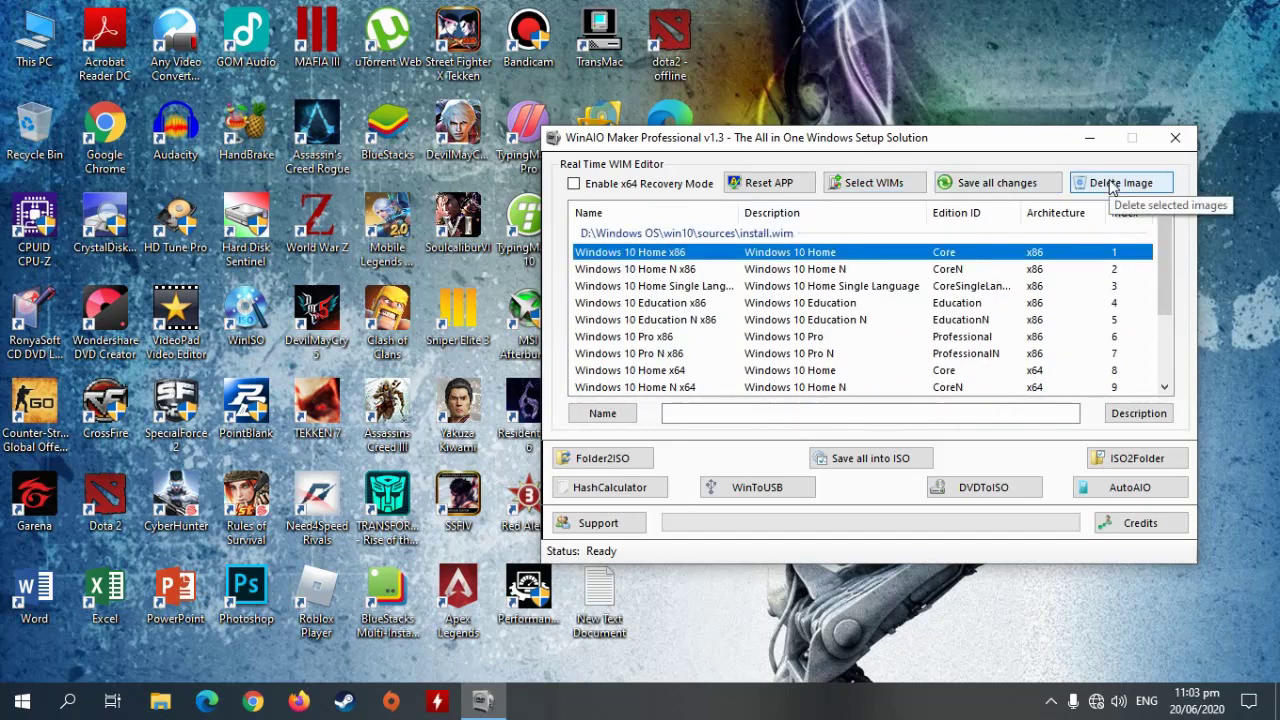
{"action": "left_click", "coordinate": [1113, 185]}
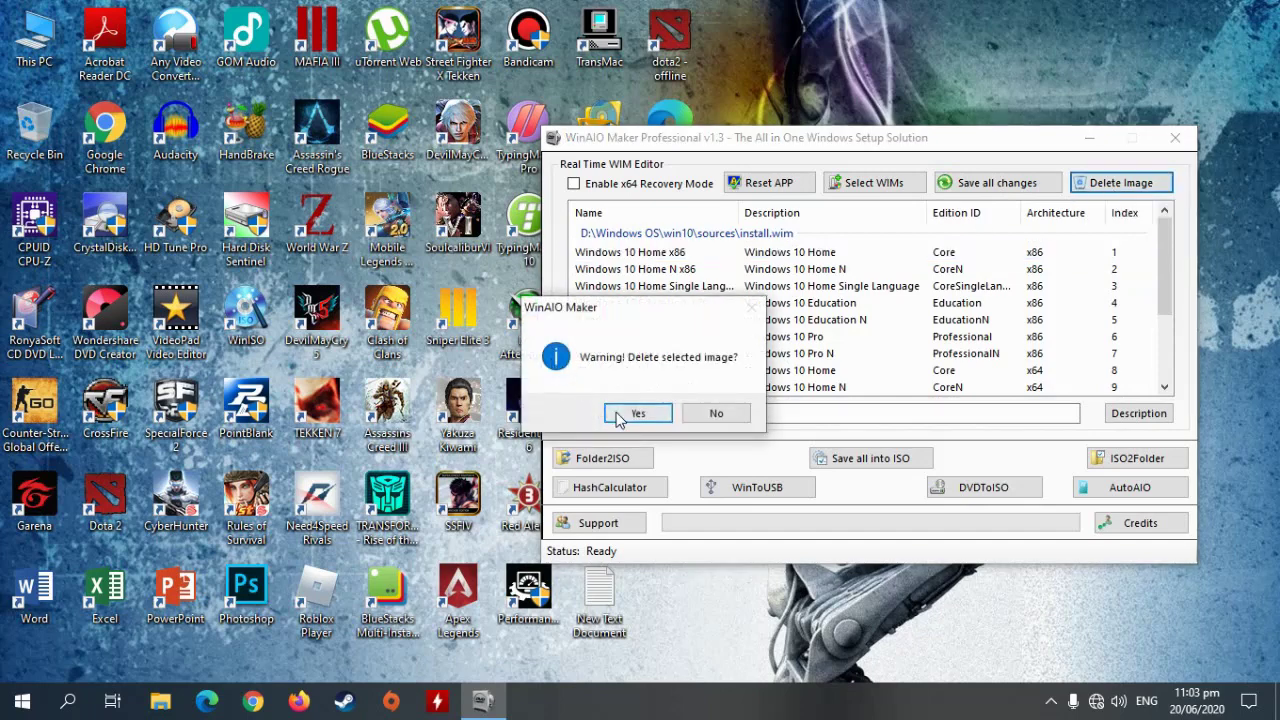
{"action": "left_click", "coordinate": [620, 414]}
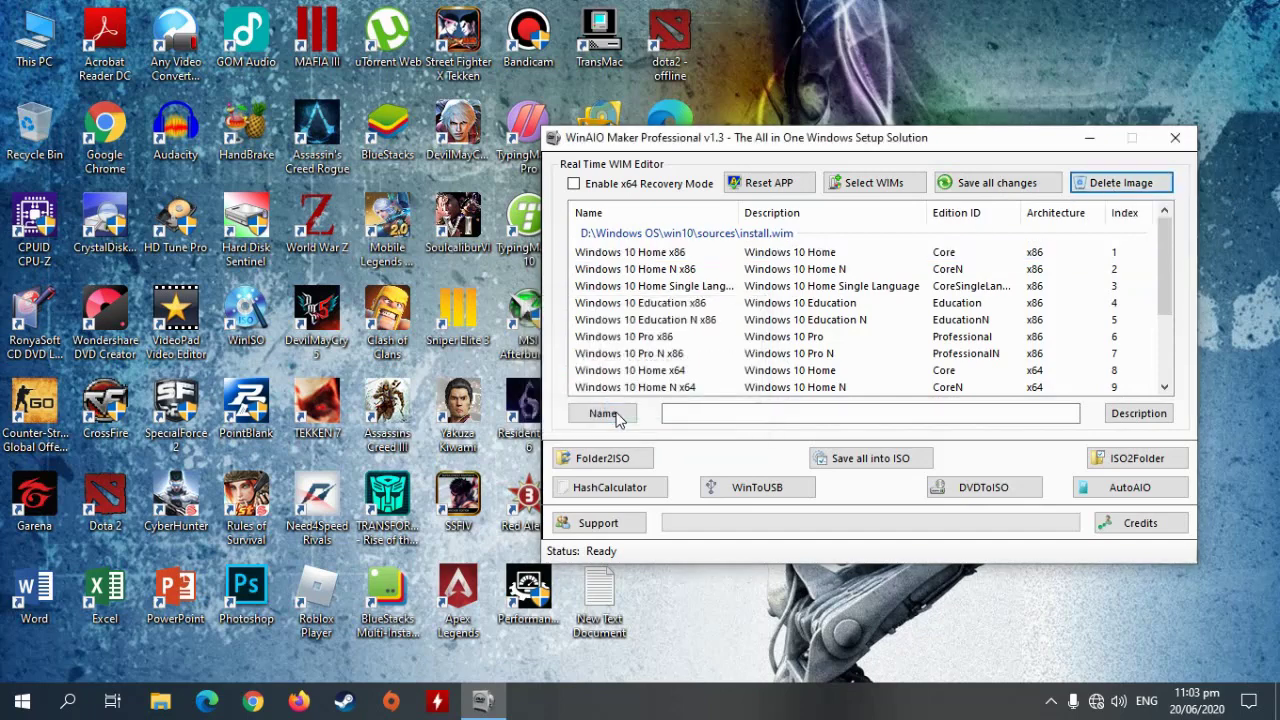
Delete the Windows 10 Home N x86, Home Single Language x86 and Education x86 images.
{"action": "left_click", "coordinate": [640, 256]}
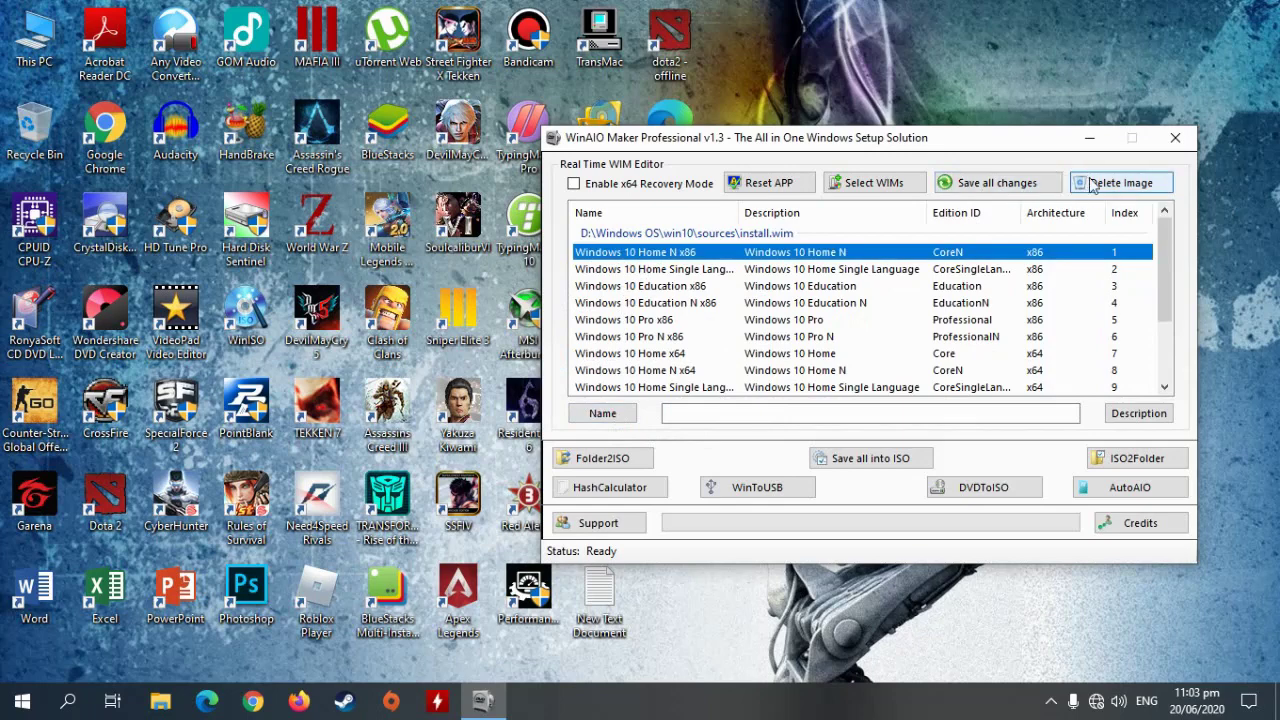
{"action": "left_click", "coordinate": [1093, 185]}
{"action": "left_click", "coordinate": [640, 414]}
{"action": "left_click", "coordinate": [650, 262]}
{"action": "left_click", "coordinate": [1110, 183]}
{"action": "left_click", "coordinate": [660, 414]}
{"action": "left_click", "coordinate": [688, 256]}
{"action": "left_click", "coordinate": [1108, 183]}
{"action": "left_click", "coordinate": [640, 414]}
{"action": "left_click", "coordinate": [650, 256]}
{"action": "left_click", "coordinate": [1110, 183]}
{"action": "left_click", "coordinate": [640, 414]}
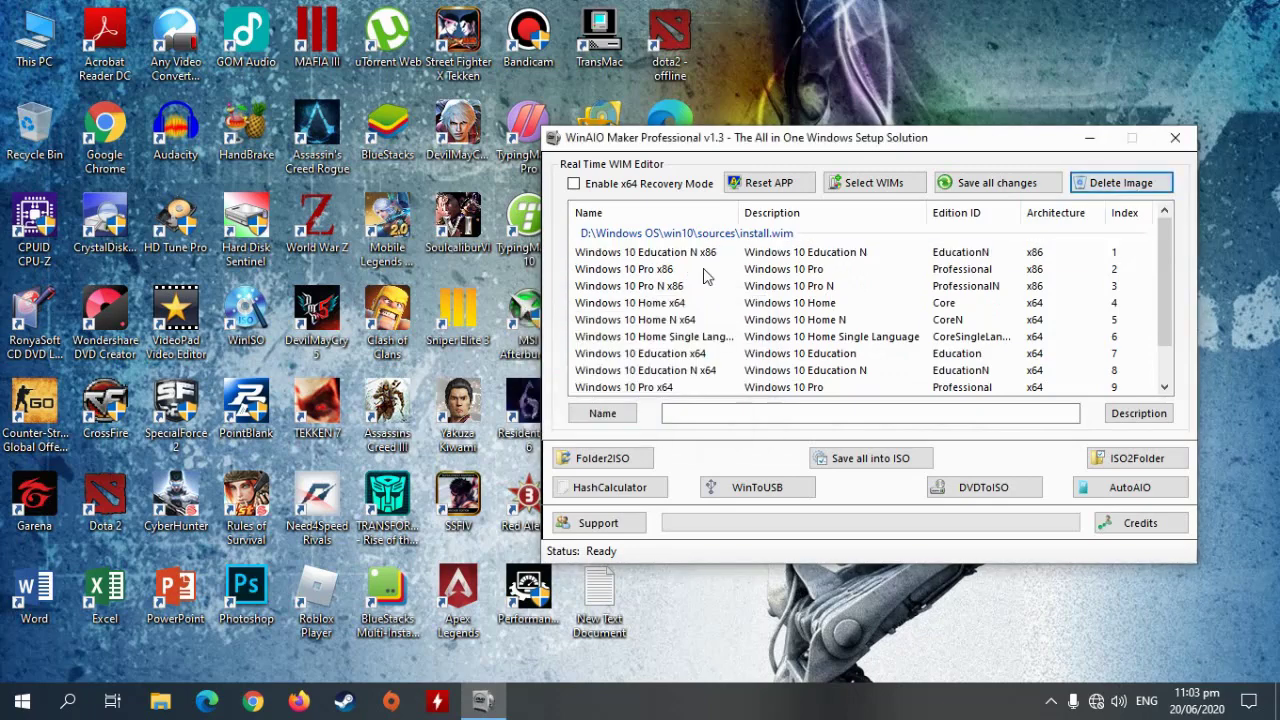
Delete the Windows 10 Education N x86, Pro N x86, Home x64 and Home N x64 images.
{"action": "left_click", "coordinate": [703, 270]}
{"action": "left_click", "coordinate": [1110, 183]}
{"action": "left_click", "coordinate": [645, 414]}
{"action": "left_click", "coordinate": [705, 270]}
{"action": "left_click", "coordinate": [1110, 183]}
{"action": "left_click", "coordinate": [643, 411]}
{"action": "left_click", "coordinate": [690, 270]}
{"action": "left_click", "coordinate": [1150, 188]}
{"action": "left_click", "coordinate": [640, 411]}
{"action": "left_click", "coordinate": [700, 270]}
{"action": "left_click", "coordinate": [1120, 183]}
{"action": "left_click", "coordinate": [640, 411]}
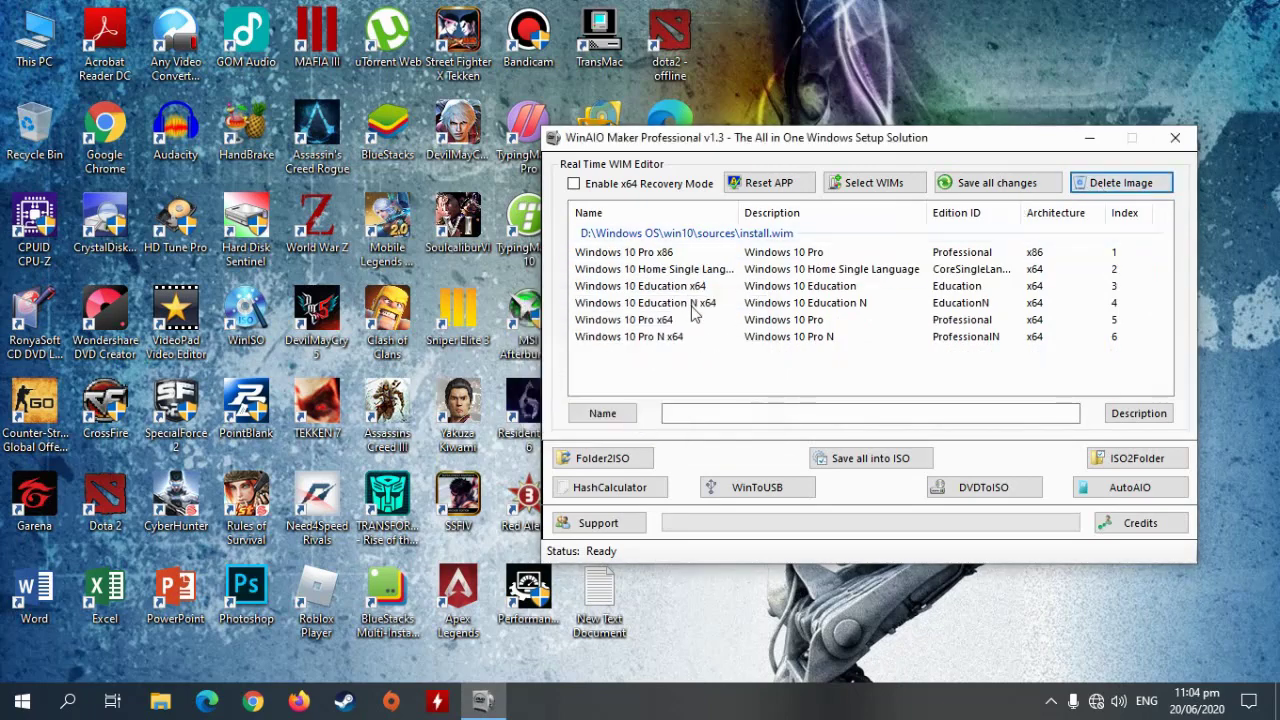
Delete the Windows 10 Home Single Language, Education, Education N and Pro N x64 images, keeping only the Pro editions.
{"action": "left_click", "coordinate": [705, 270]}
{"action": "left_click", "coordinate": [1120, 183]}
{"action": "left_click", "coordinate": [640, 411]}
{"action": "left_click", "coordinate": [710, 272]}
{"action": "left_click", "coordinate": [1120, 183]}
{"action": "left_click", "coordinate": [640, 411]}
{"action": "left_click", "coordinate": [680, 287]}
{"action": "left_click", "coordinate": [1120, 183]}
{"action": "left_click", "coordinate": [641, 411]}
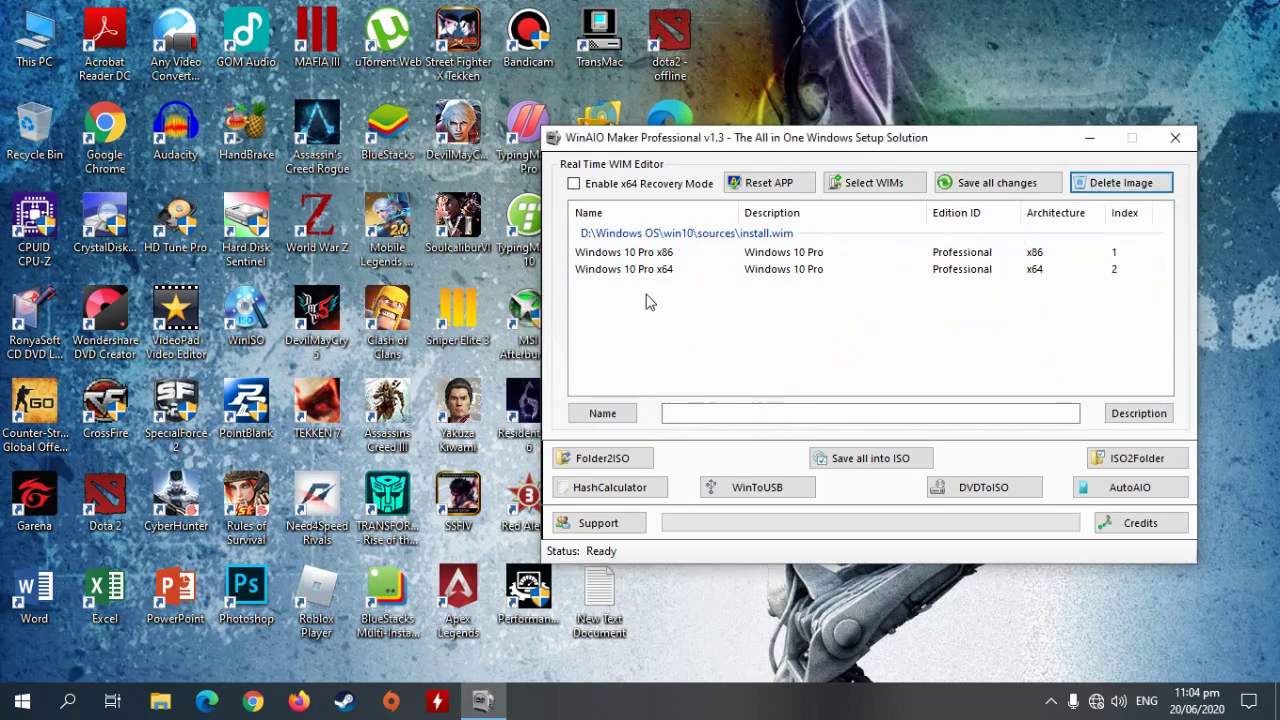
Add install.wim from the sources folder of D:\Windows OS\win8.1 to the image list.
{"action": "left_click", "coordinate": [872, 190]}
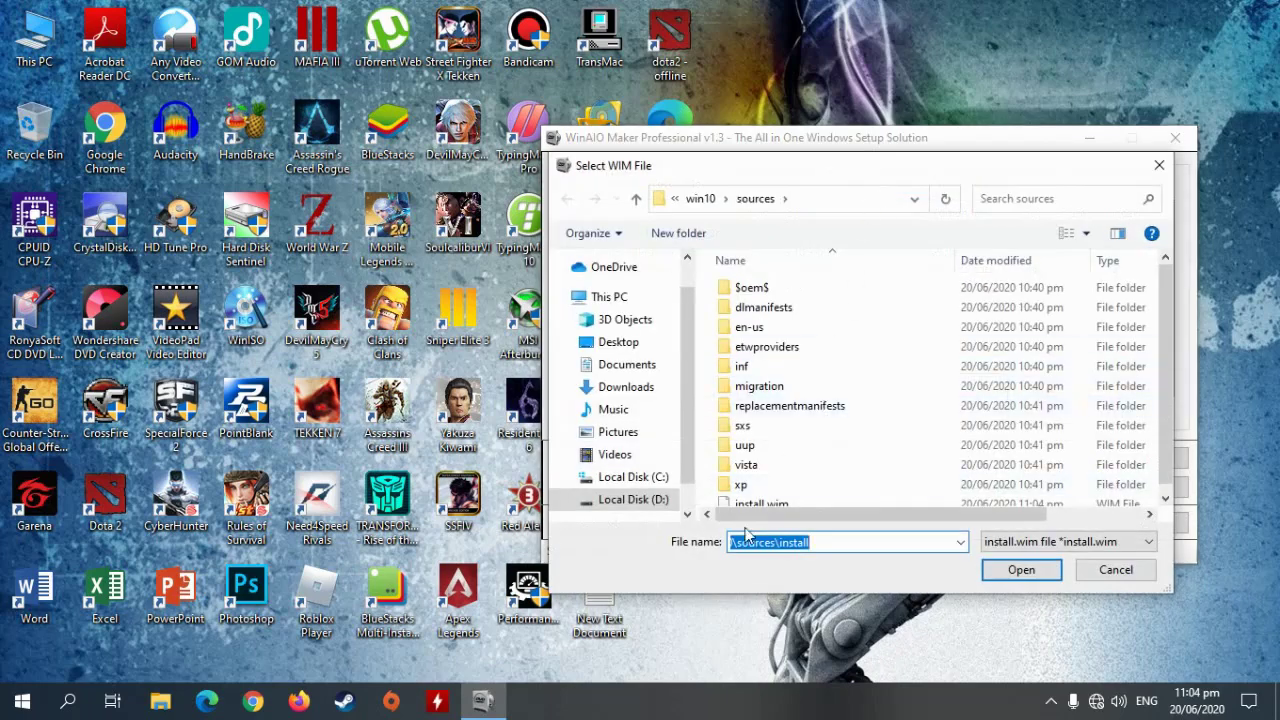
{"action": "left_click", "coordinate": [655, 499]}
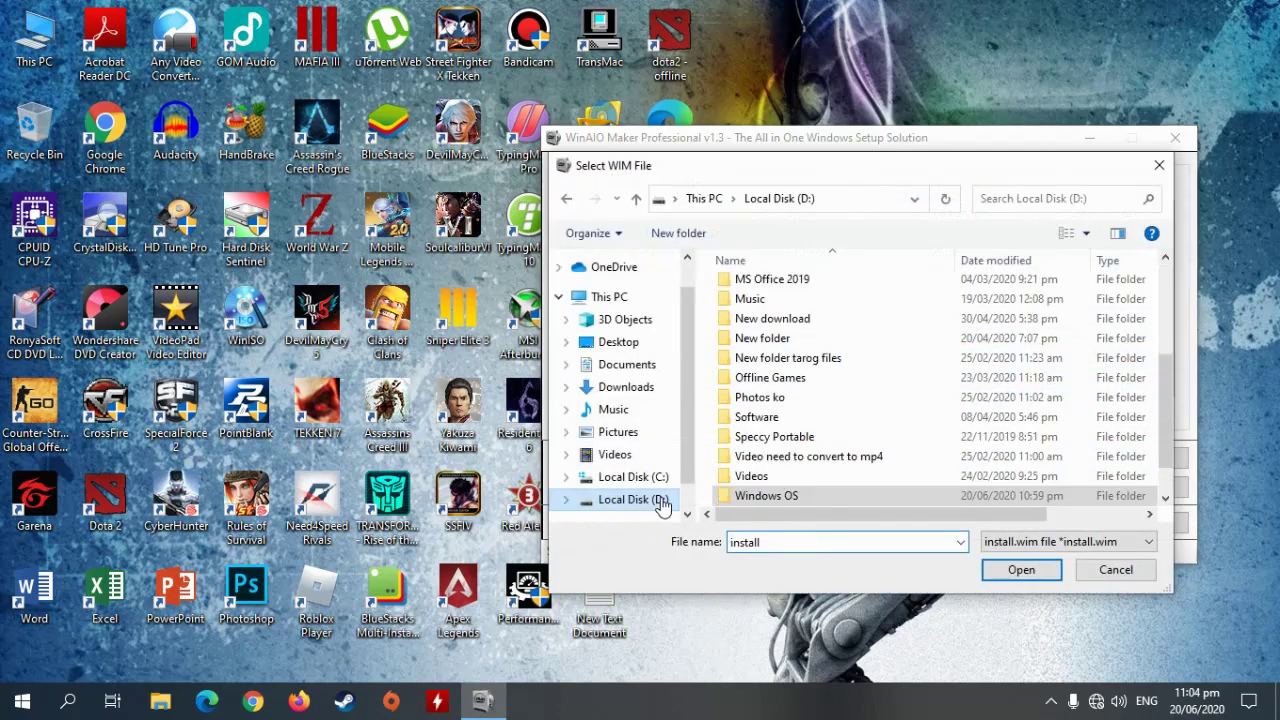
{"action": "double_click", "coordinate": [766, 497]}
{"action": "left_click", "coordinate": [778, 309]}
{"action": "double_click", "coordinate": [778, 309]}
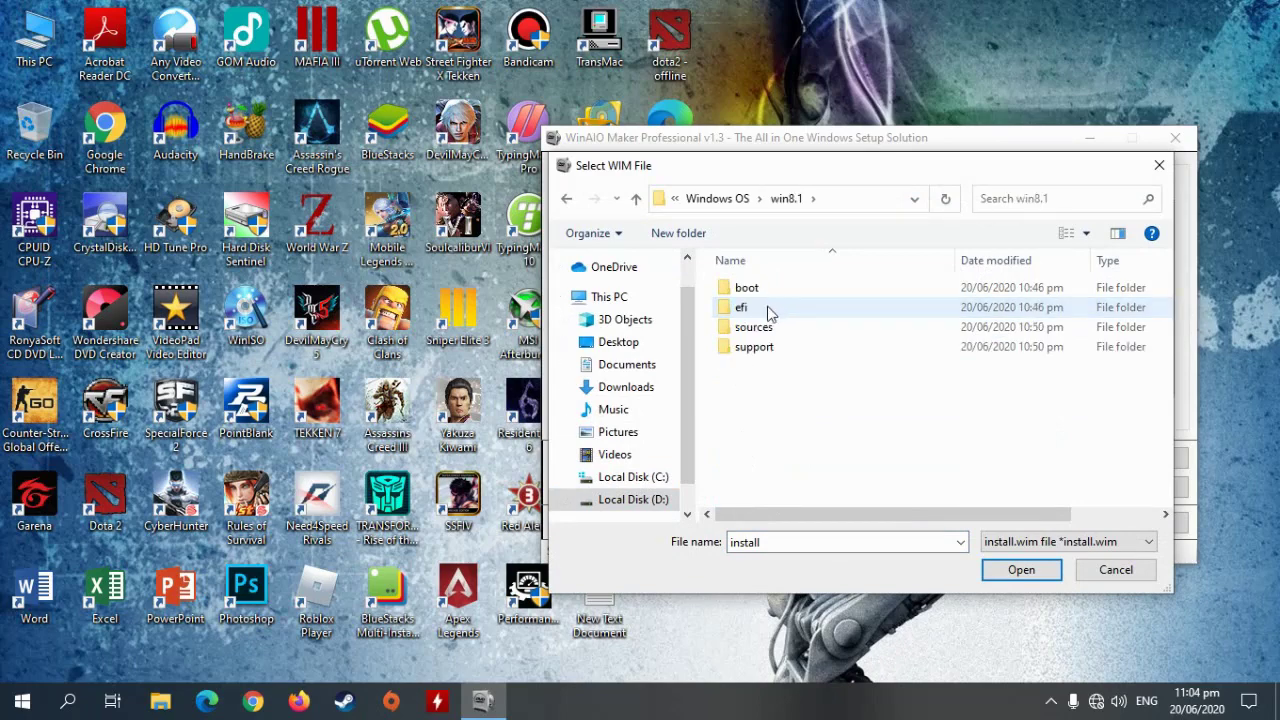
{"action": "double_click", "coordinate": [766, 327]}
{"action": "left_click", "coordinate": [801, 465]}
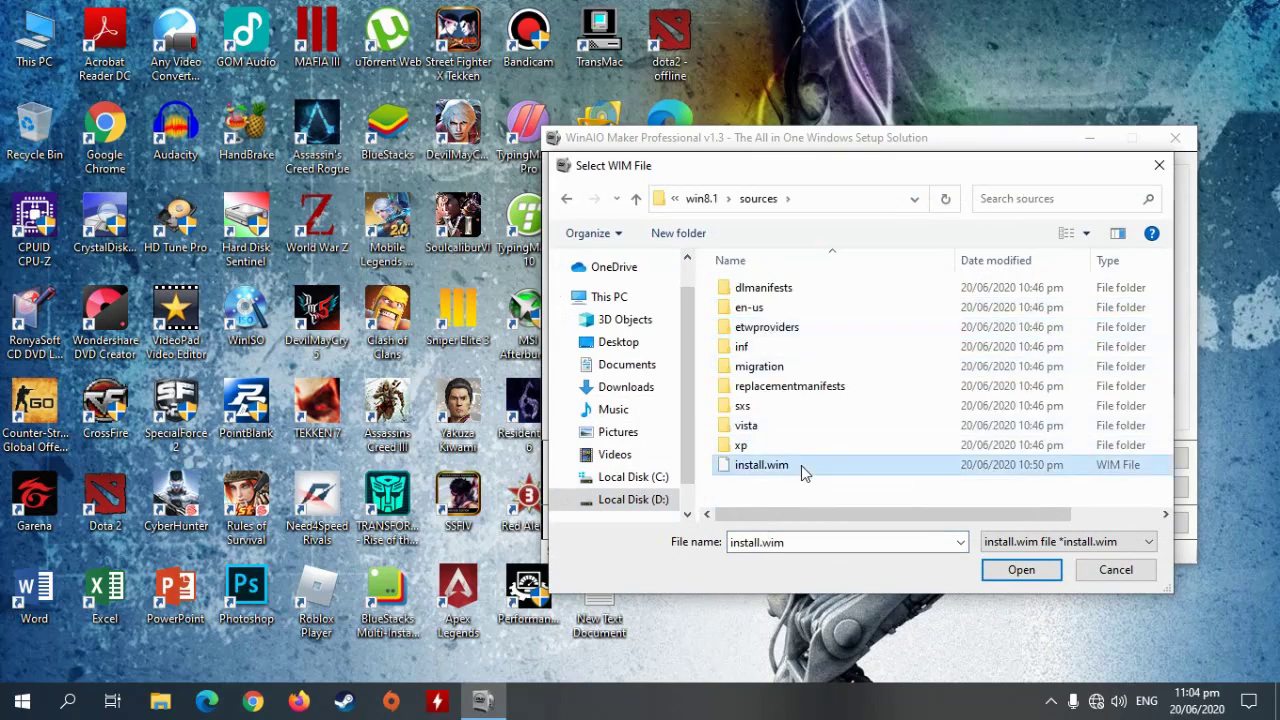
{"action": "left_click", "coordinate": [1036, 577]}
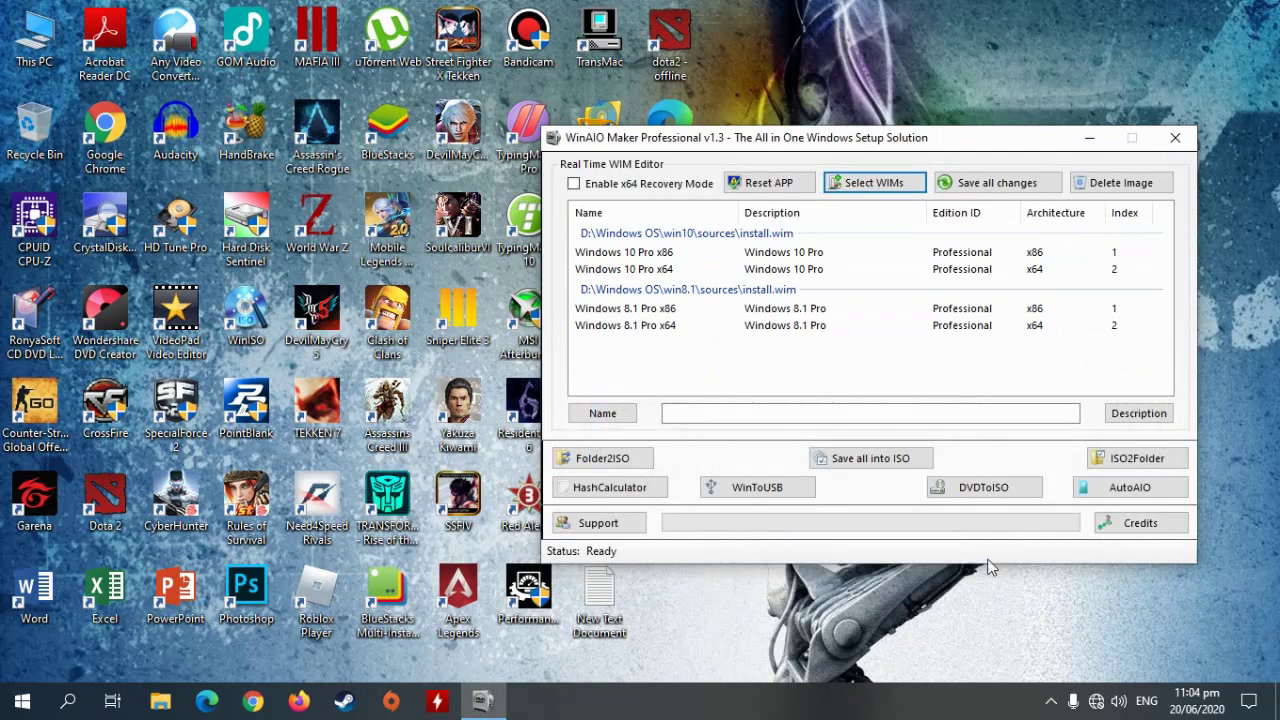
Add install.wim from the sources folder of D:\Windows OS\win7 to the image list.
{"action": "left_click", "coordinate": [882, 183]}
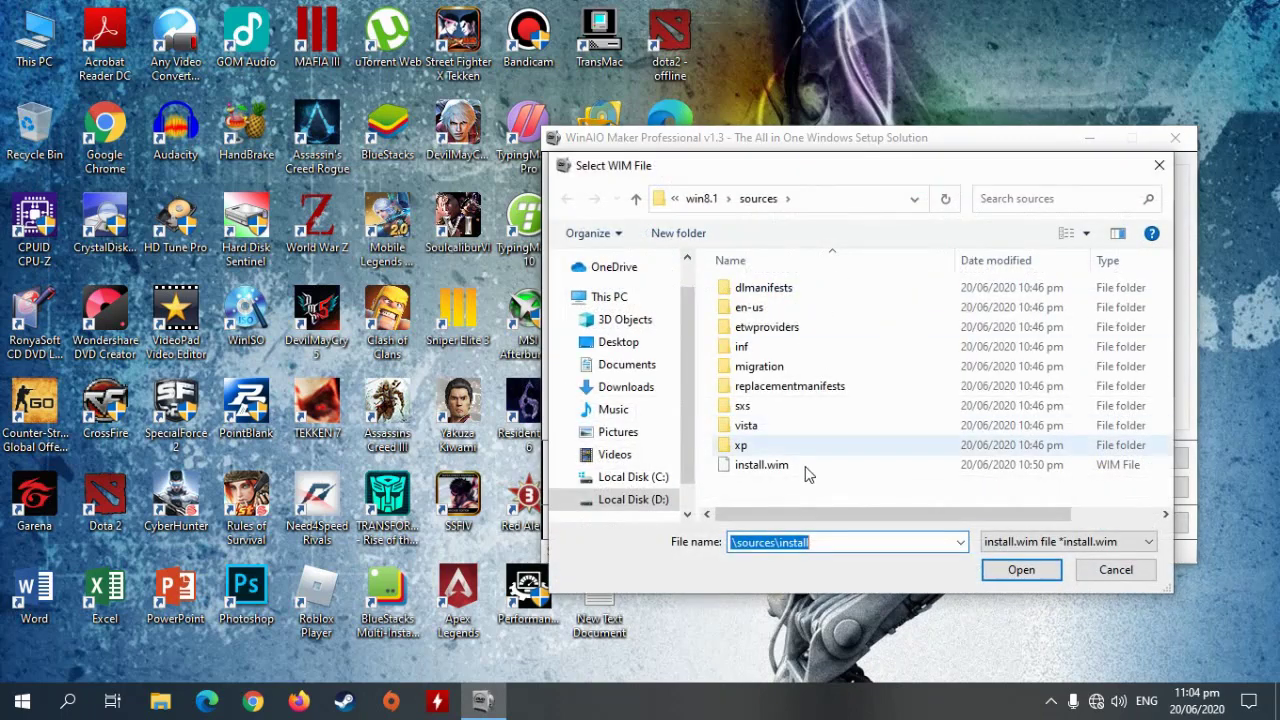
{"action": "left_click", "coordinate": [633, 499]}
{"action": "scroll", "coordinate": [567, 256], "scroll_direction": "up", "scroll_amount": 5}
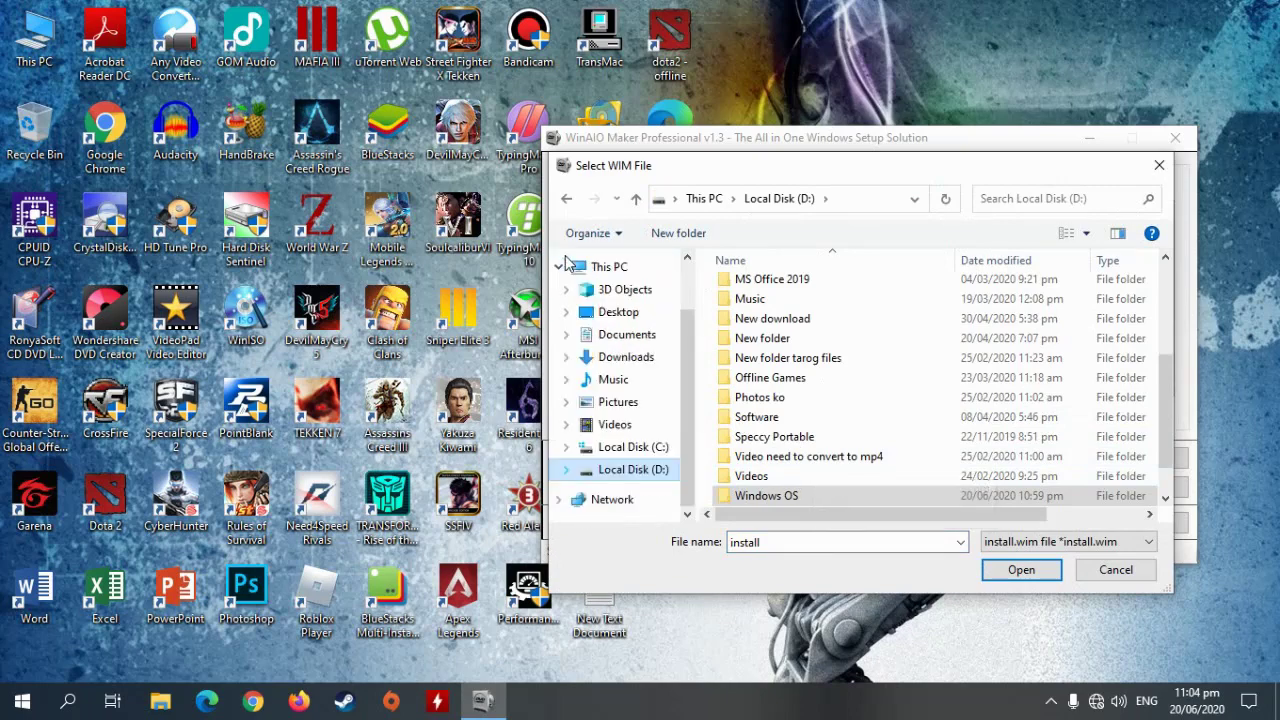
{"action": "scroll", "coordinate": [852, 458], "scroll_direction": "down", "scroll_amount": 1}
{"action": "double_click", "coordinate": [845, 458]}
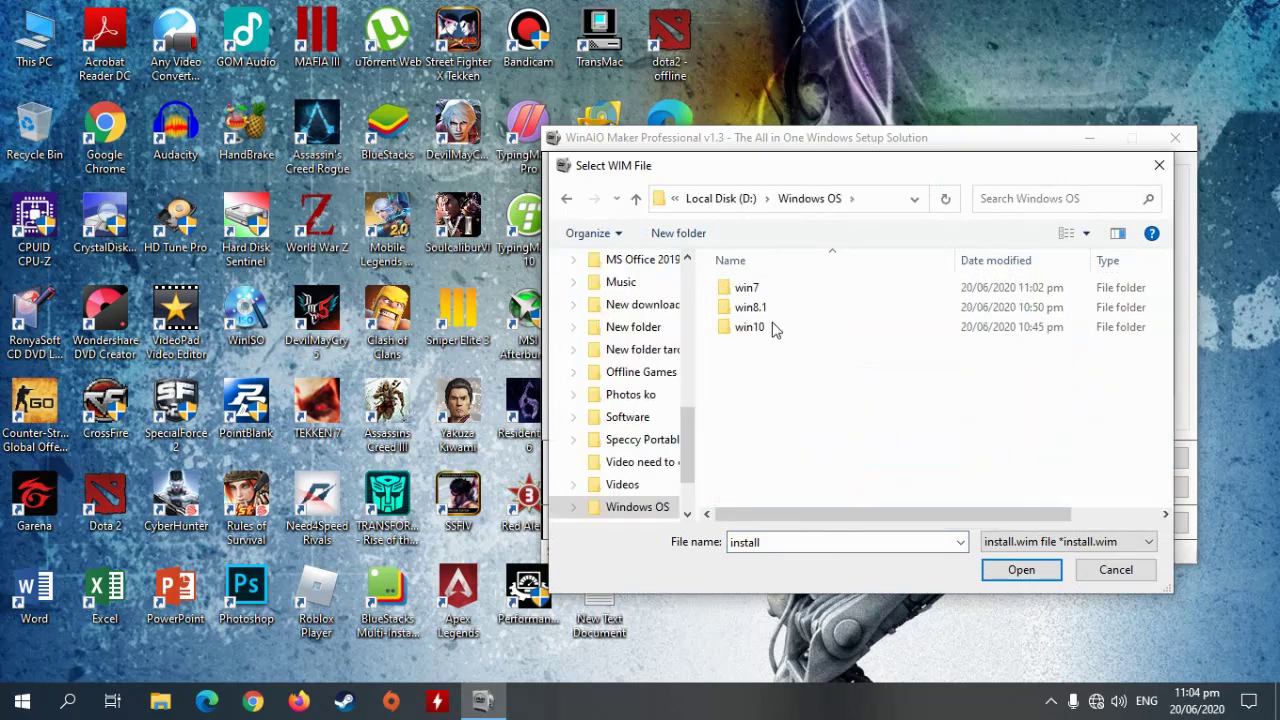
{"action": "left_click", "coordinate": [779, 289]}
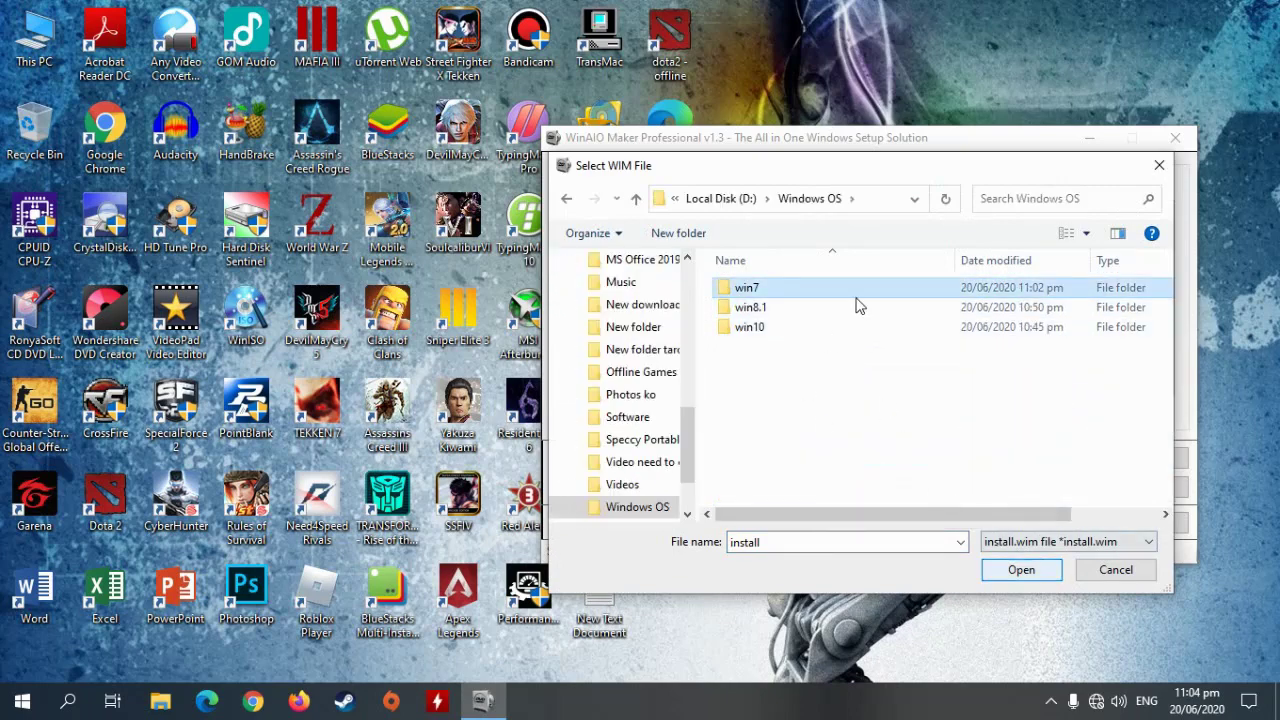
{"action": "double_click", "coordinate": [846, 287]}
{"action": "double_click", "coordinate": [742, 329]}
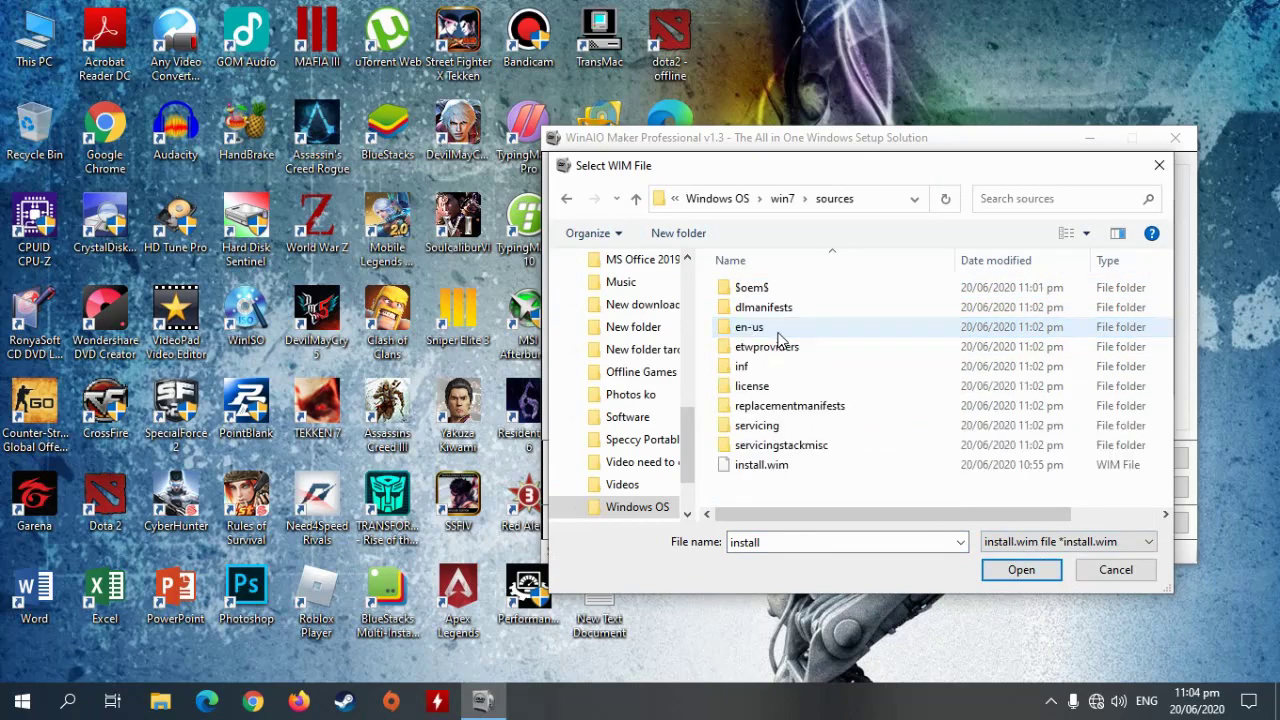
{"action": "left_click", "coordinate": [780, 465]}
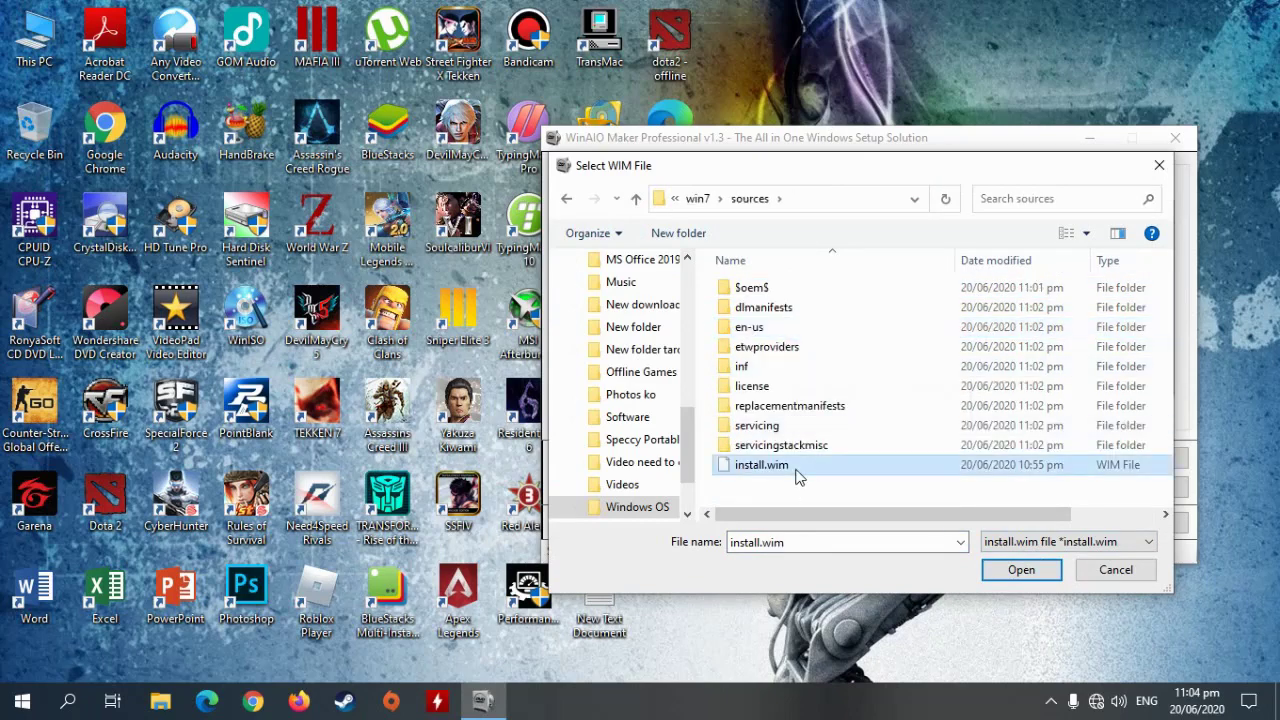
{"action": "left_click", "coordinate": [1043, 577]}
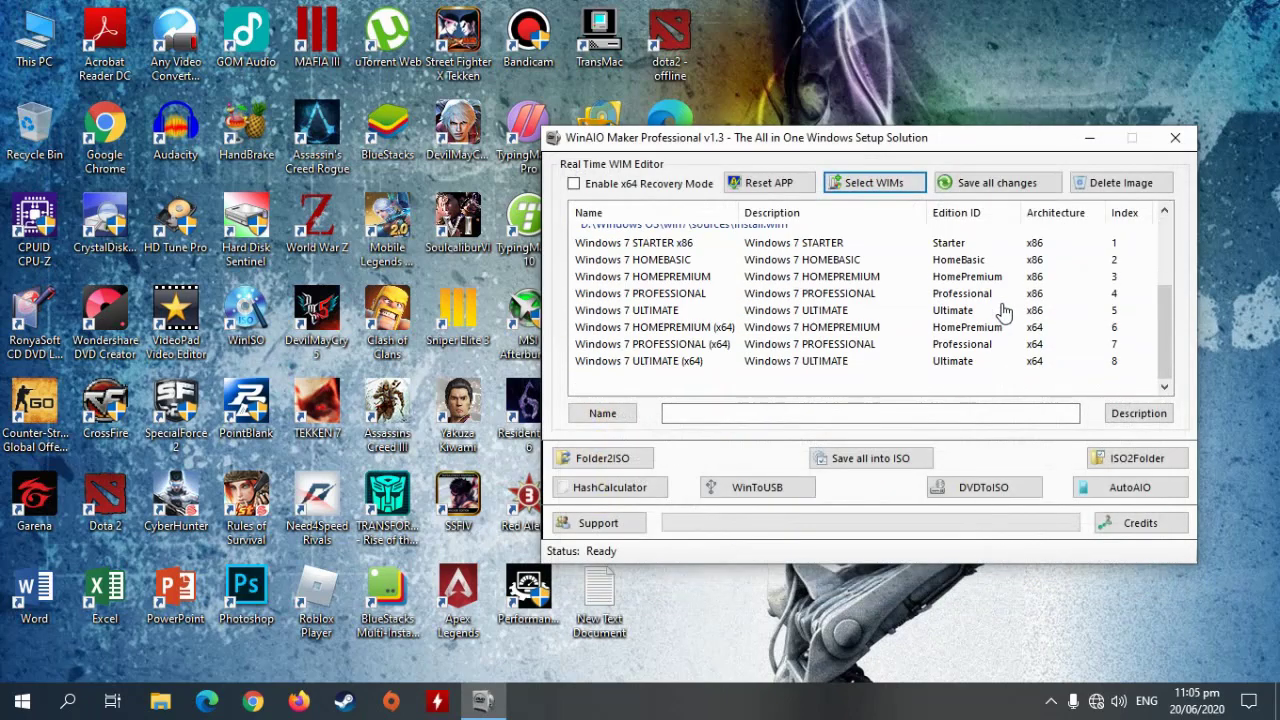
Delete the Windows 7 Starter x86, HomeBasic x86 and HomePremium x86 images.
{"action": "left_click", "coordinate": [816, 247]}
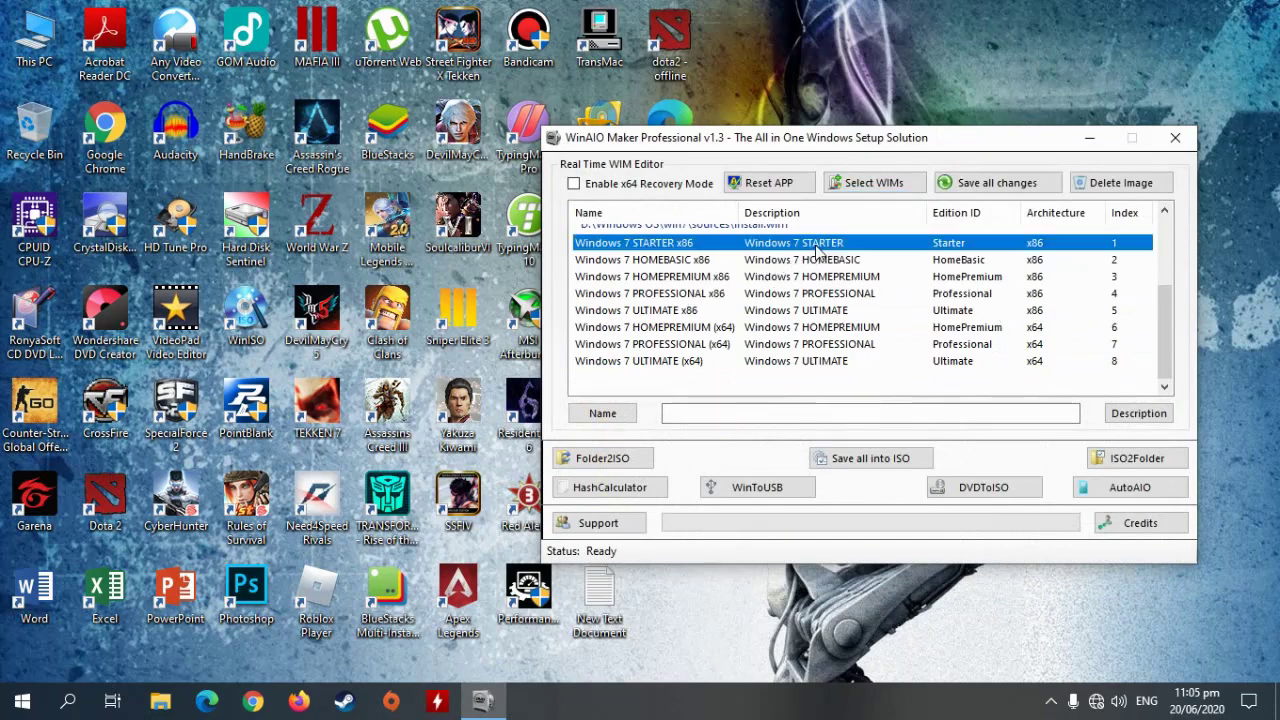
{"action": "left_click", "coordinate": [1114, 187]}
{"action": "left_click", "coordinate": [646, 416]}
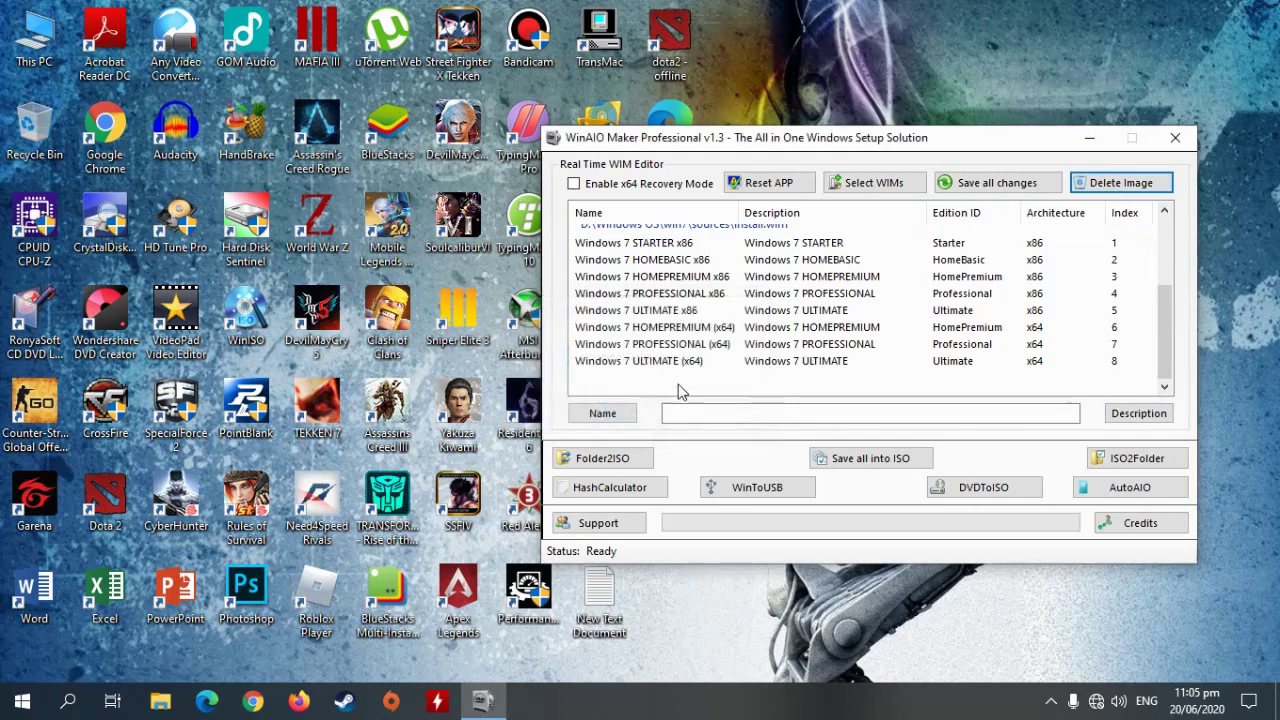
{"action": "left_click", "coordinate": [805, 261]}
{"action": "left_click", "coordinate": [1114, 190]}
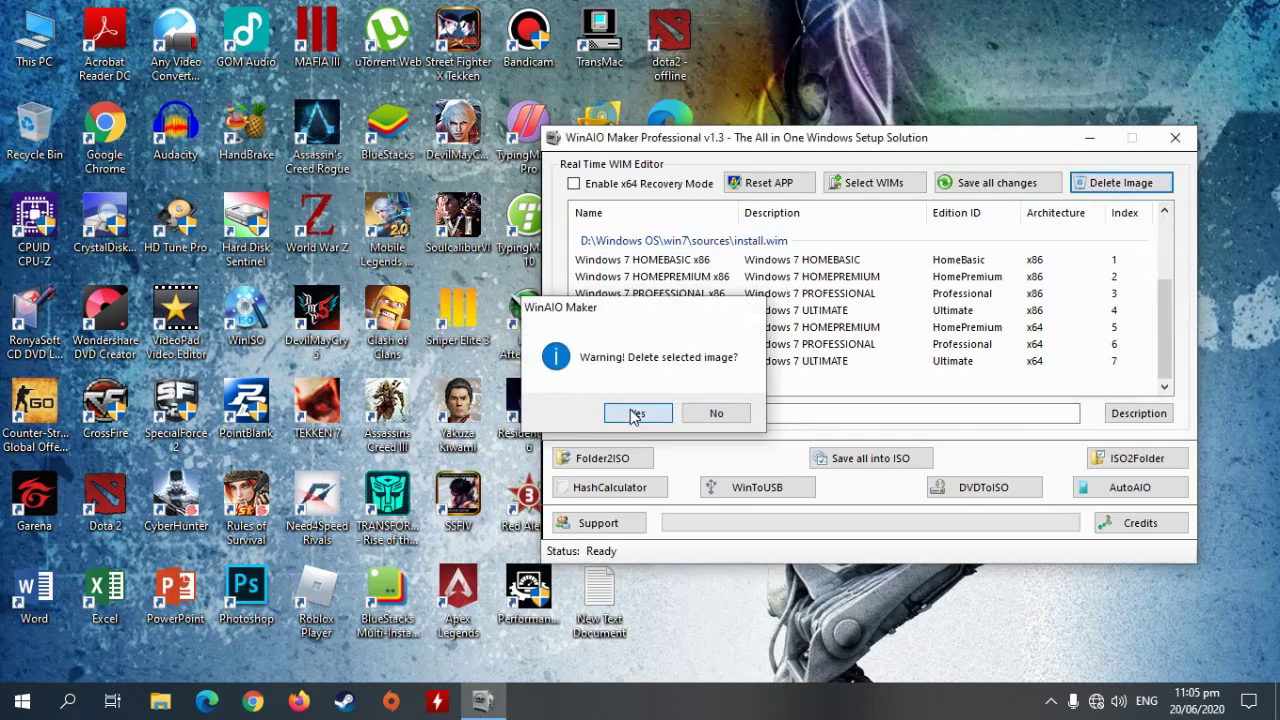
{"action": "left_click", "coordinate": [640, 413]}
{"action": "left_click", "coordinate": [810, 277]}
{"action": "left_click", "coordinate": [1118, 183]}
{"action": "left_click", "coordinate": [640, 413]}
Delete the Windows 7 Ultimate x86, HomePremium x64 and Ultimate x64 images, keeping only the Professional editions.
{"action": "left_click", "coordinate": [822, 310]}
{"action": "left_click", "coordinate": [1118, 183]}
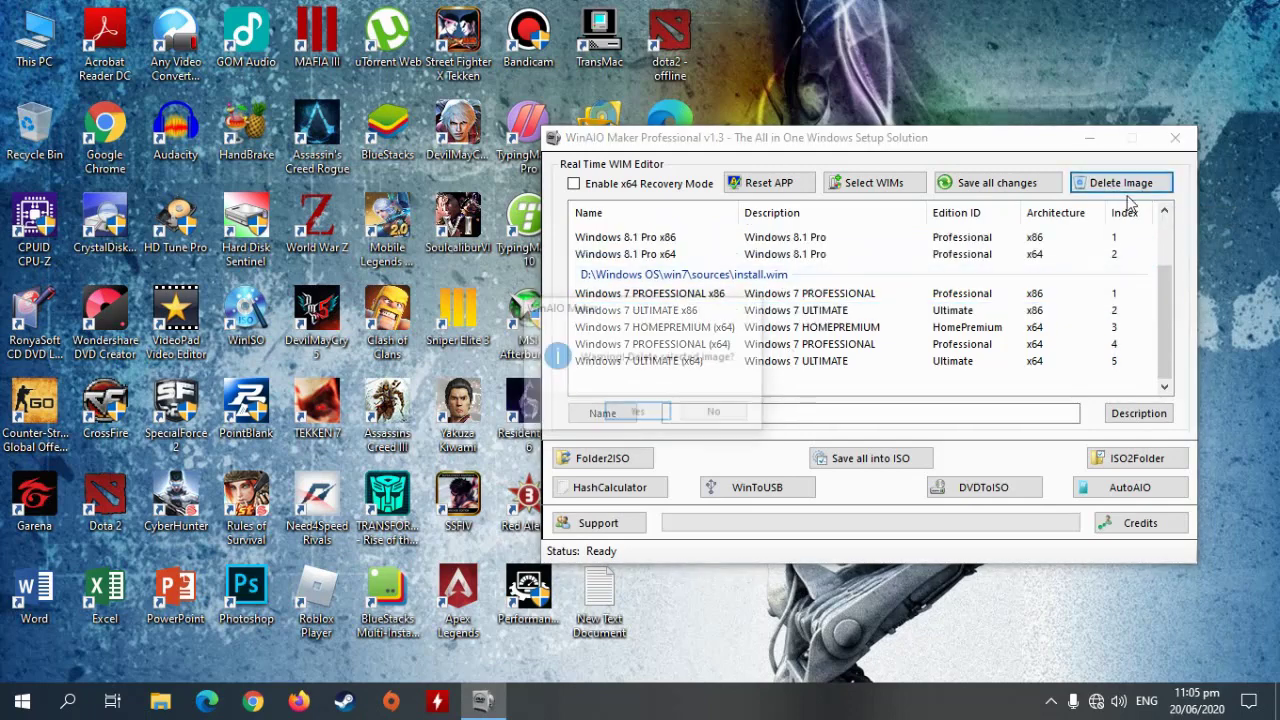
{"action": "left_click", "coordinate": [640, 413]}
{"action": "left_click", "coordinate": [810, 327]}
{"action": "left_click", "coordinate": [1118, 183]}
{"action": "left_click", "coordinate": [640, 413]}
{"action": "left_click", "coordinate": [810, 361]}
{"action": "left_click", "coordinate": [1118, 183]}
{"action": "left_click", "coordinate": [640, 413]}
Complete the creation of the combined install.wim, cleaning all .cfg and .clg files to enable the AIO feature.
{"action": "scroll", "coordinate": [975, 353], "scroll_direction": "up", "scroll_amount": 1}
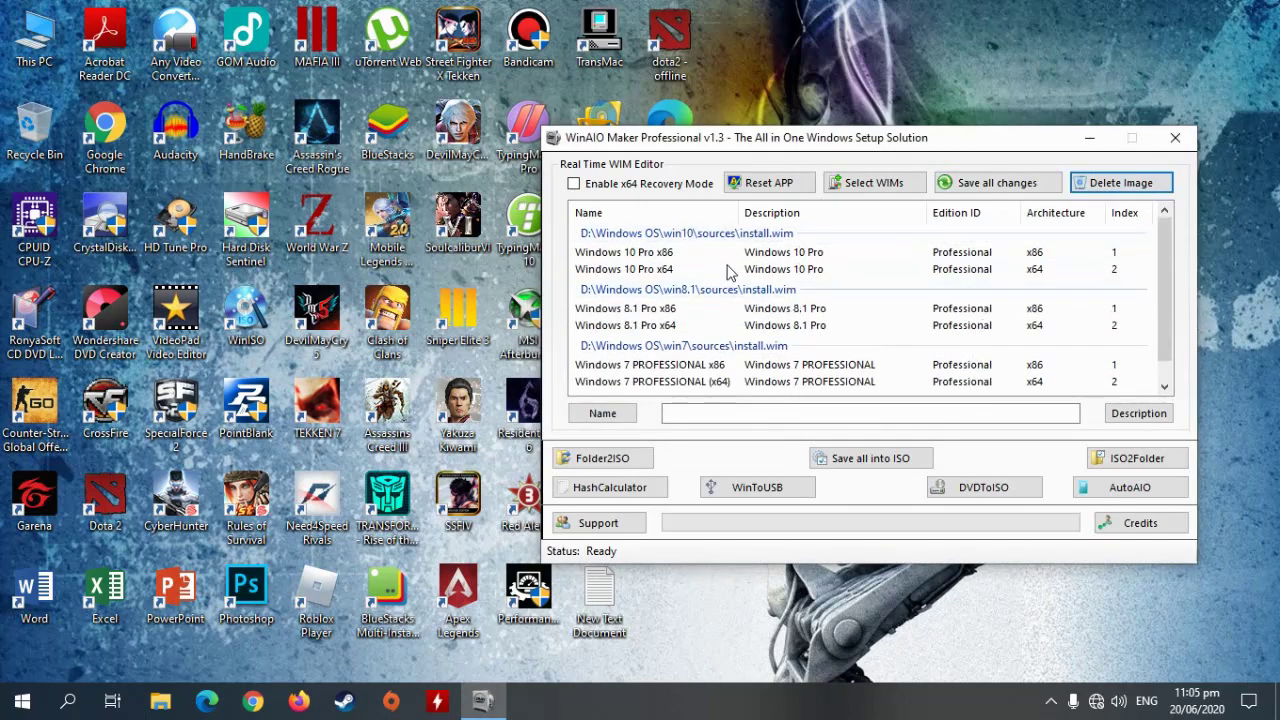
{"action": "scroll", "coordinate": [843, 302], "scroll_direction": "down", "scroll_amount": 1}
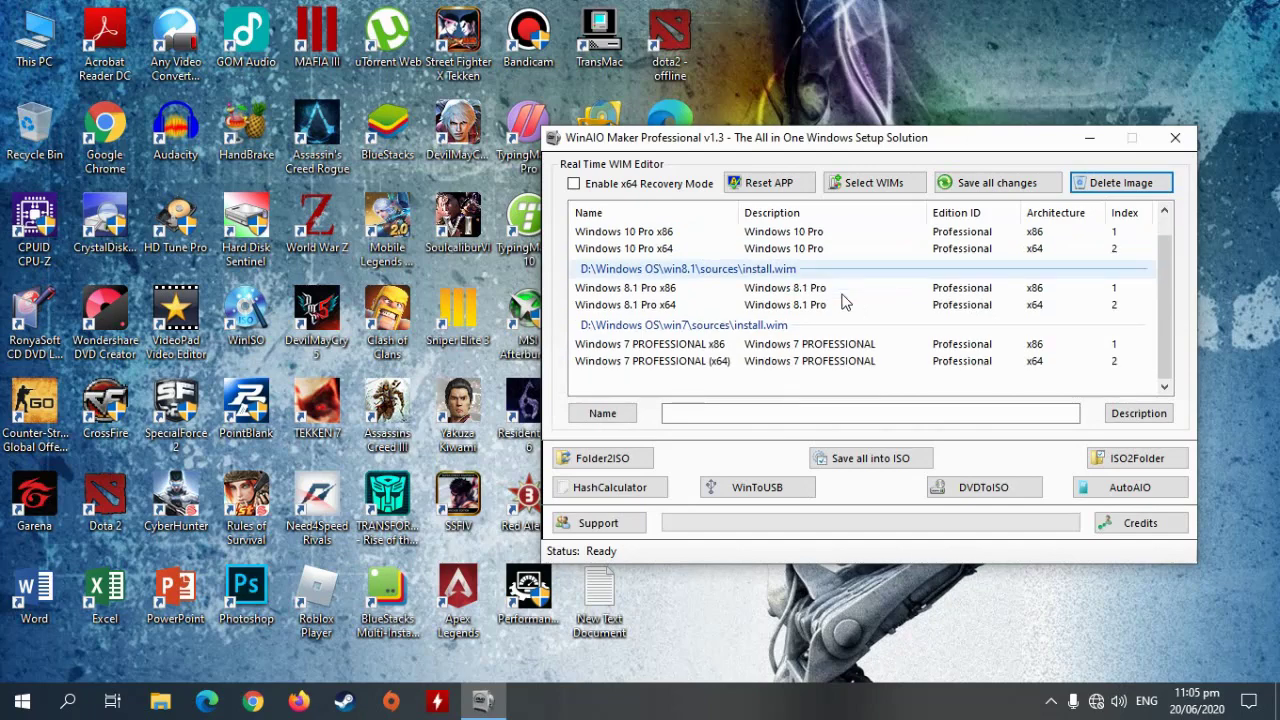
{"action": "scroll", "coordinate": [912, 388], "scroll_direction": "up", "scroll_amount": 1}
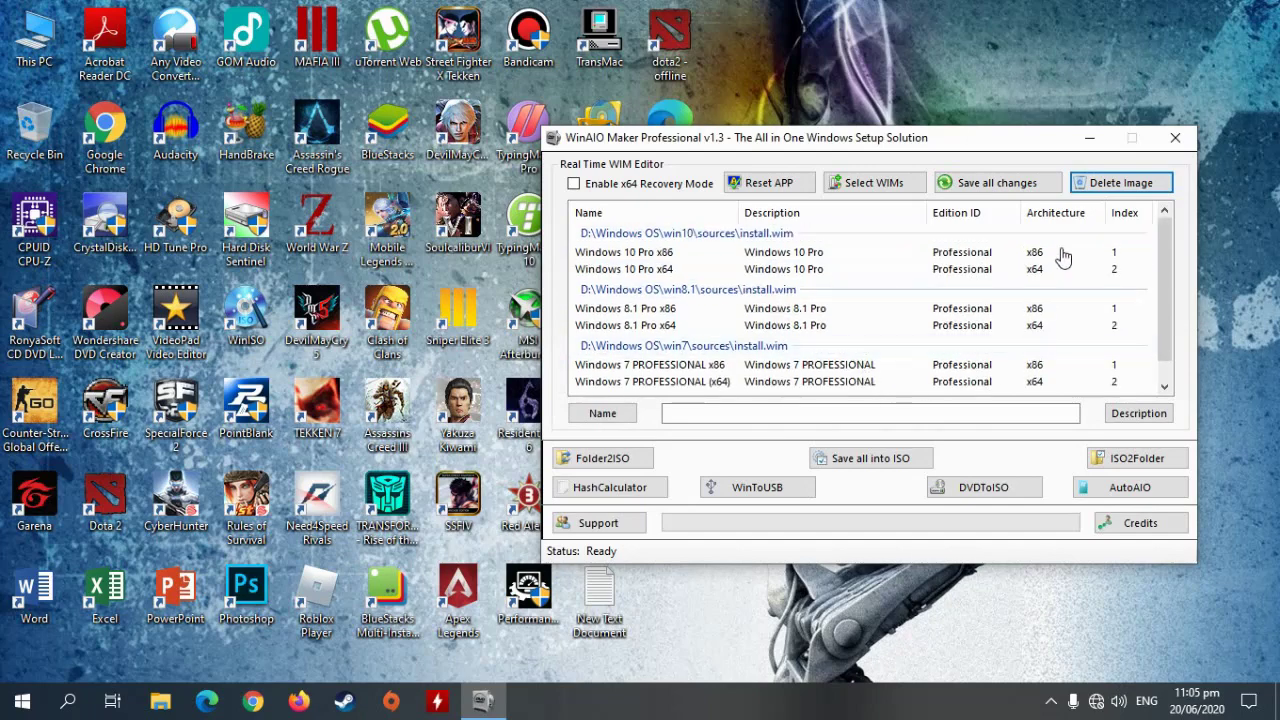
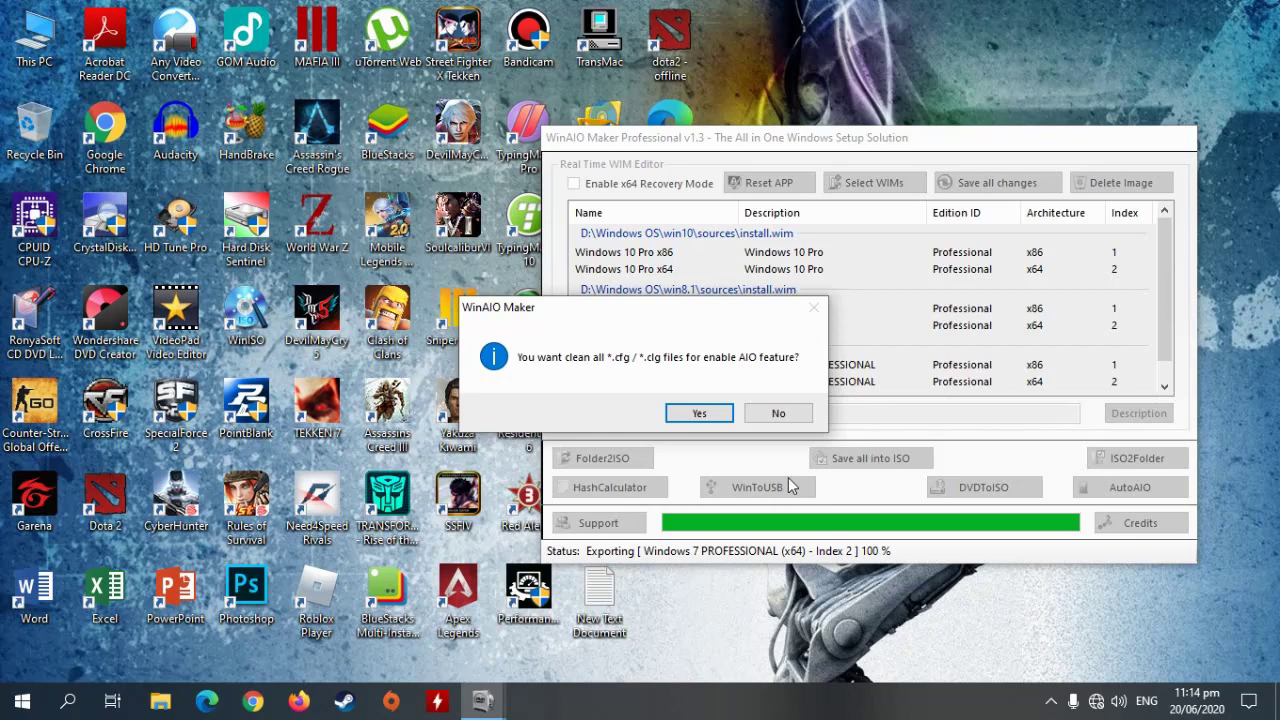
{"action": "left_click", "coordinate": [708, 420]}
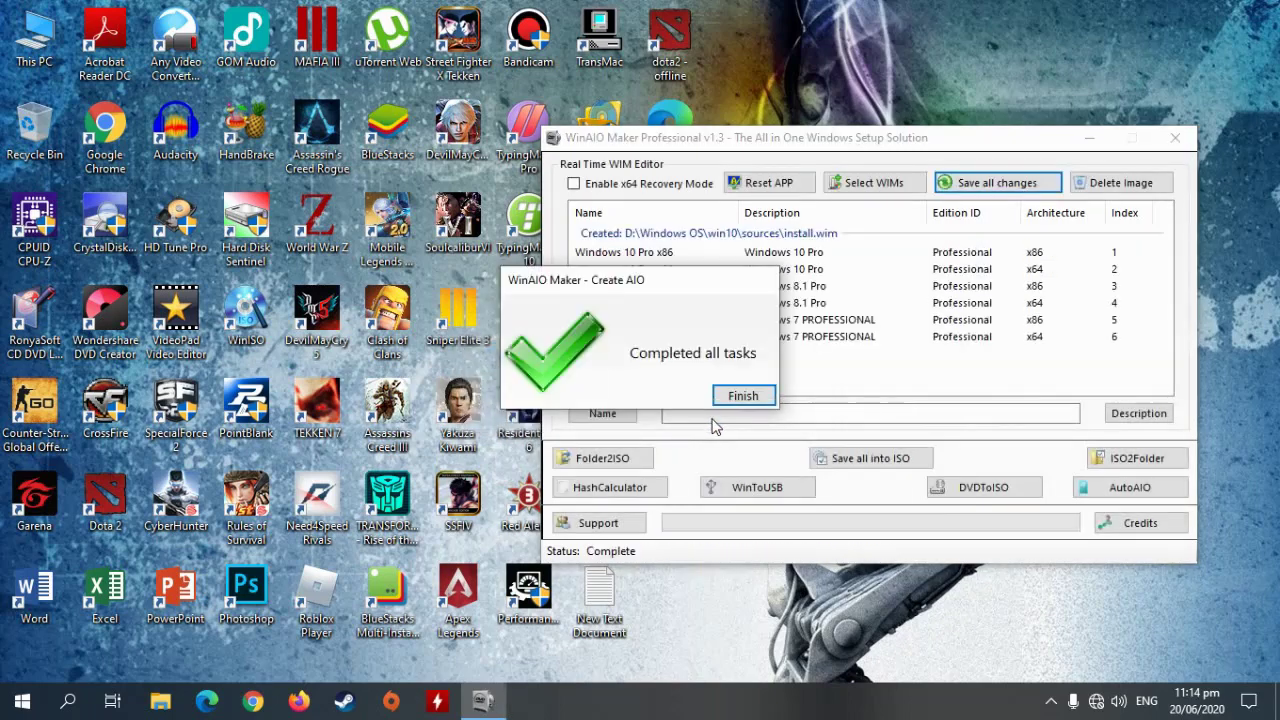
{"action": "left_click", "coordinate": [757, 397]}
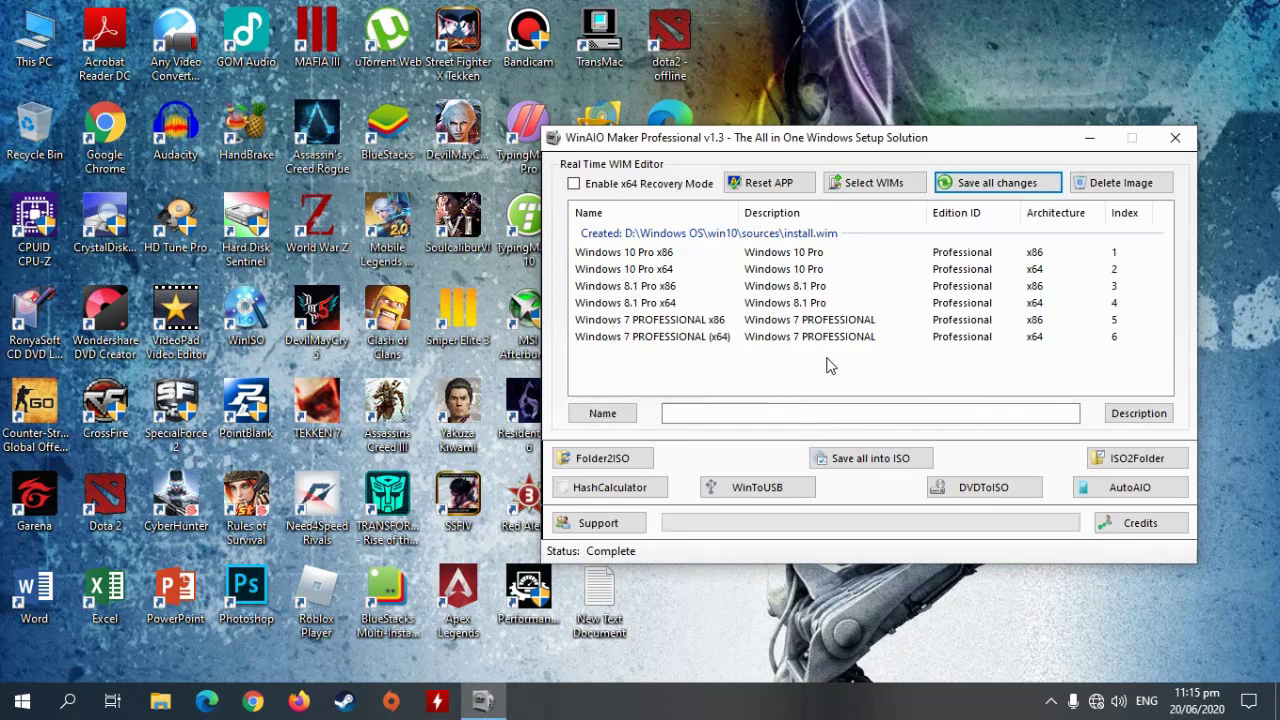
Set up saving everything into an ISO labelled "windows" with destination D:\Windows OS\windows AIO.iso.
{"action": "left_click", "coordinate": [887, 465]}
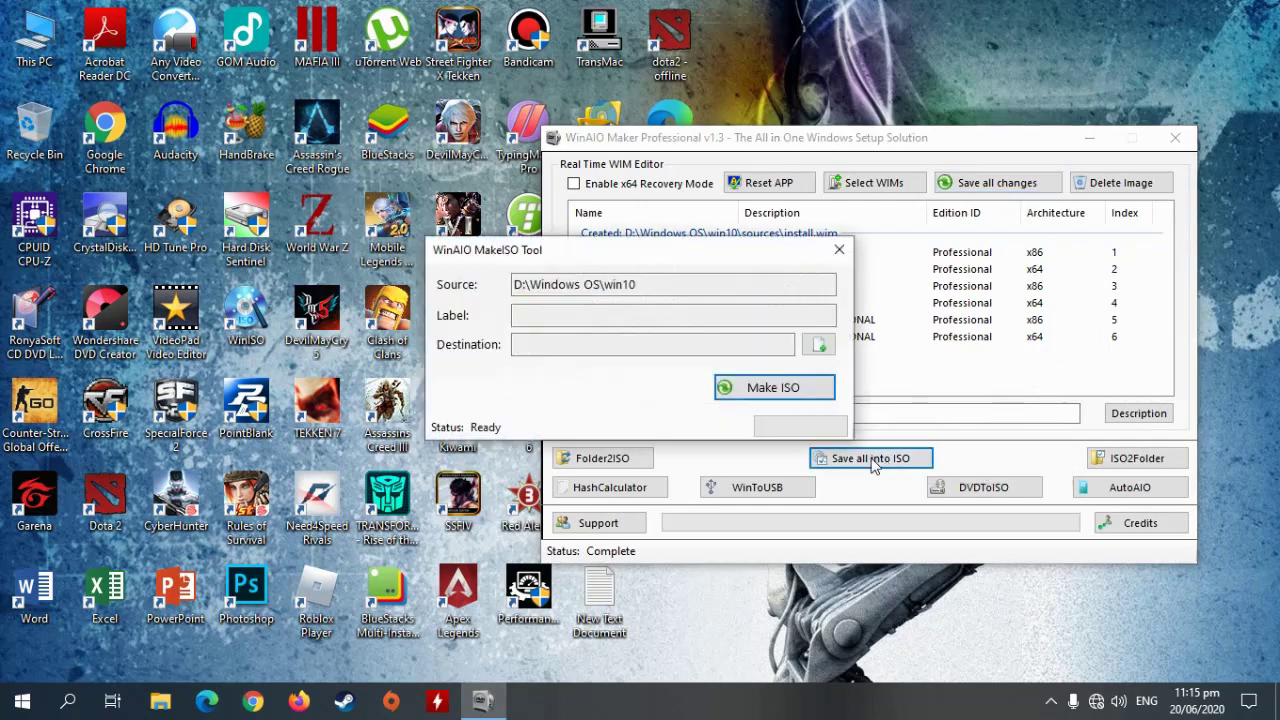
{"action": "left_click", "coordinate": [662, 313]}
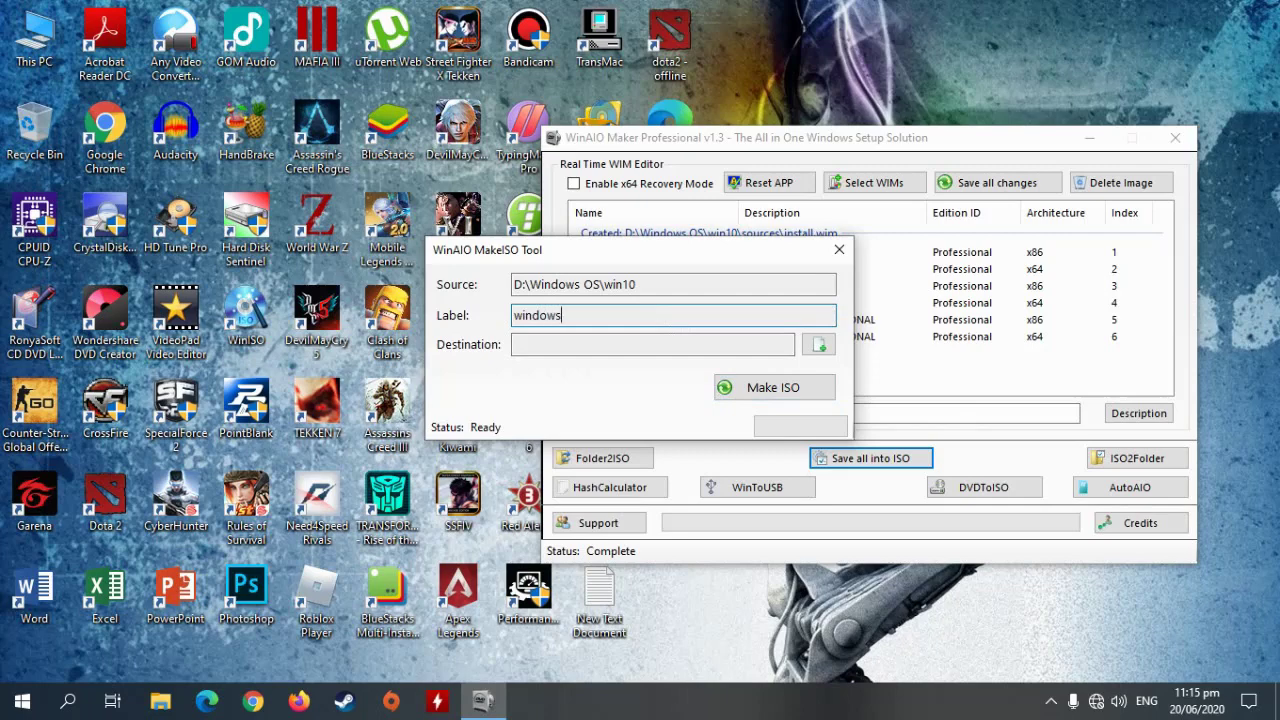
{"action": "left_click", "coordinate": [816, 346]}
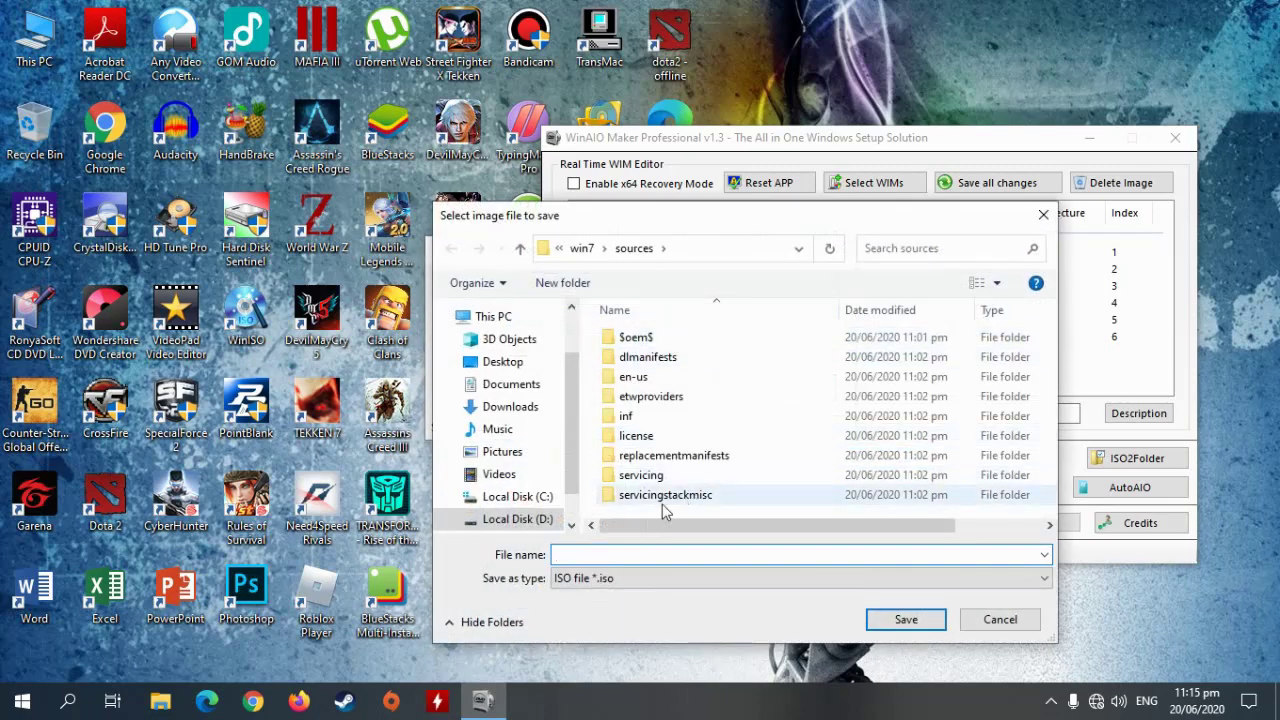
{"action": "left_click", "coordinate": [522, 522]}
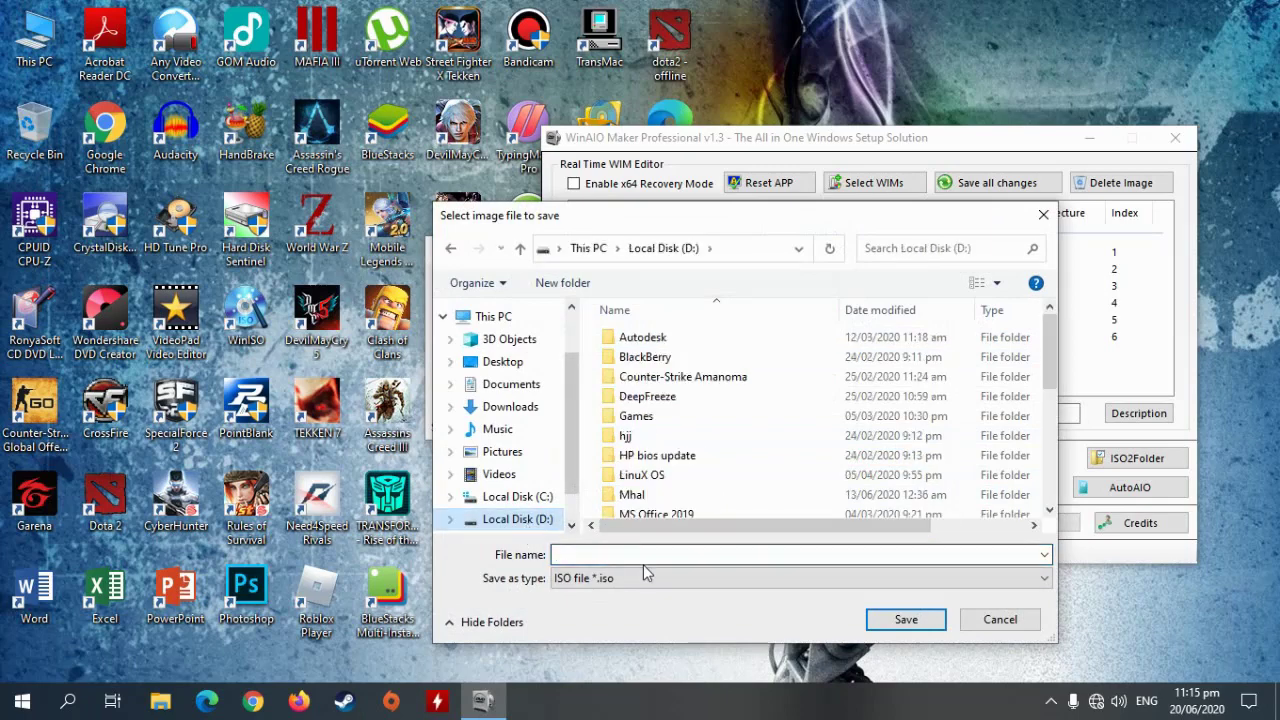
{"action": "scroll", "coordinate": [700, 480], "scroll_direction": "down", "scroll_amount": 5}
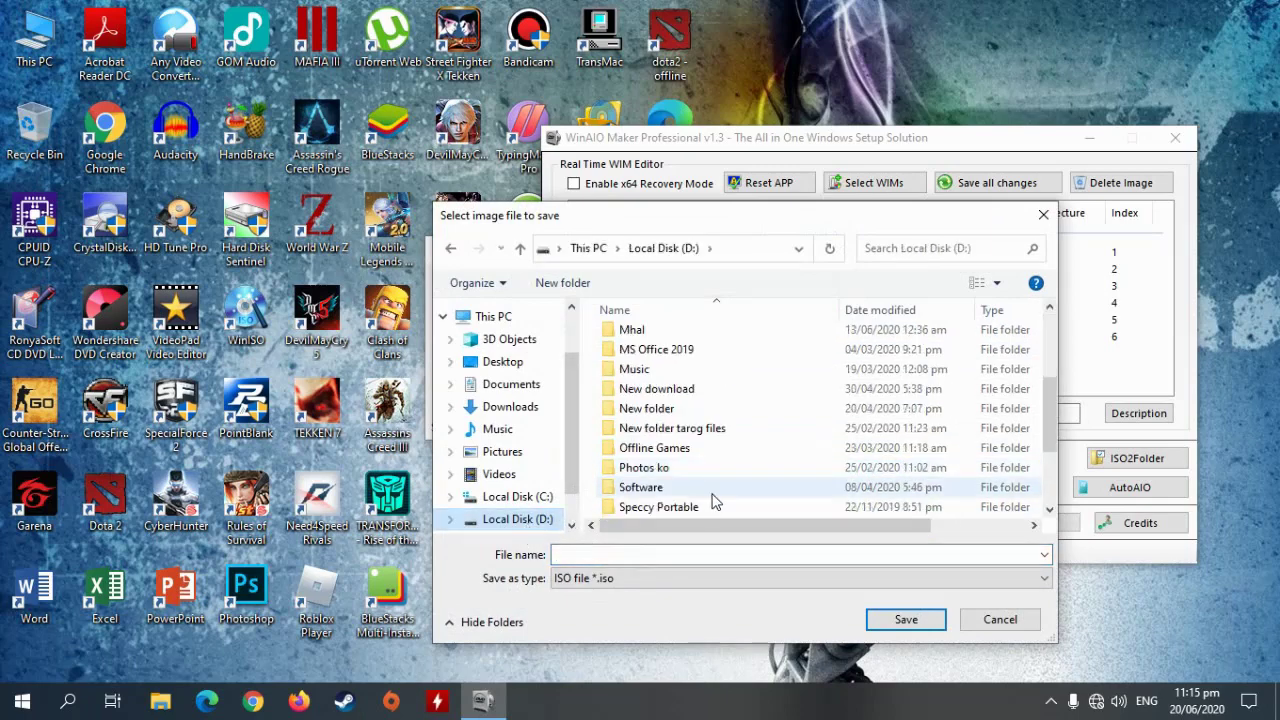
{"action": "double_click", "coordinate": [673, 455]}
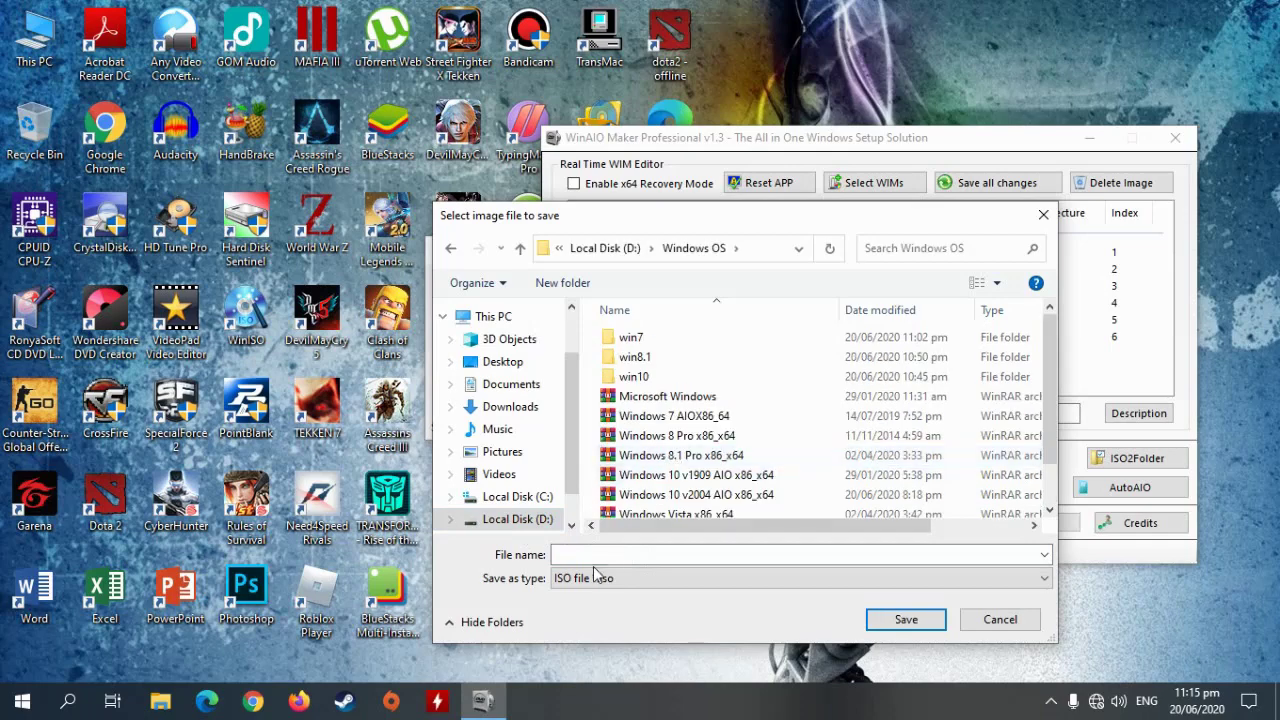
{"action": "left_click", "coordinate": [598, 555]}
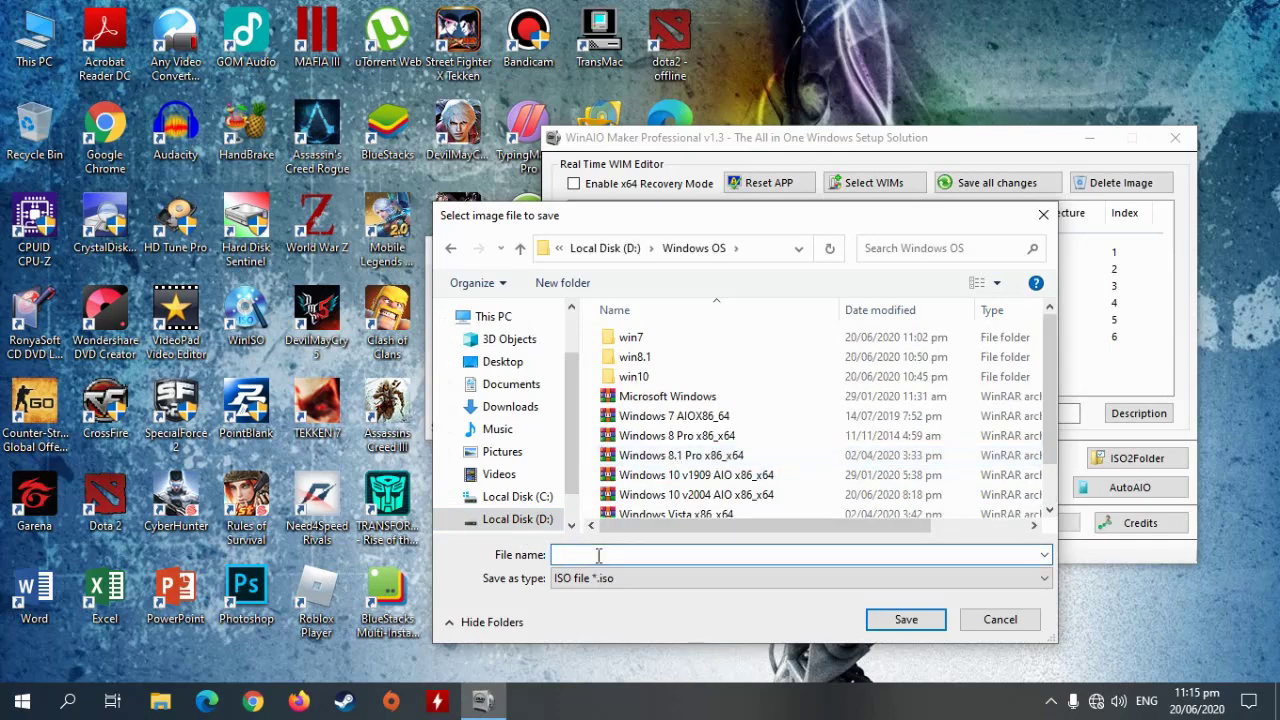
{"action": "type", "text": "Windows AIO"}
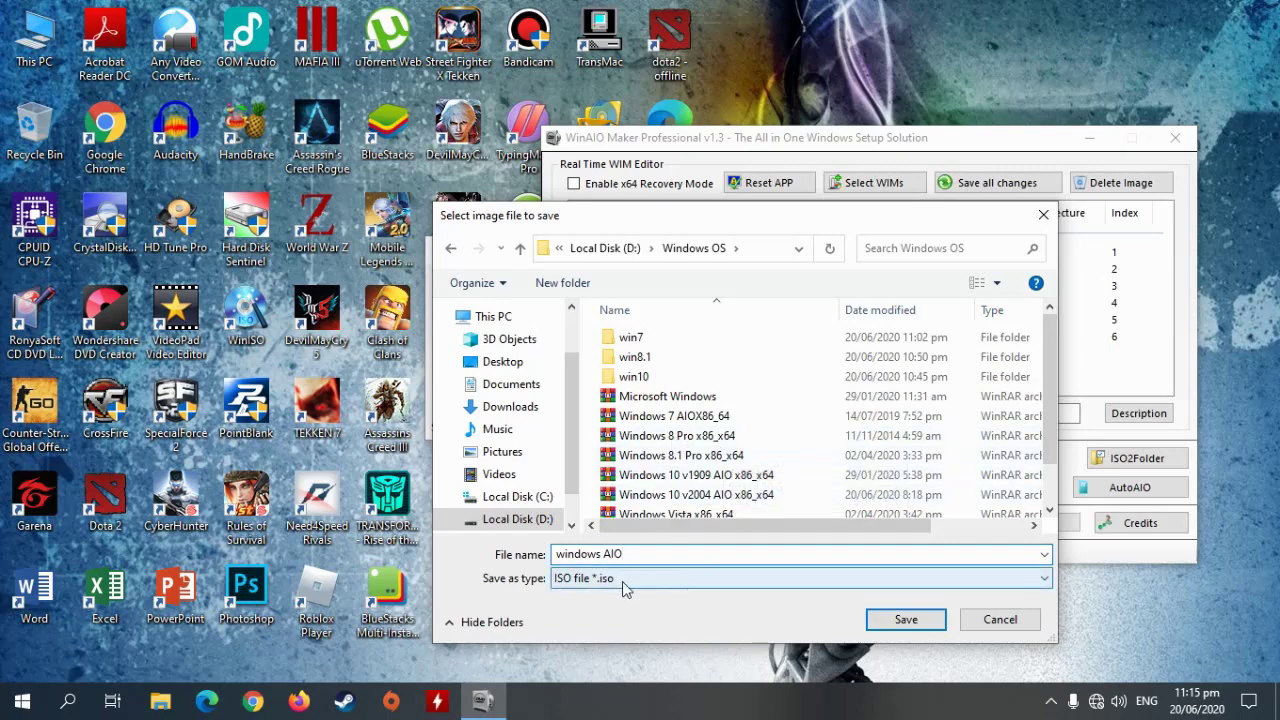
{"action": "left_click", "coordinate": [906, 619]}
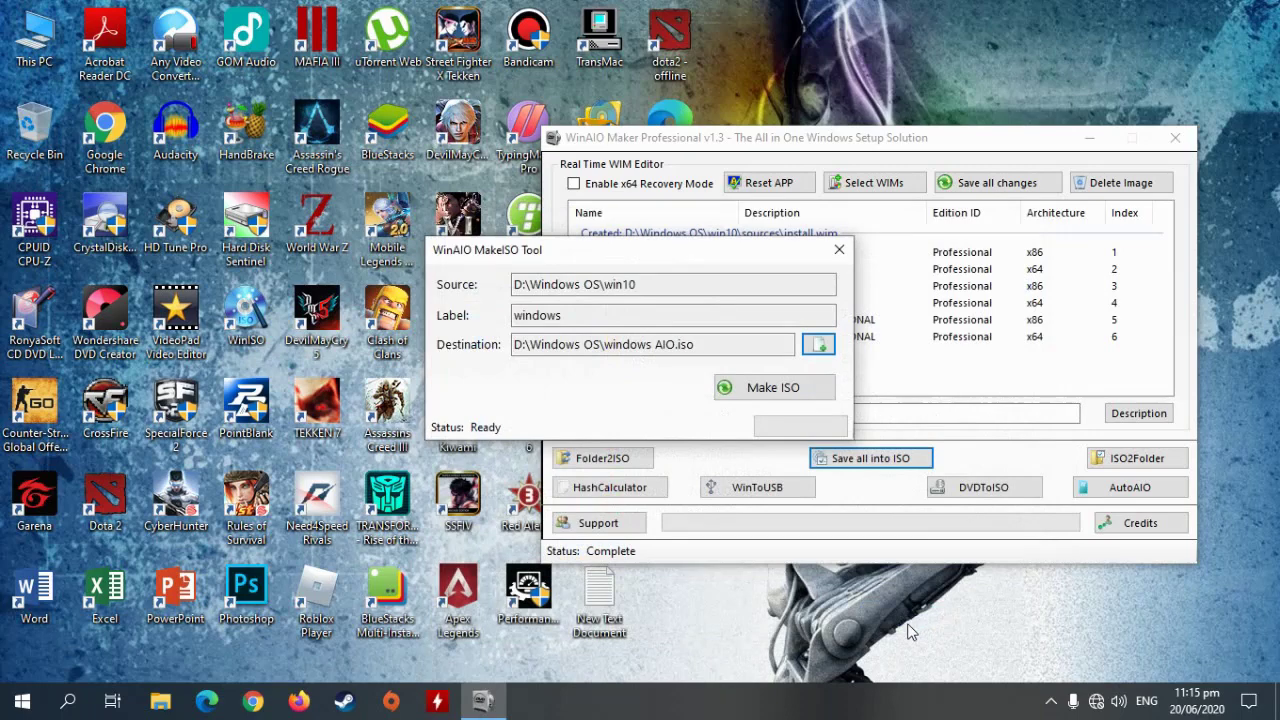
Make the AIO ISO, then close the MakeISO tool and WinAIO Maker.
{"action": "left_click", "coordinate": [757, 389]}
{"action": "left_click_drag", "start_coordinate": [580, 256], "coordinate": [798, 381]}
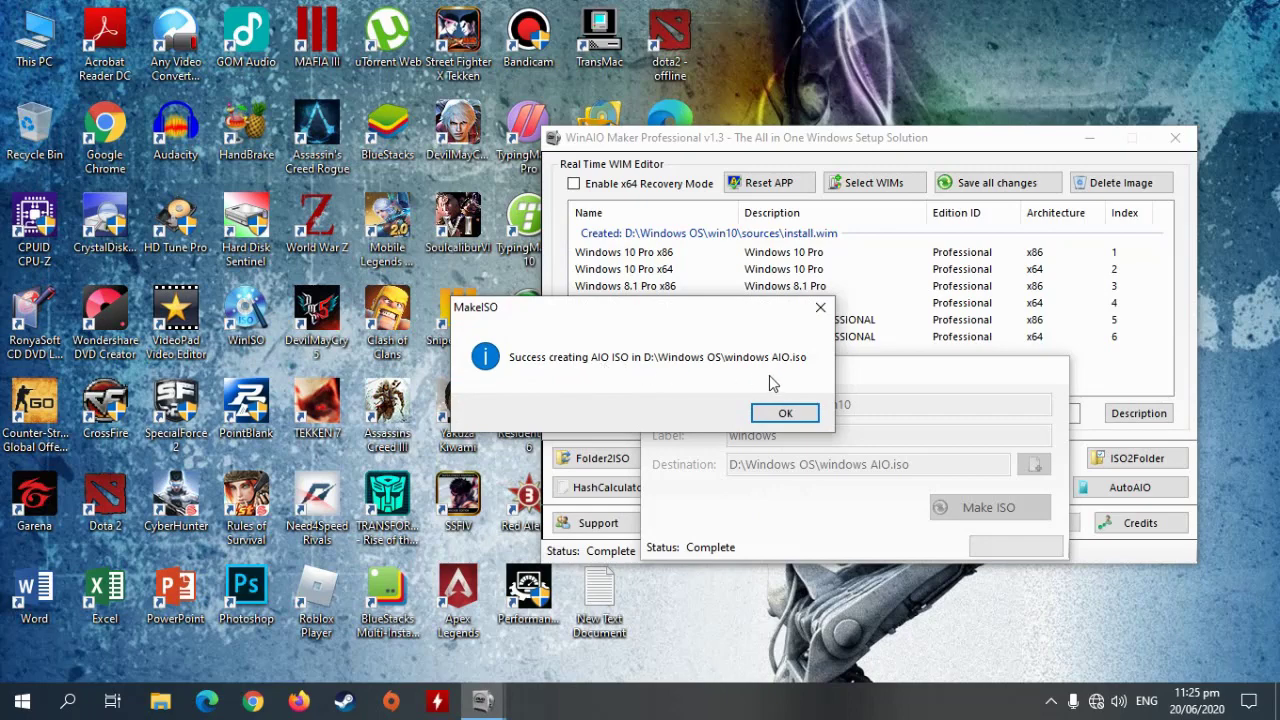
{"action": "left_click", "coordinate": [788, 414]}
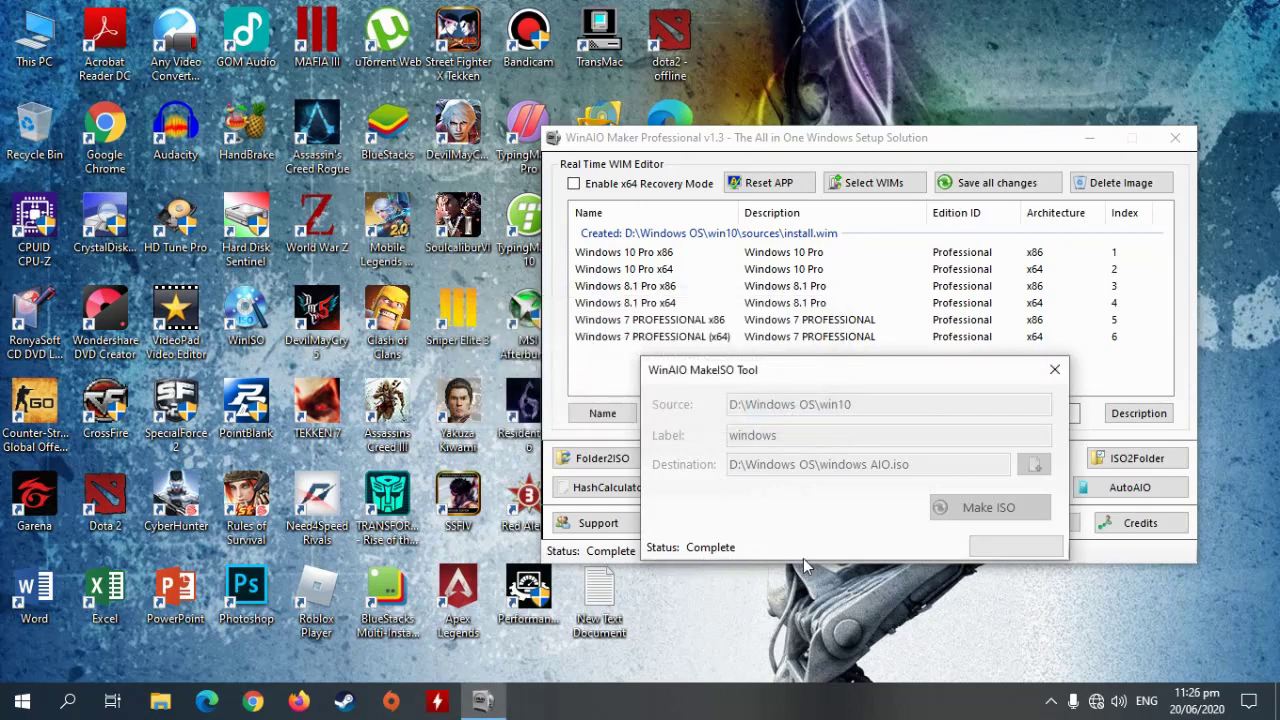
{"action": "left_click", "coordinate": [1056, 368]}
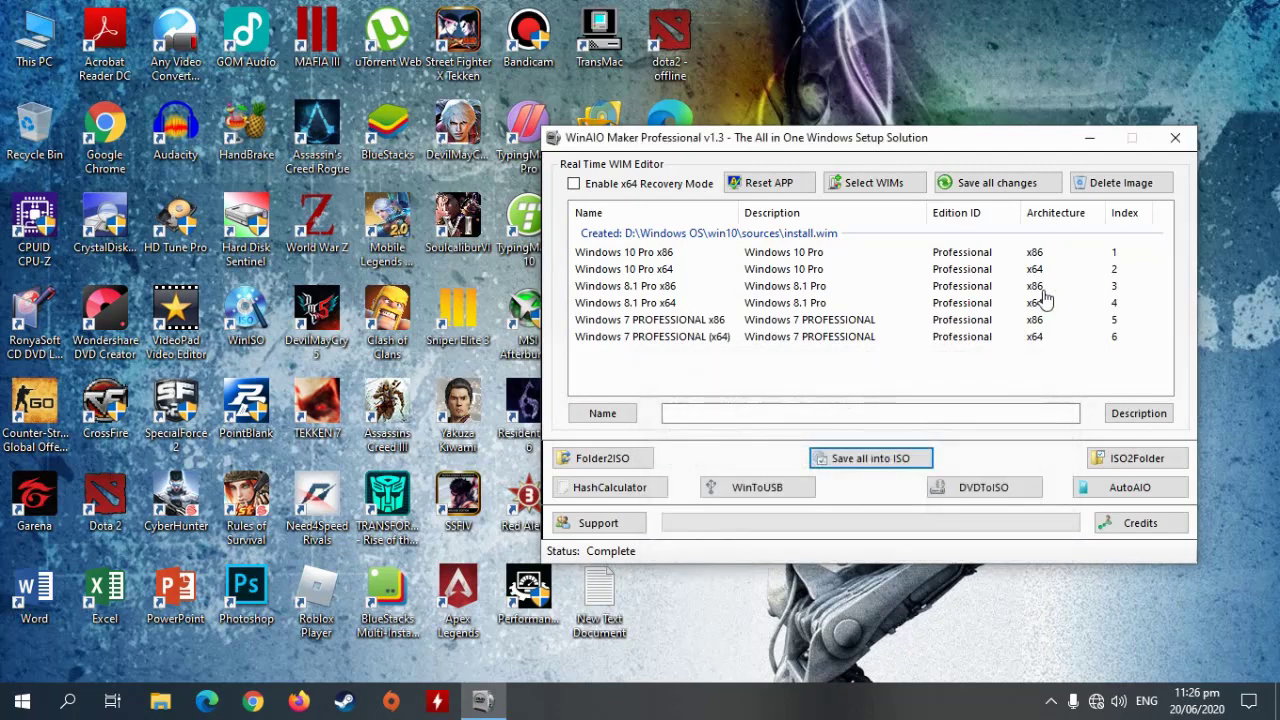
{"action": "left_click", "coordinate": [1175, 138]}
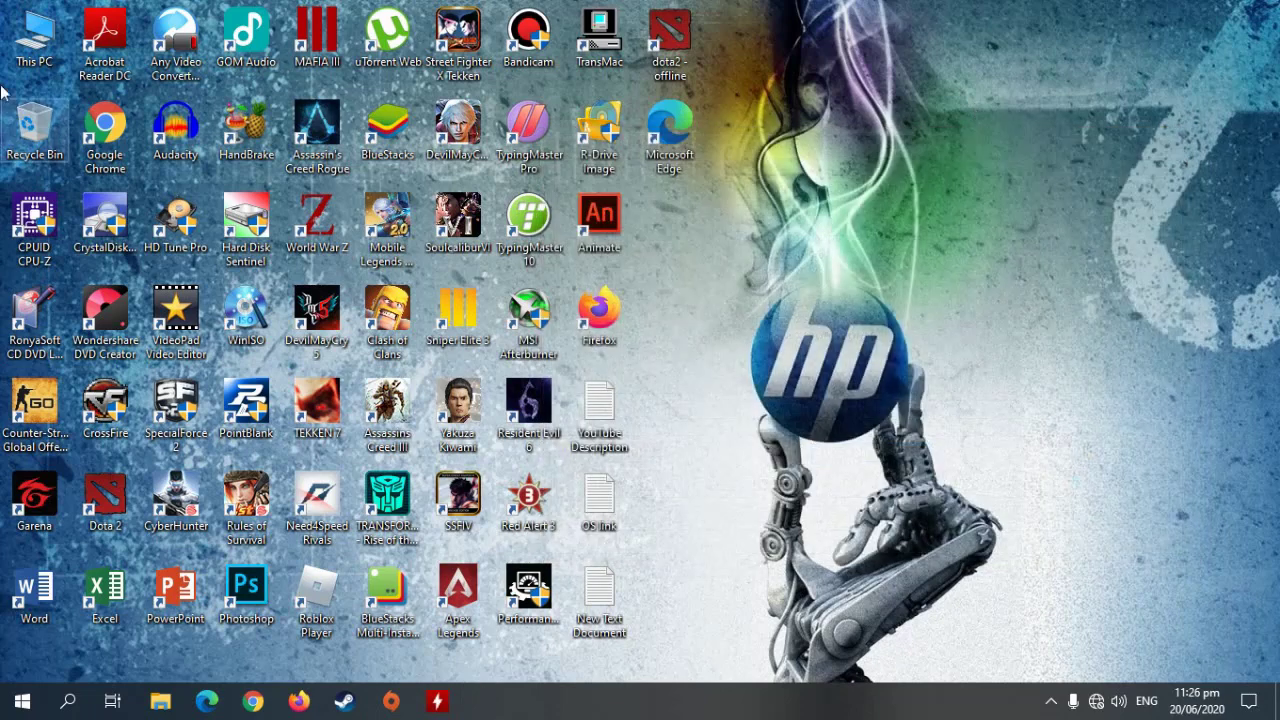
Check the properties of the windows AIO file in D:\Windows OS using File Explorer.
{"action": "double_click", "coordinate": [34, 38]}
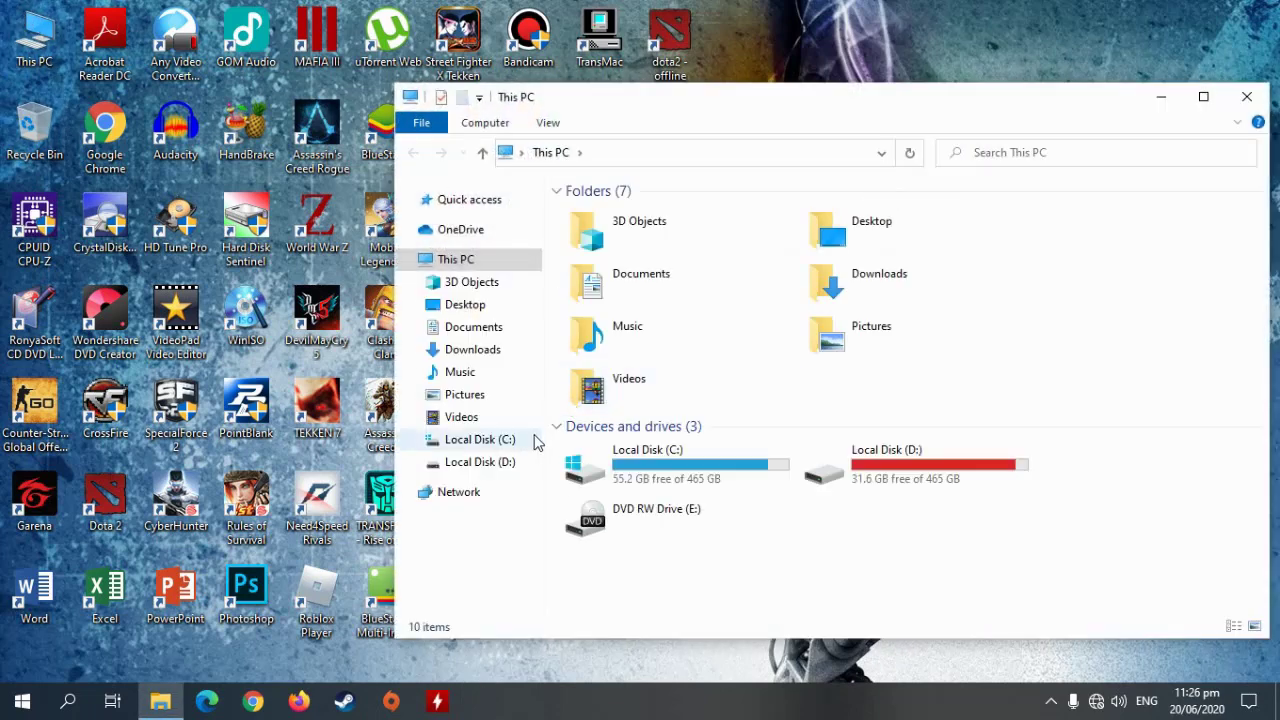
{"action": "left_click", "coordinate": [510, 463]}
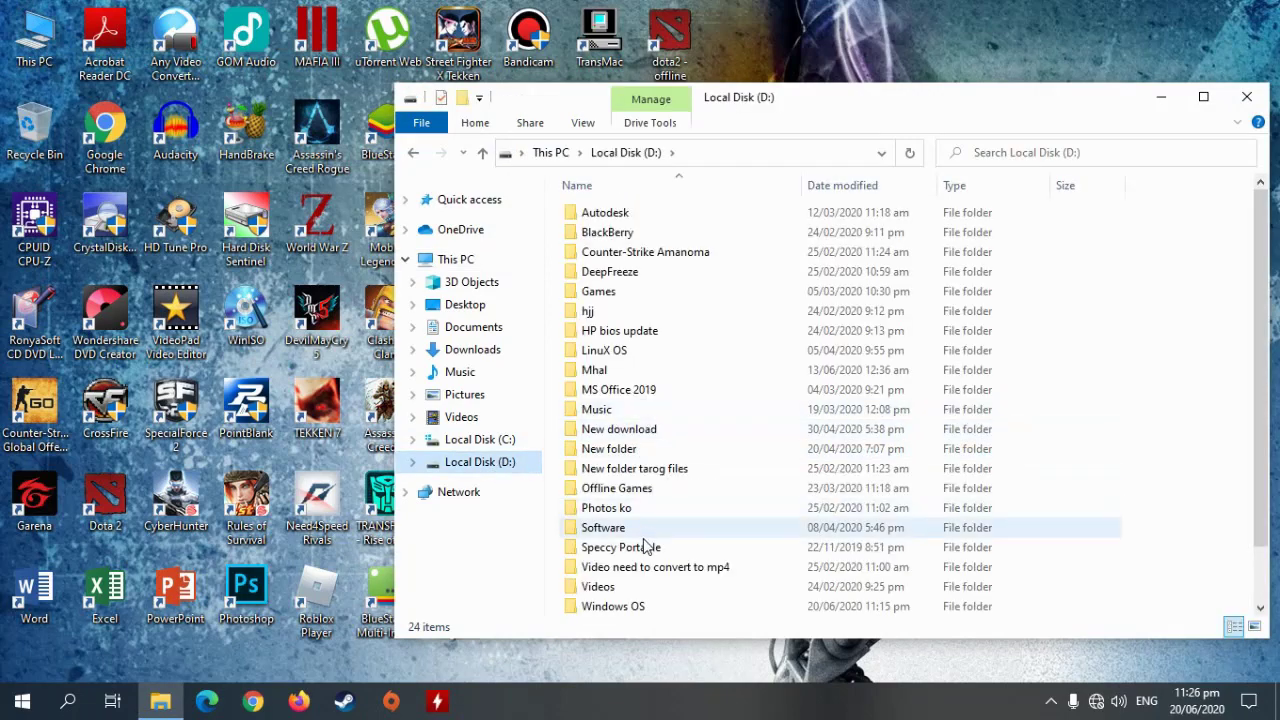
{"action": "double_click", "coordinate": [643, 606]}
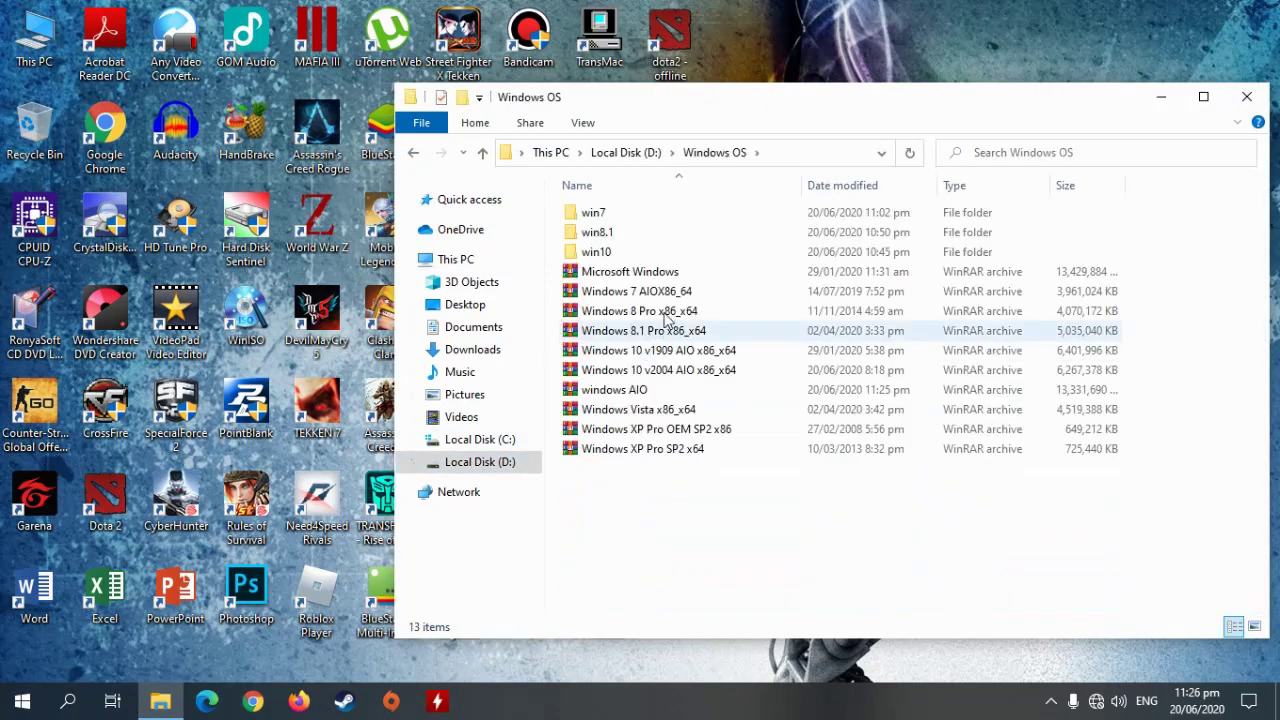
{"action": "left_click", "coordinate": [646, 391]}
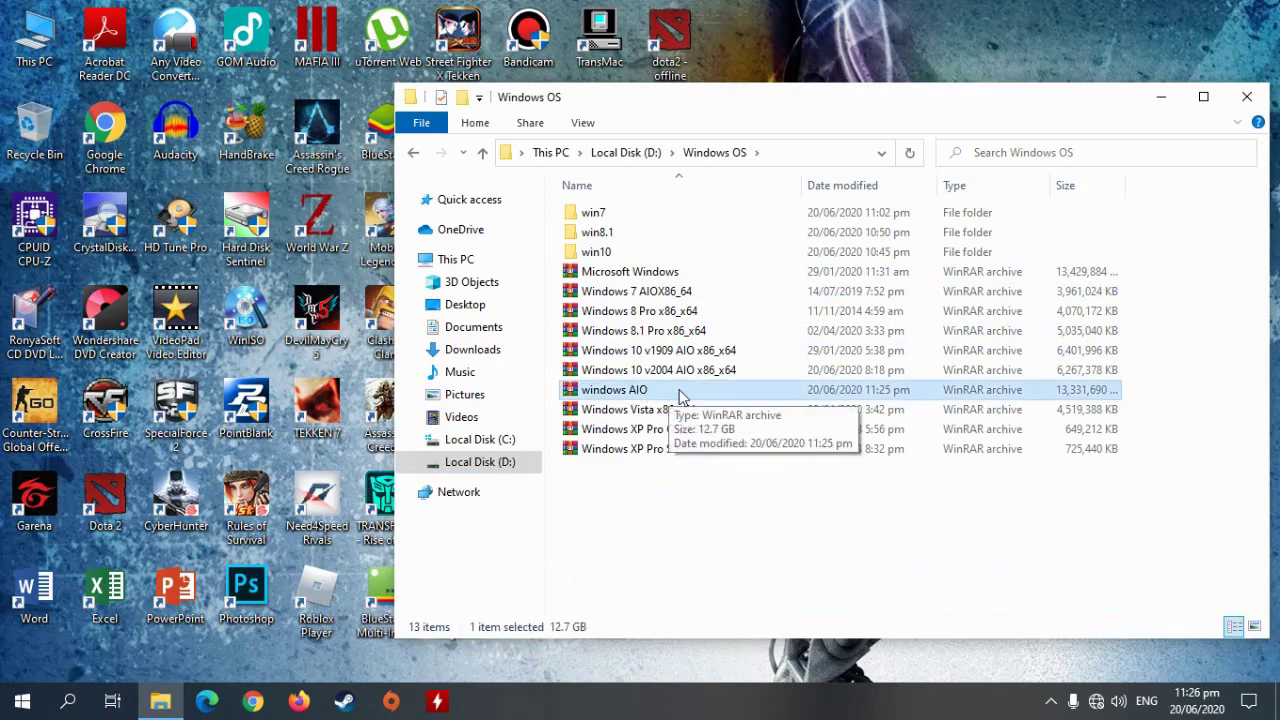
{"action": "right_click", "coordinate": [680, 397]}
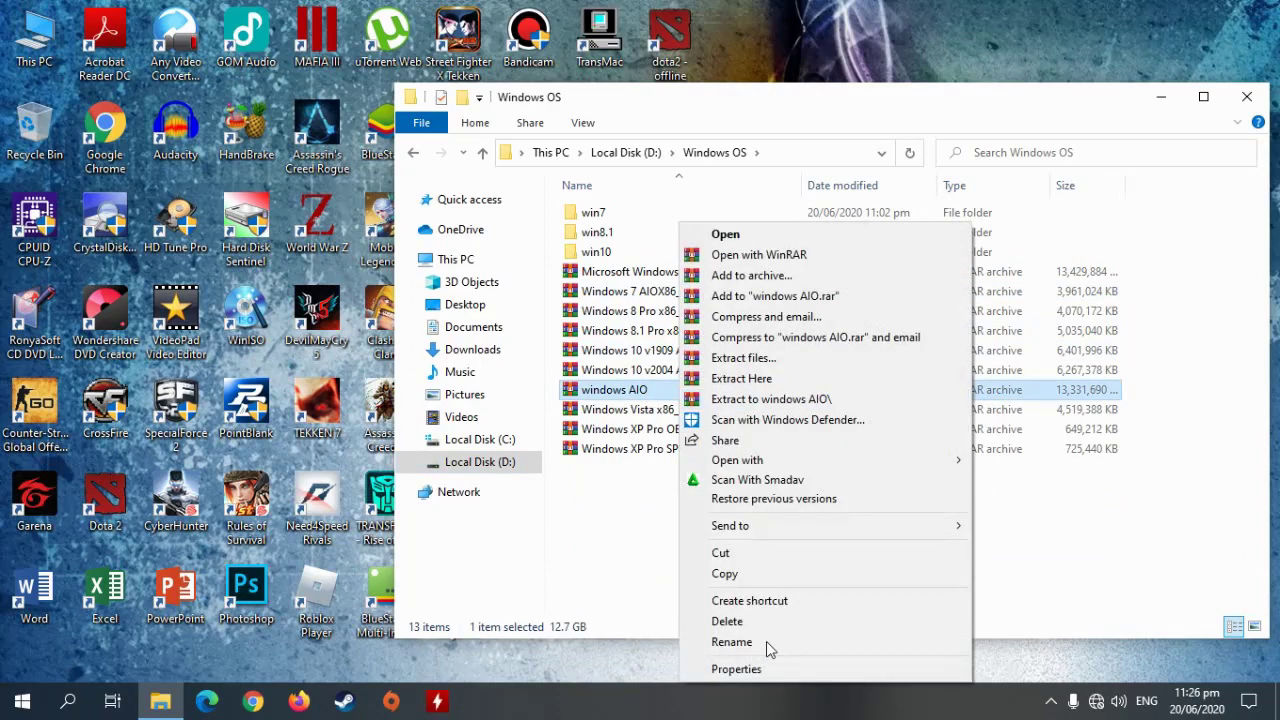
{"action": "left_click", "coordinate": [740, 669]}
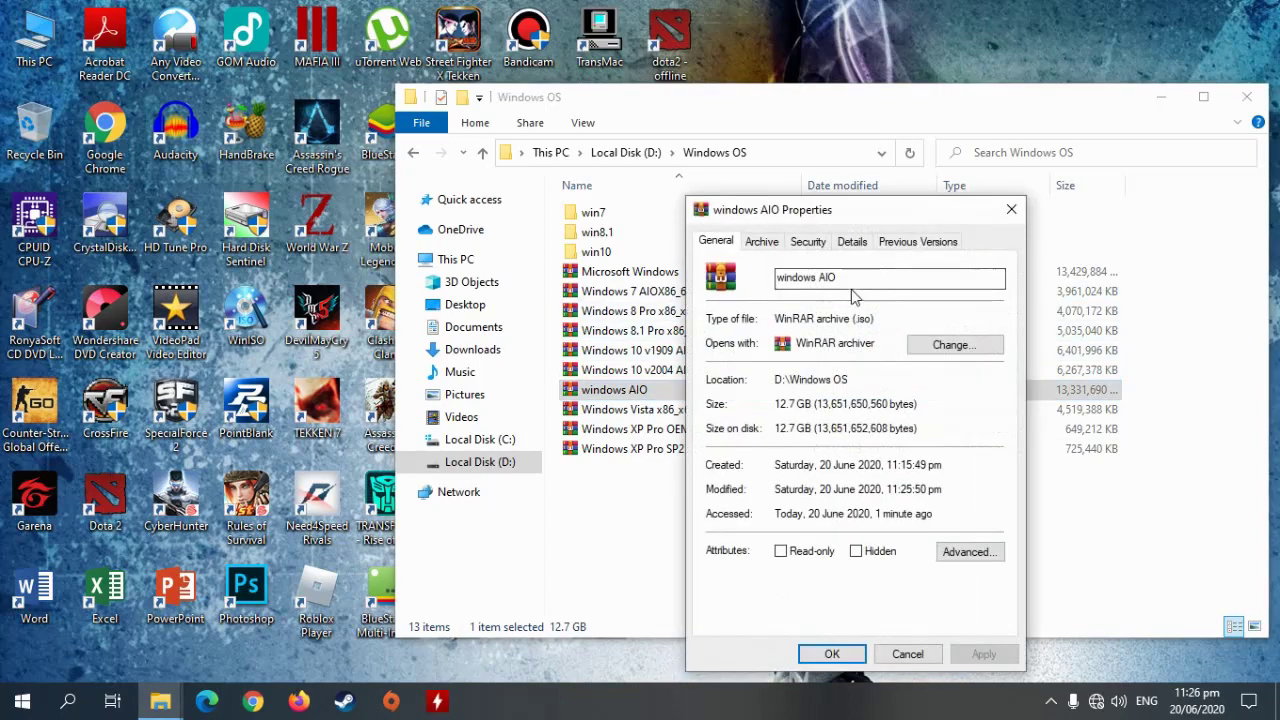
{"action": "left_click", "coordinate": [858, 654]}
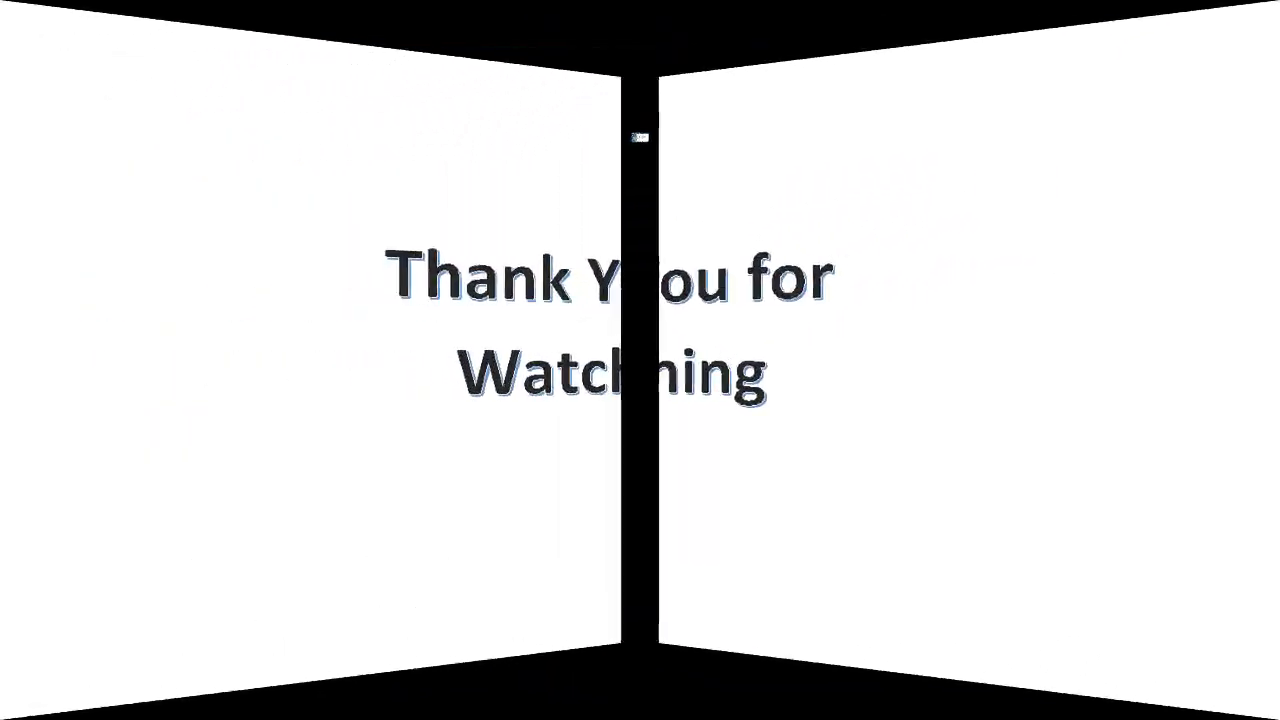